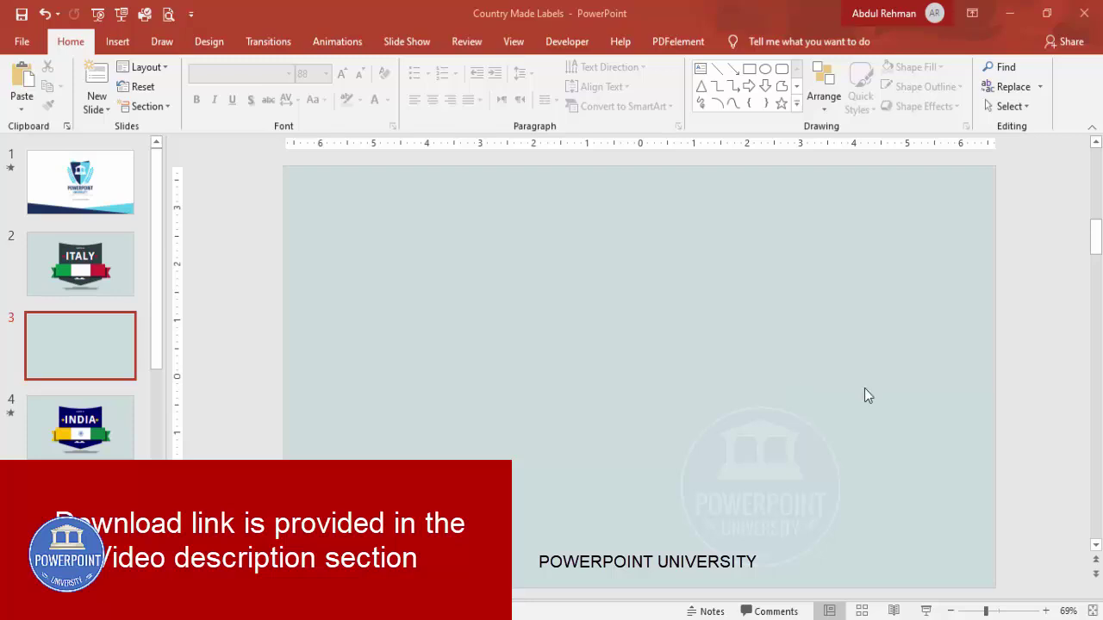
Step: Draw a large pentagon arrow across the centre of the slide
click(118, 42)
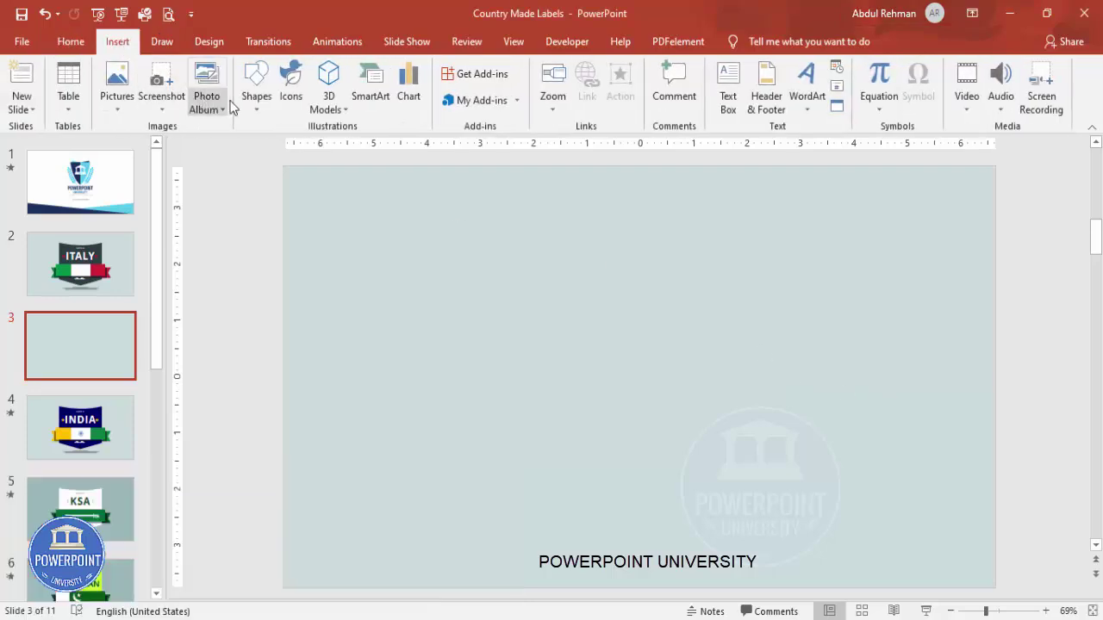
click(255, 99)
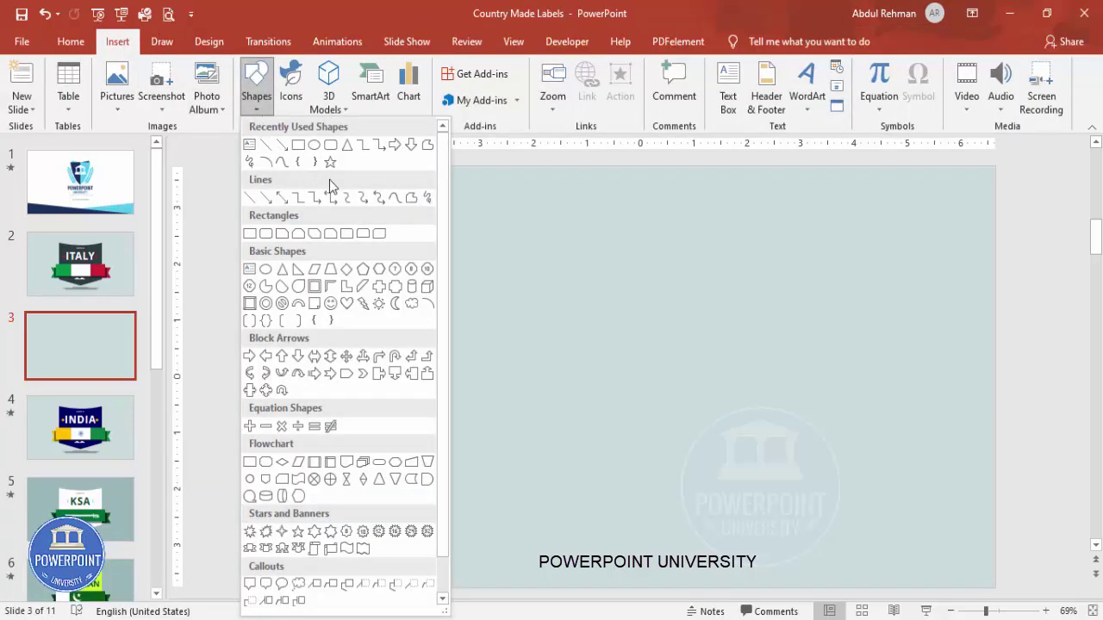
click(346, 374)
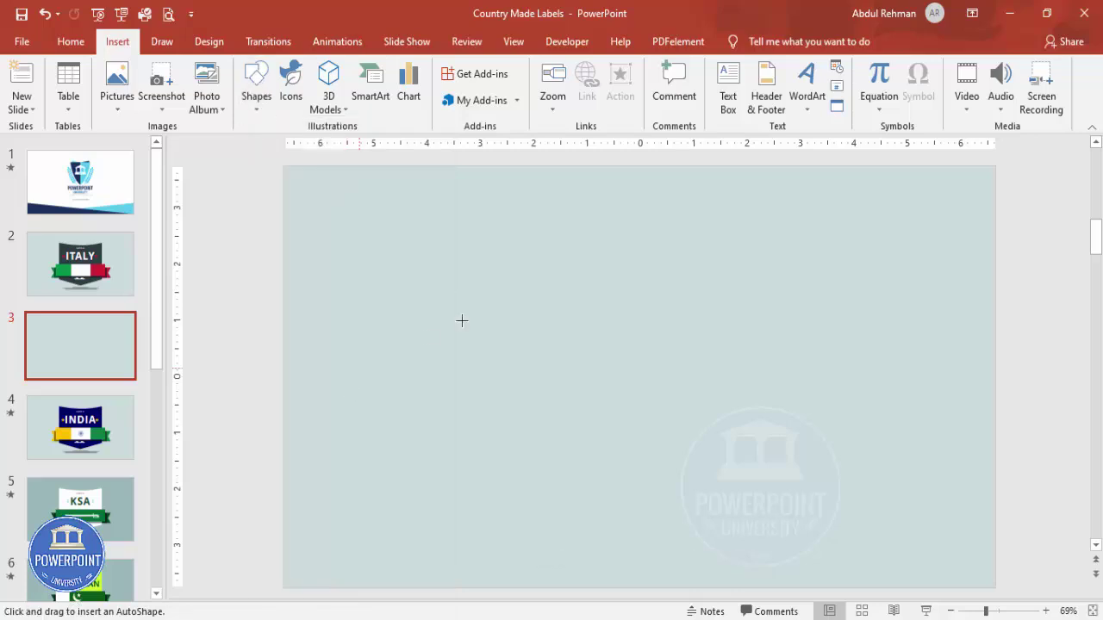
drag(525, 251, 837, 506)
Step: Give the pentagon no outline and a dark blue-gray fill
click(439, 86)
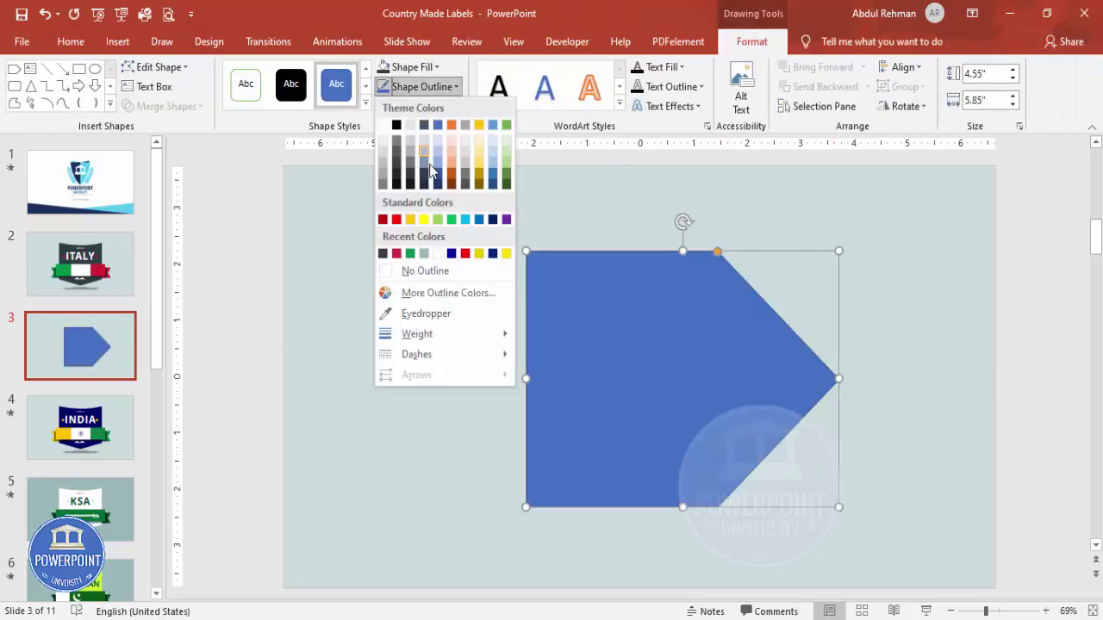
click(436, 269)
click(423, 67)
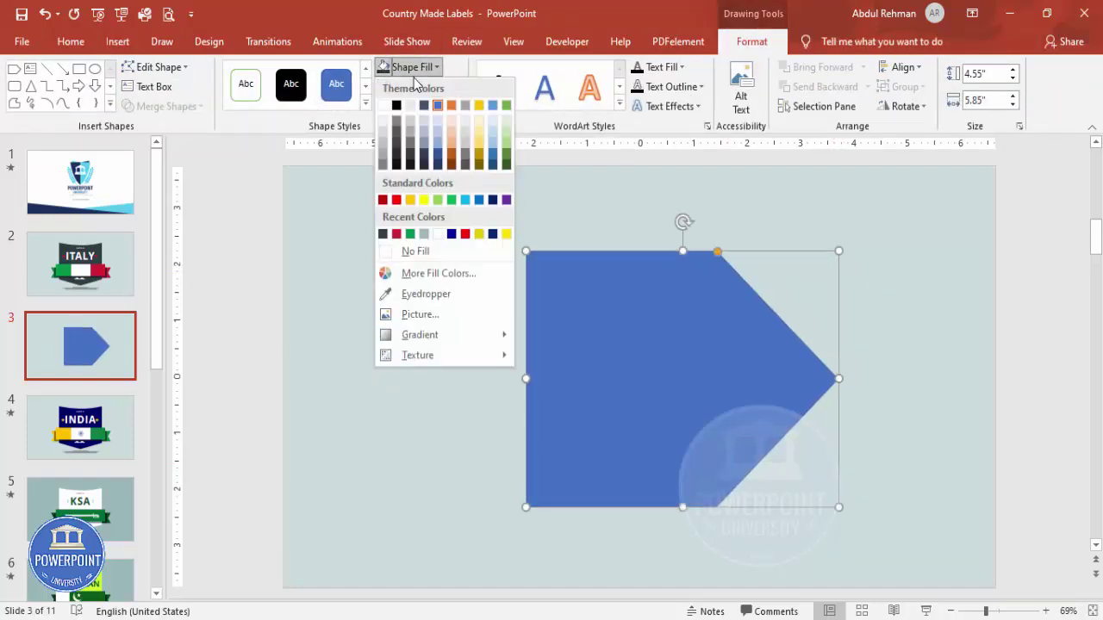
click(383, 235)
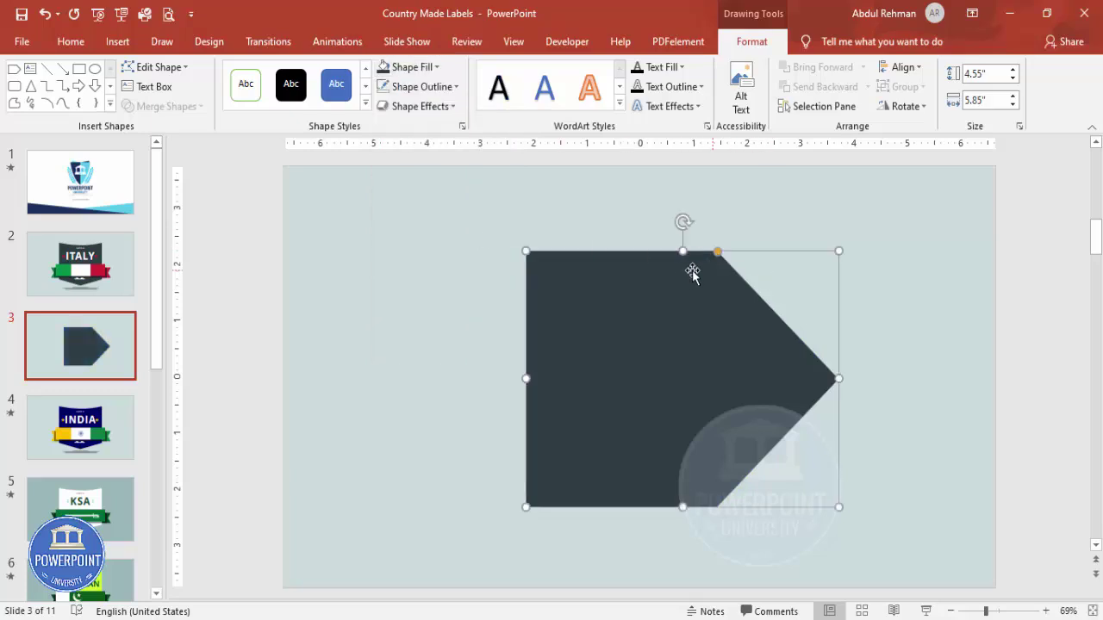
Step: Rotate the pentagon 90° right to point down, widen it and make its tip shallower
click(924, 106)
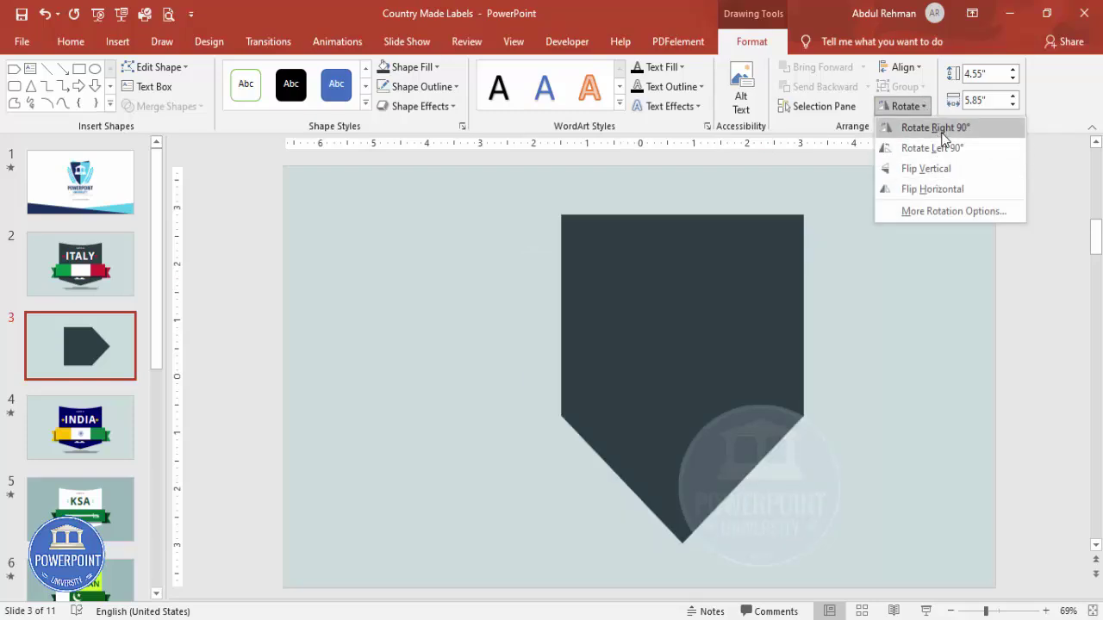
click(935, 128)
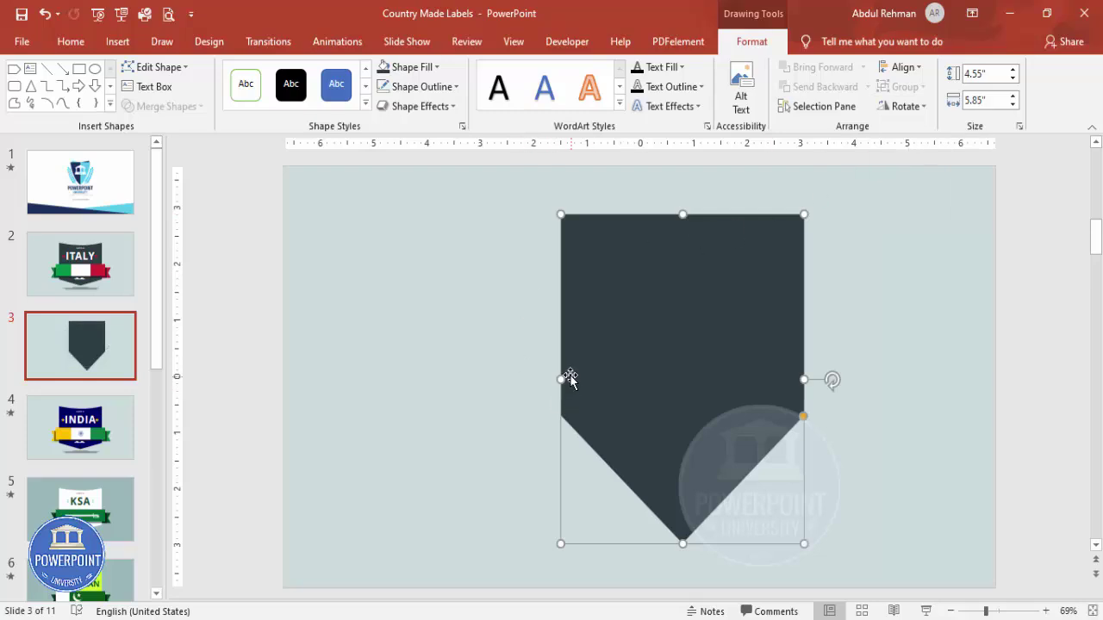
drag(560, 380, 509, 376)
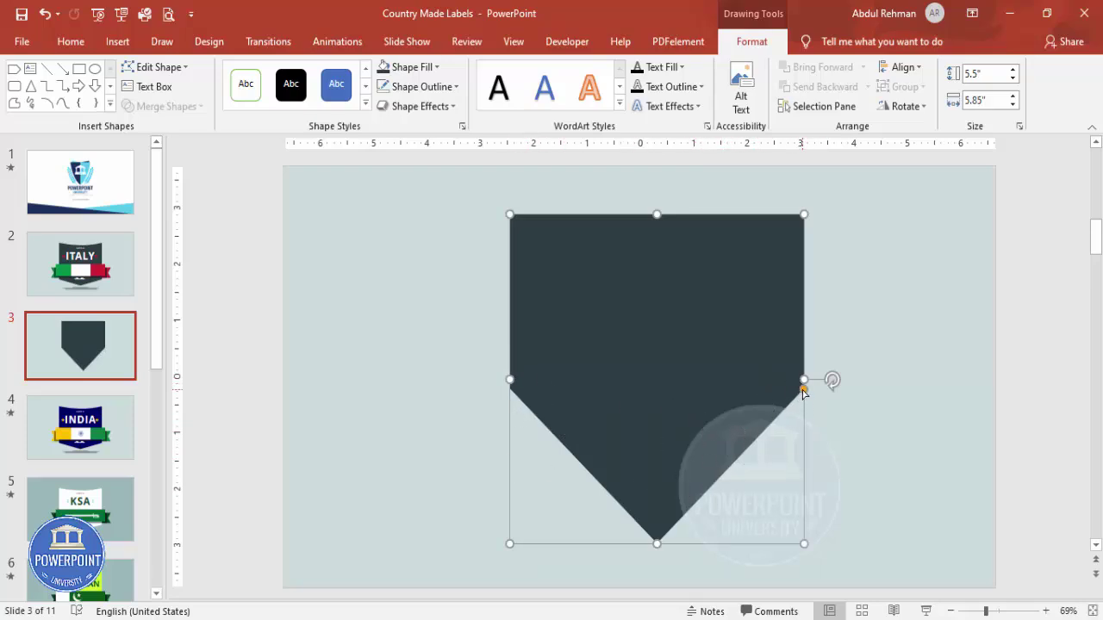
drag(803, 390, 803, 491)
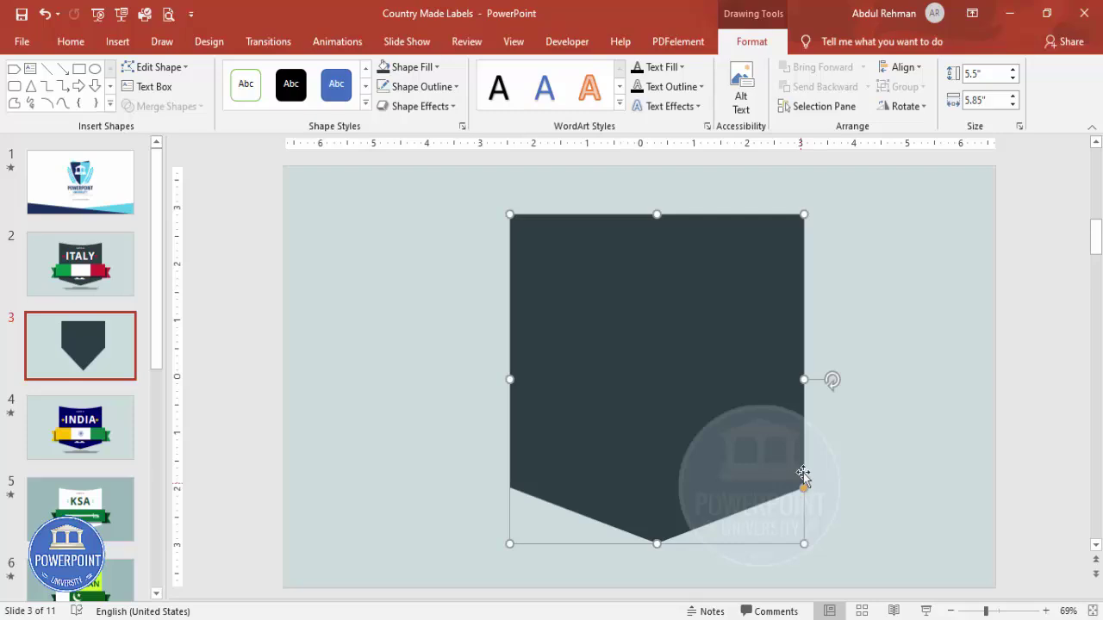
Step: Centre the shield horizontally on the slide
click(902, 67)
click(939, 109)
click(902, 67)
click(941, 174)
click(859, 250)
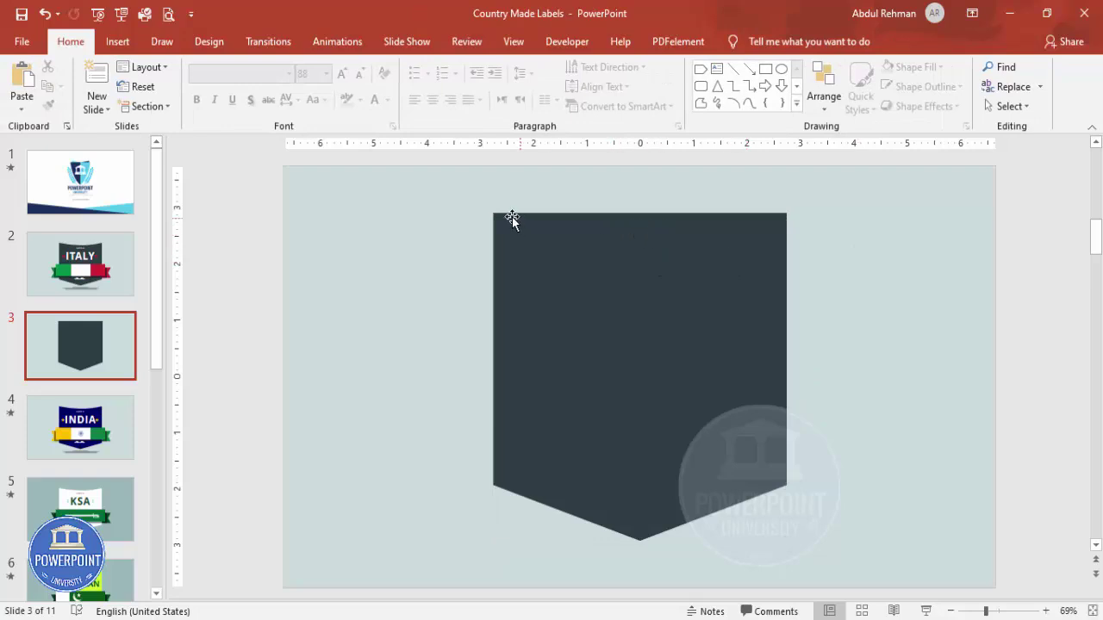
click(695, 304)
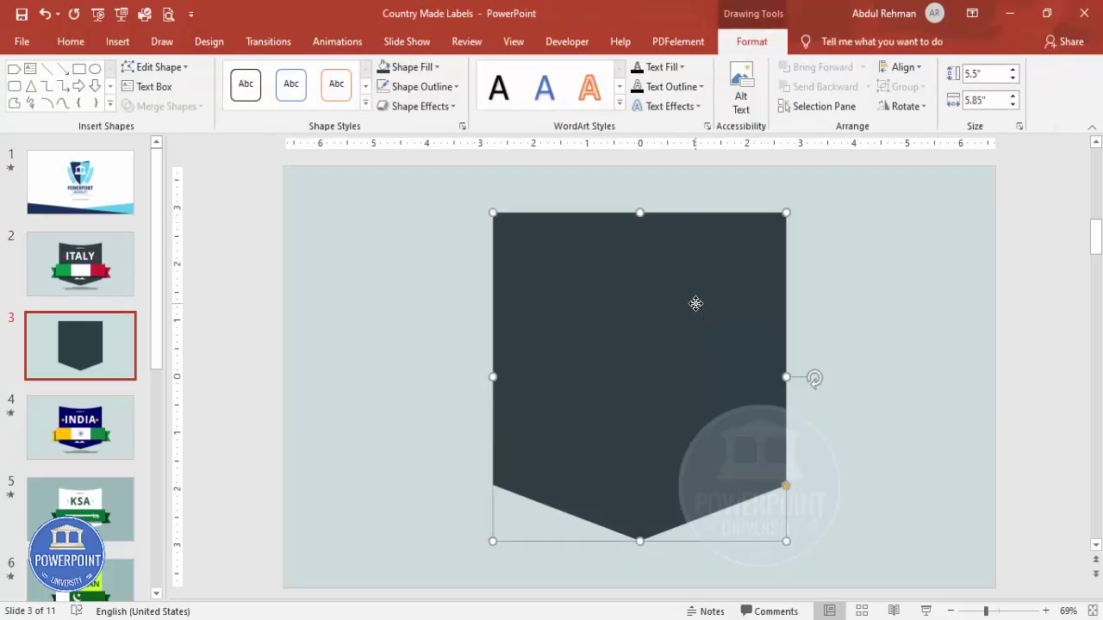
Step: With Edit Points, pull both top corners' Bezier handles down to curve the shield's top edge
right_click(695, 303)
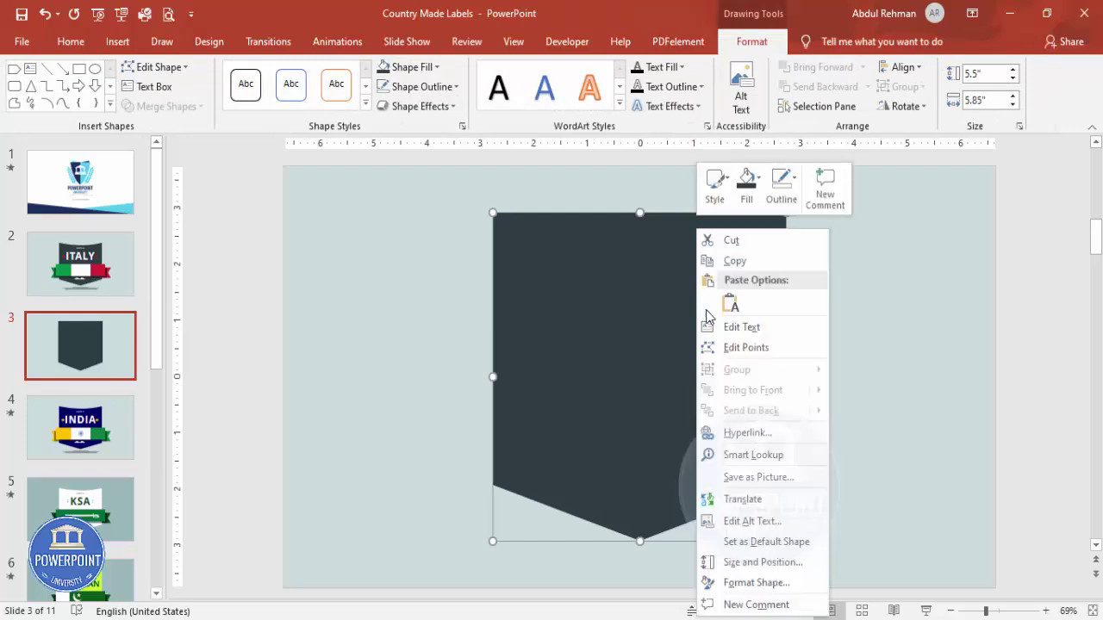
click(765, 348)
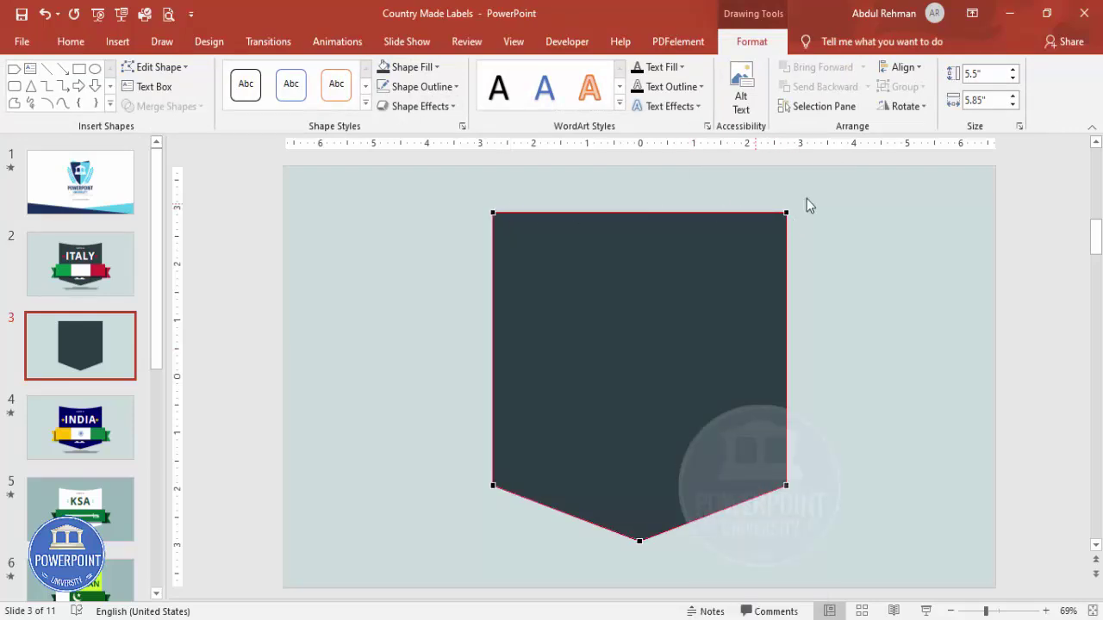
click(786, 212)
drag(688, 212, 690, 232)
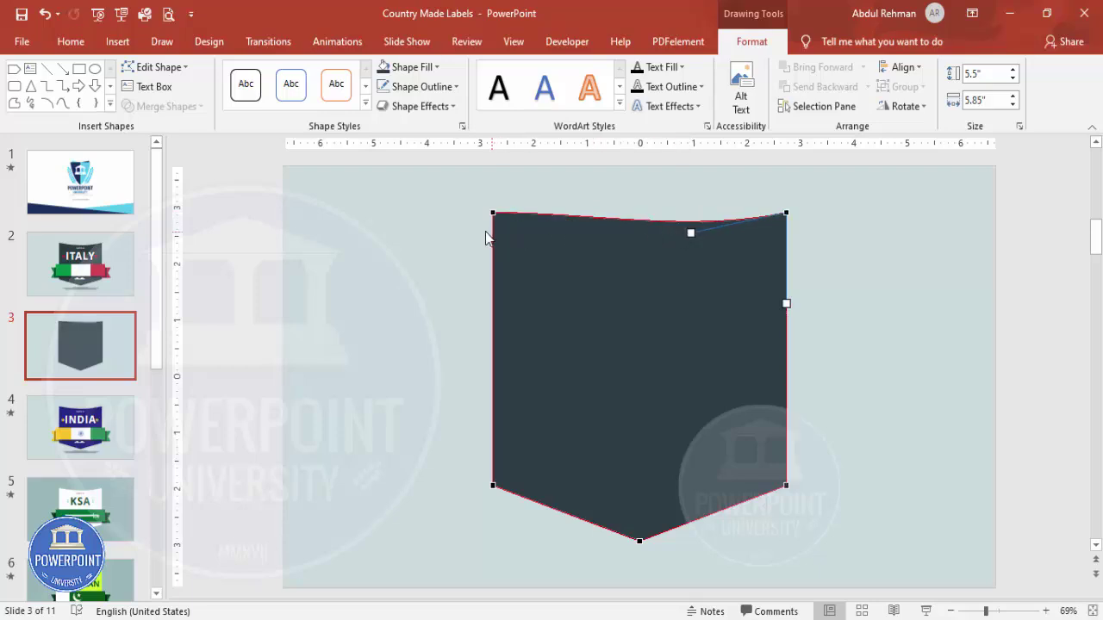
click(494, 213)
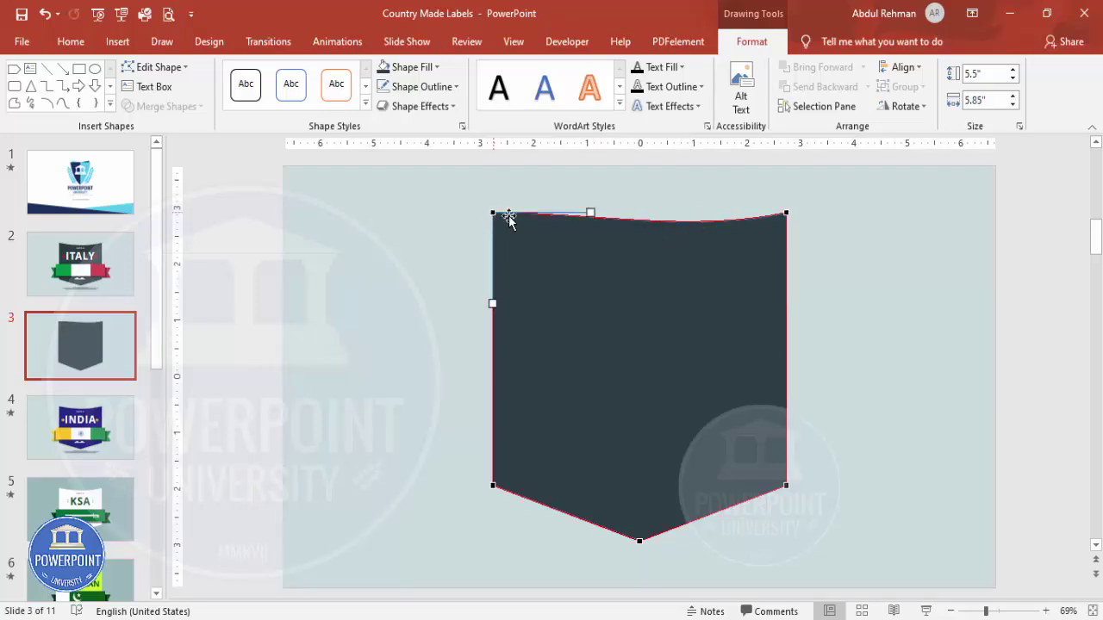
drag(590, 213, 587, 231)
click(865, 271)
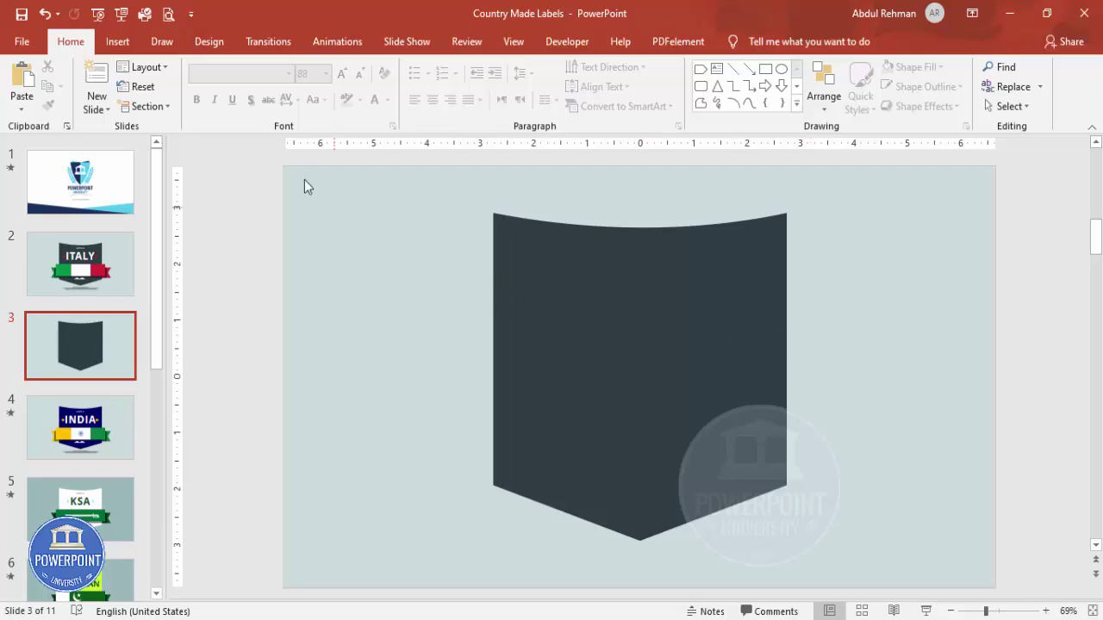
click(118, 41)
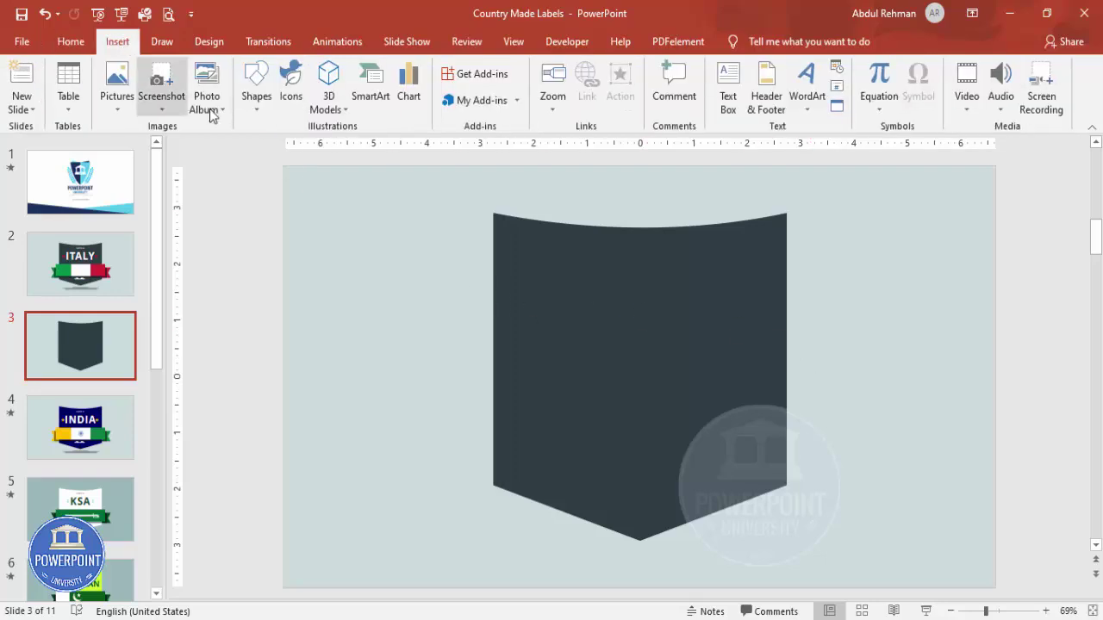
Step: Draw a wide rectangle bar across the lower part of the shield
click(256, 95)
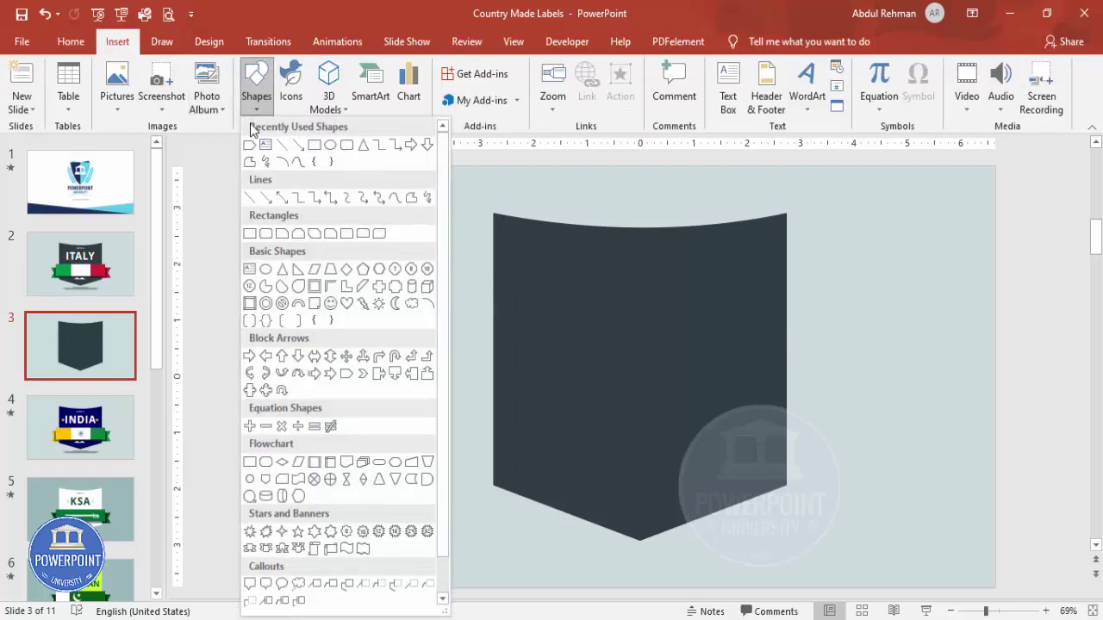
click(249, 234)
drag(463, 404, 801, 473)
drag(633, 404, 632, 386)
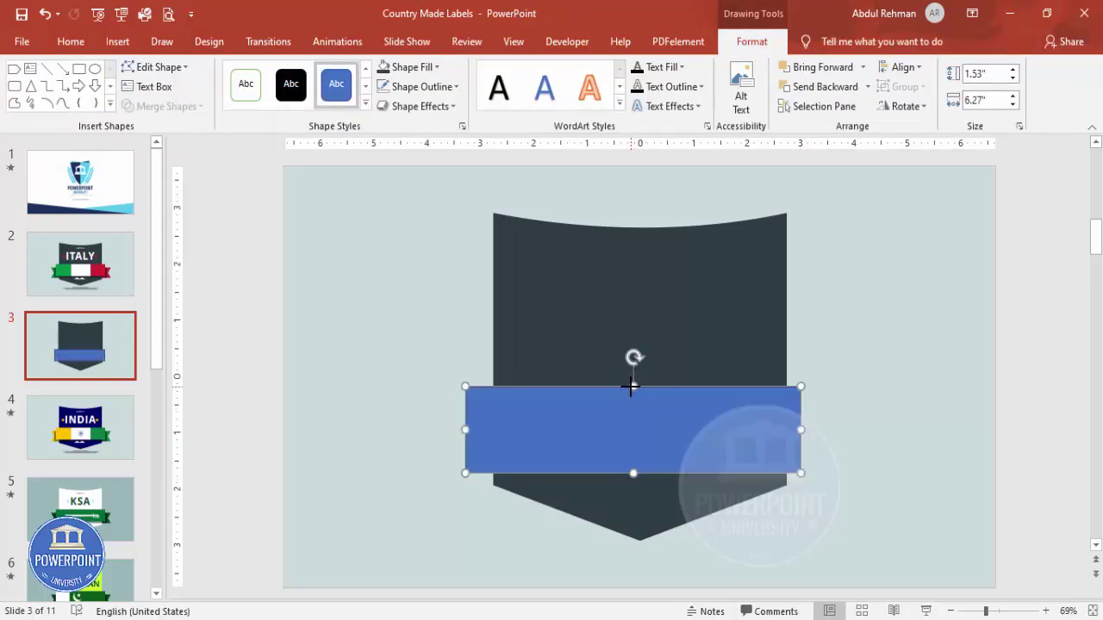
Step: Remove the bar's outline and centre it horizontally on the slide
click(412, 86)
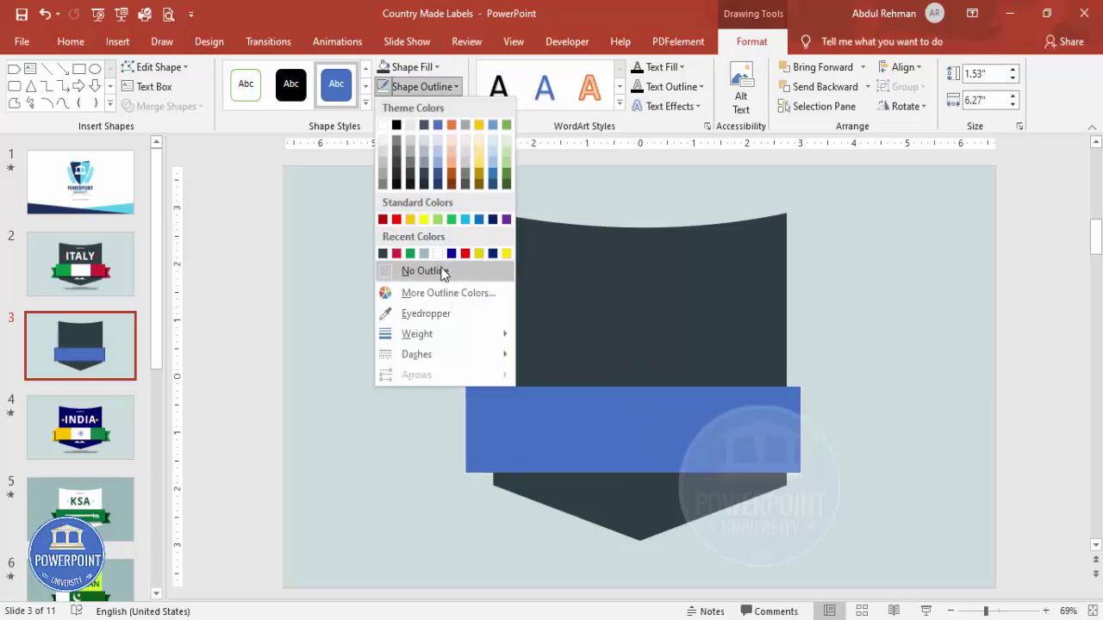
click(441, 268)
click(904, 67)
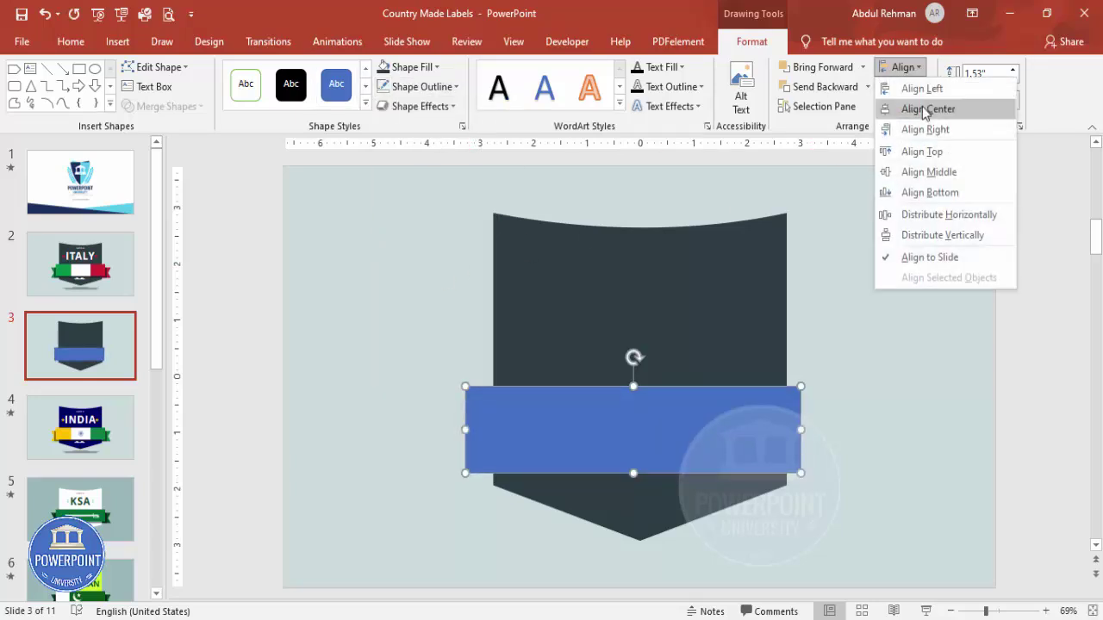
click(922, 106)
click(904, 362)
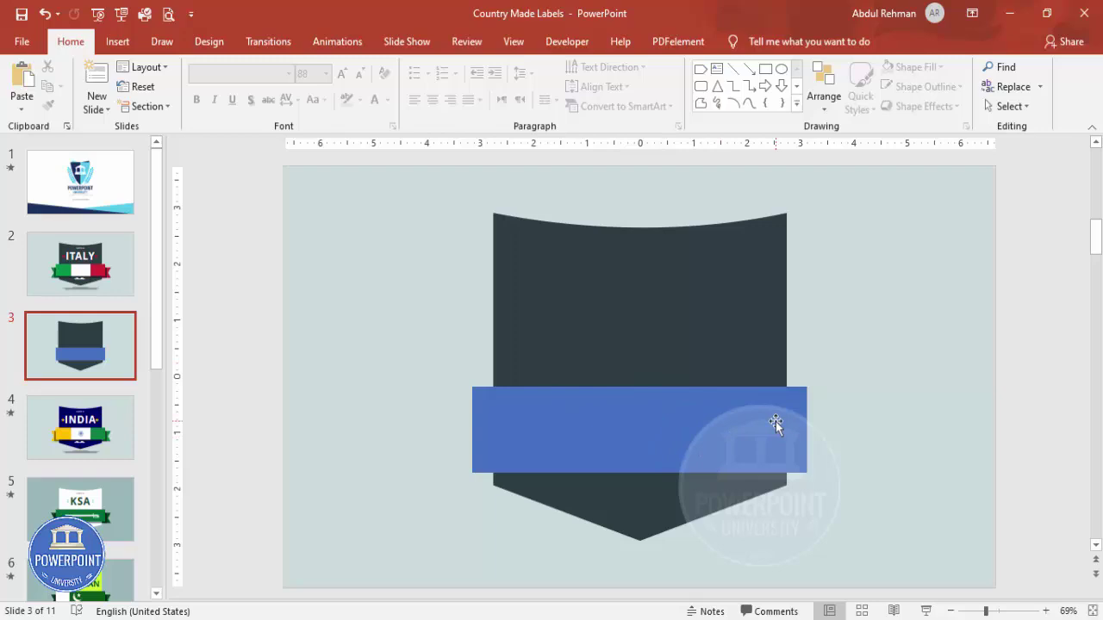
Step: Draw a tall rectangle over the middle of the blue bar, on the slide's centre line
click(118, 42)
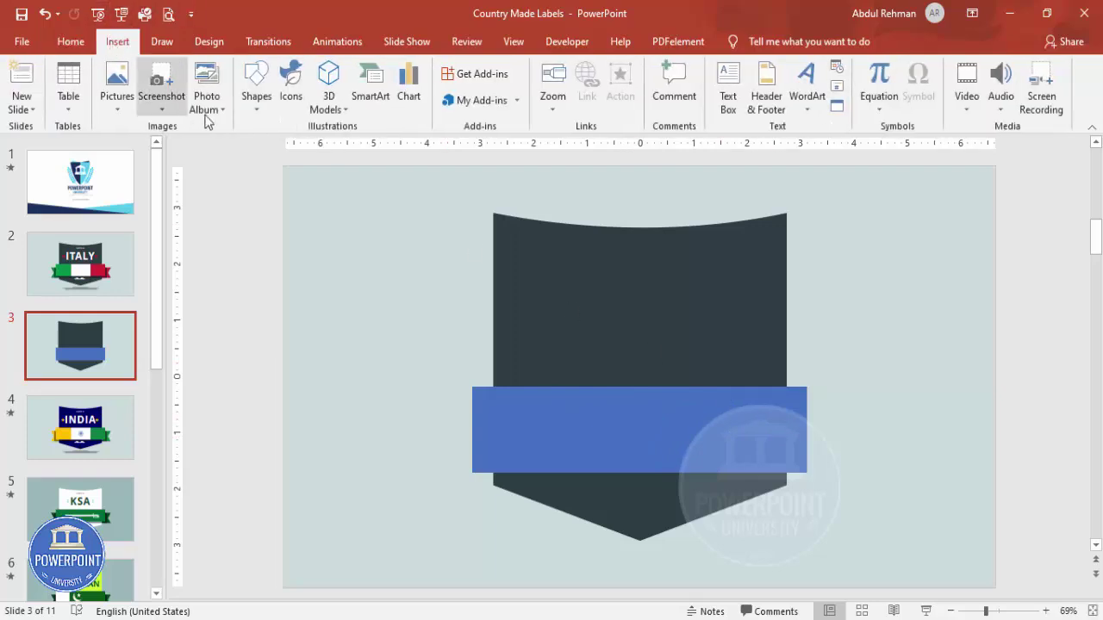
click(261, 119)
click(252, 234)
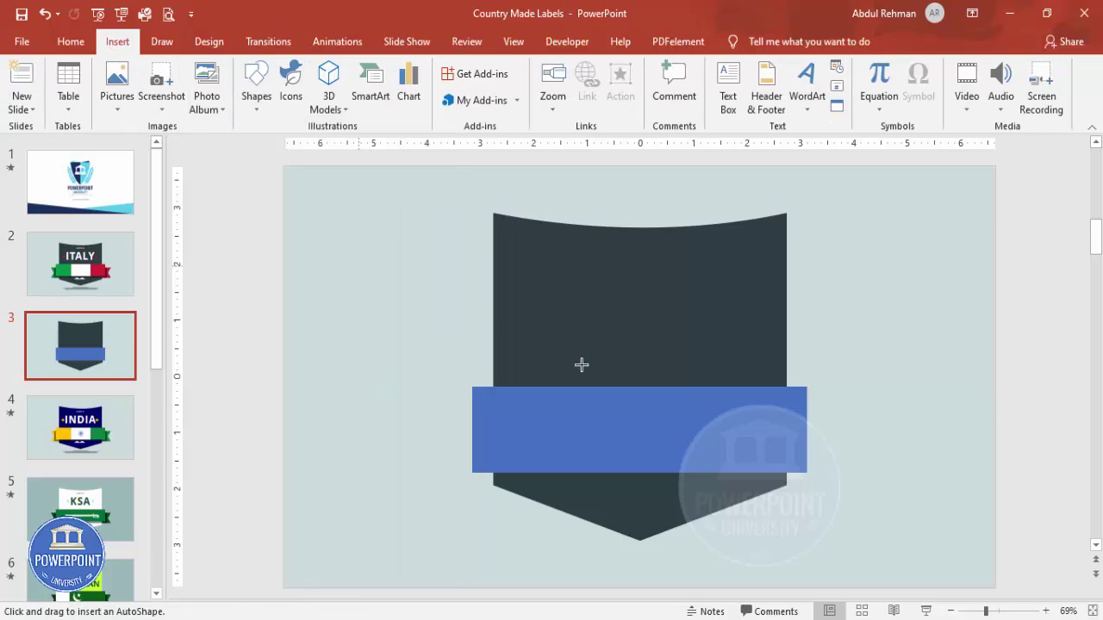
drag(593, 363, 710, 509)
drag(666, 447, 654, 446)
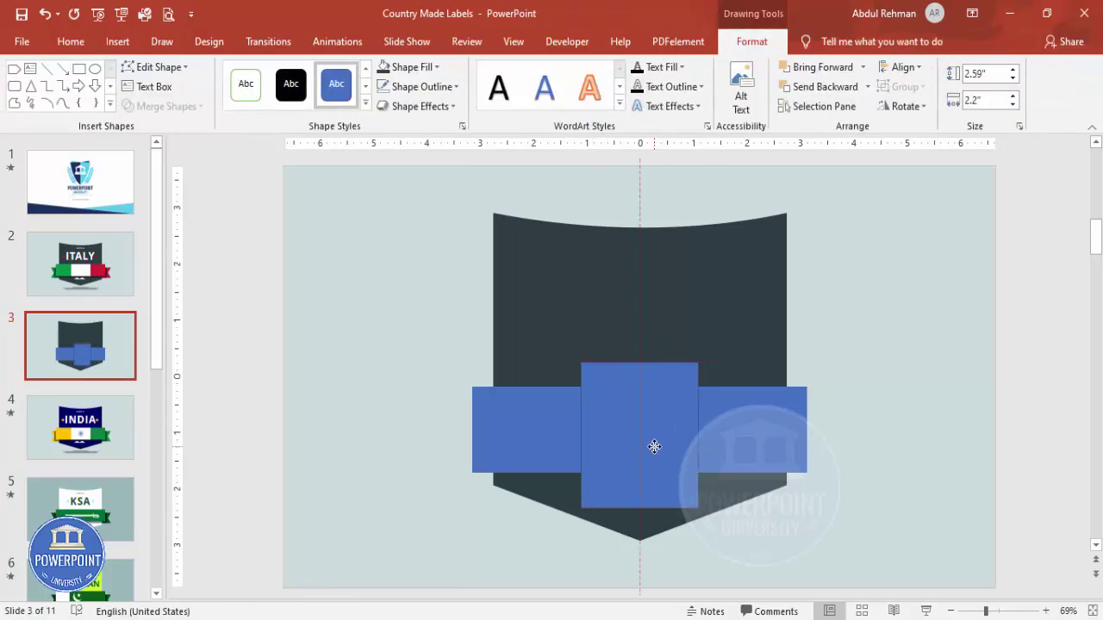
Step: Fragment the band and the tall rectangle into separate pieces
click(531, 423)
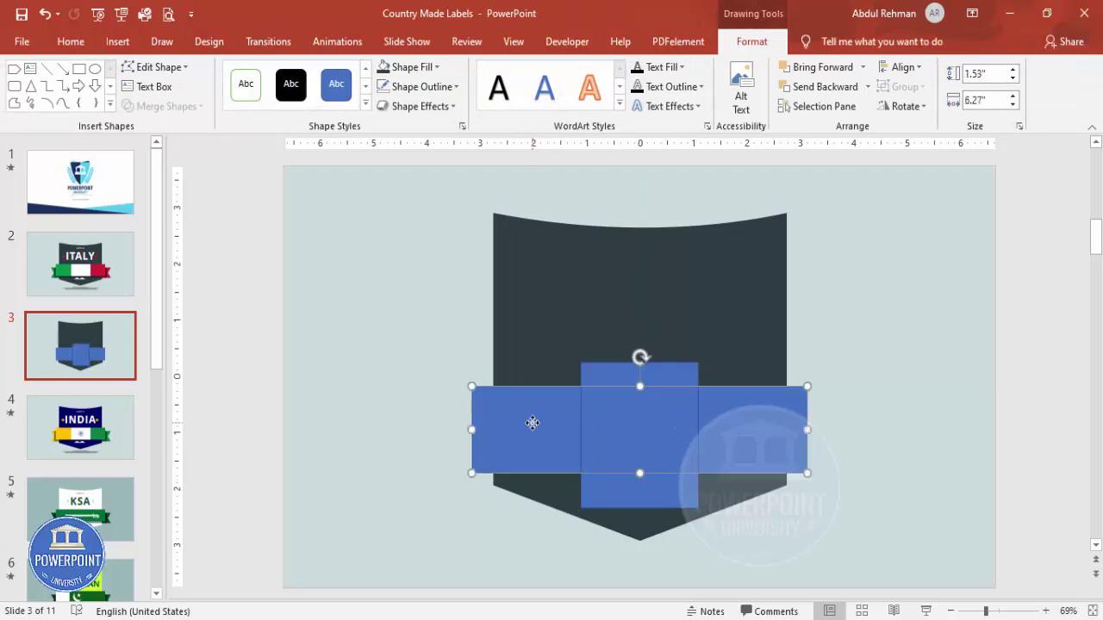
shift+click(650, 383)
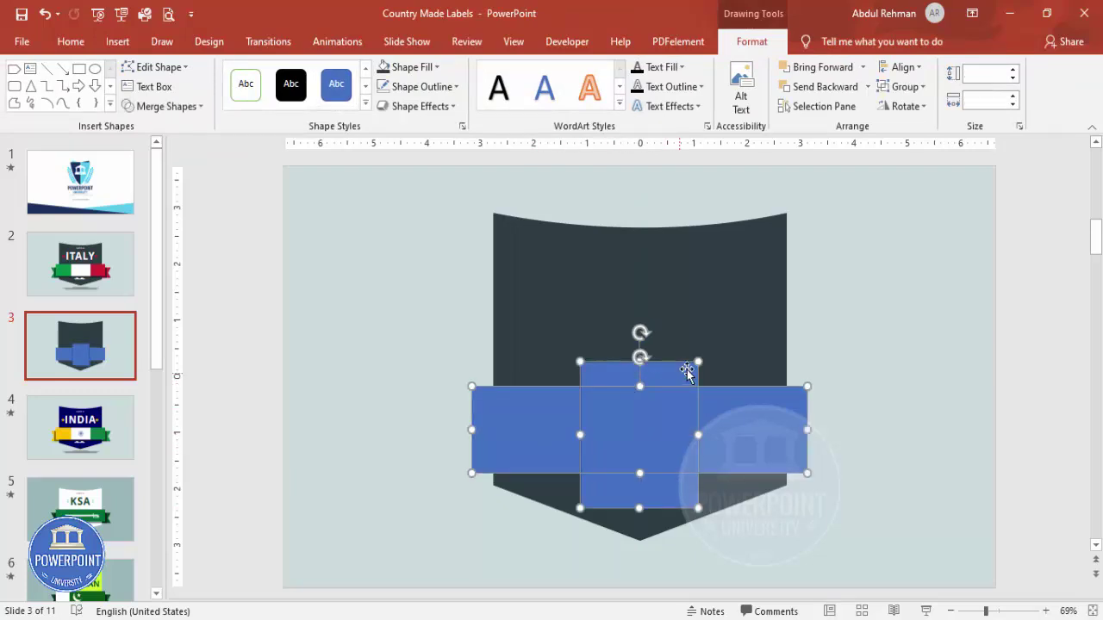
click(179, 107)
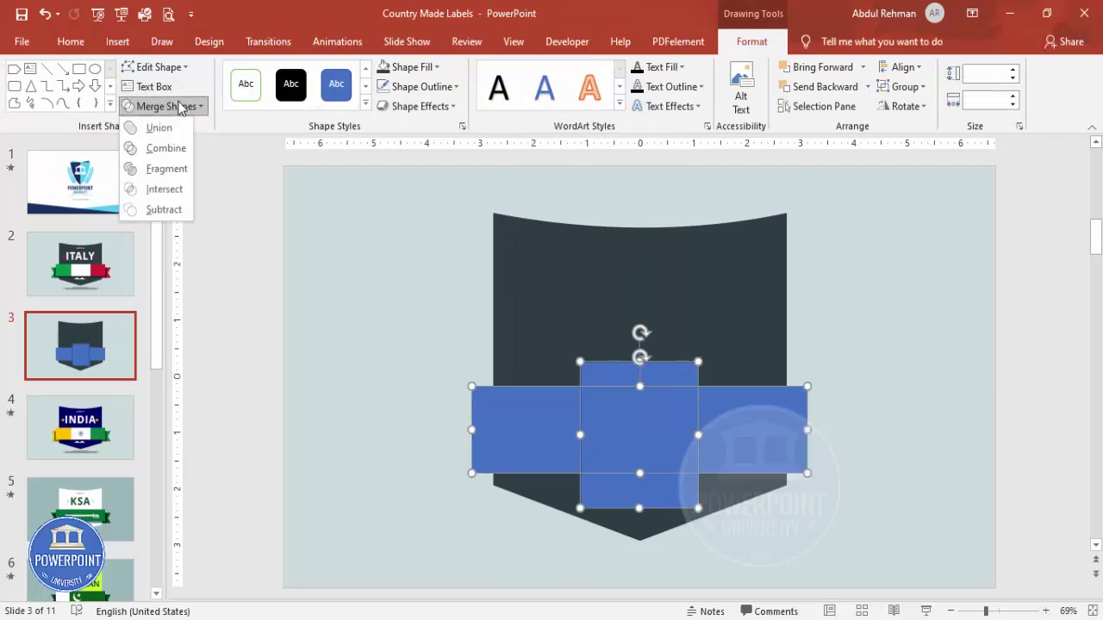
click(172, 165)
click(837, 290)
Step: Delete the leftover fragments above and below the band
click(635, 375)
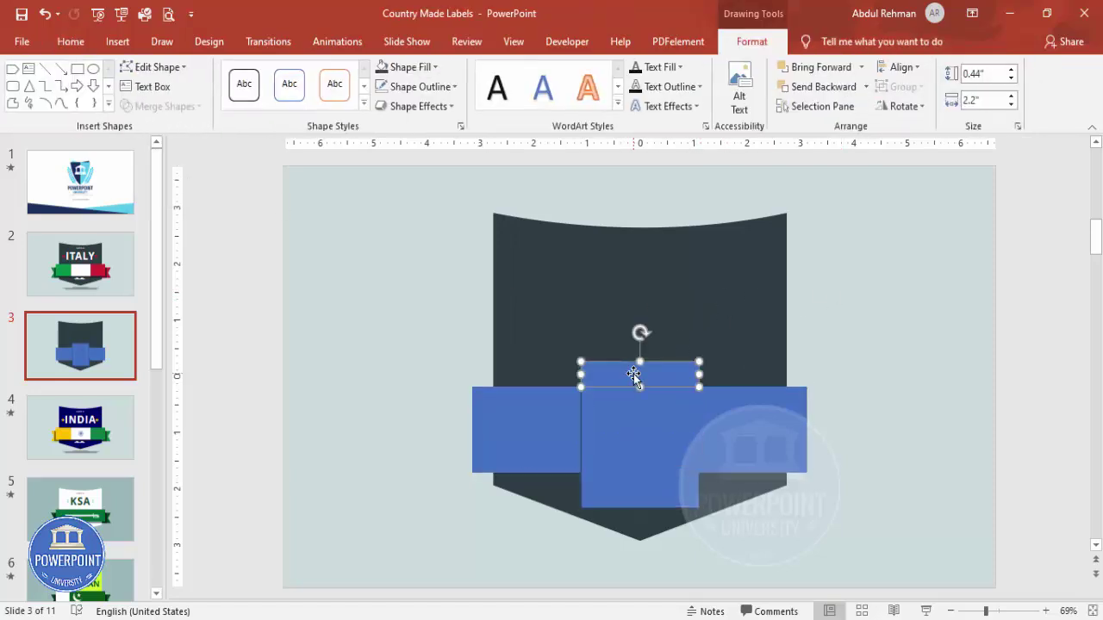
key(Delete)
click(660, 503)
key(Delete)
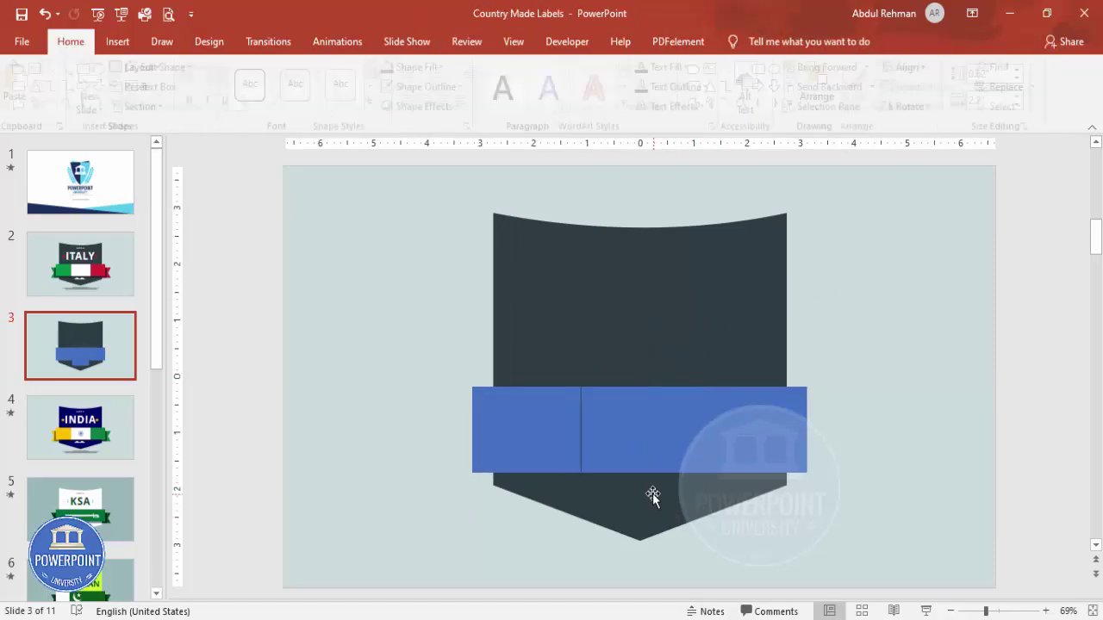
Step: Pull the three band pieces apart to check them, then undo the moves
click(548, 438)
click(630, 433)
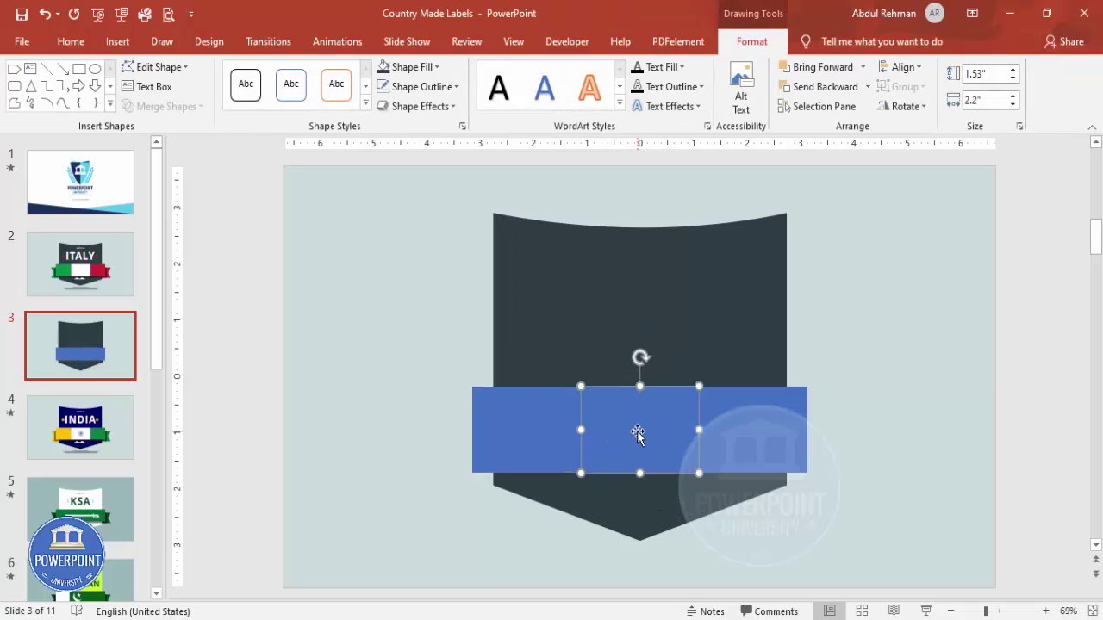
drag(637, 433, 638, 354)
drag(530, 419, 486, 409)
drag(749, 436, 774, 437)
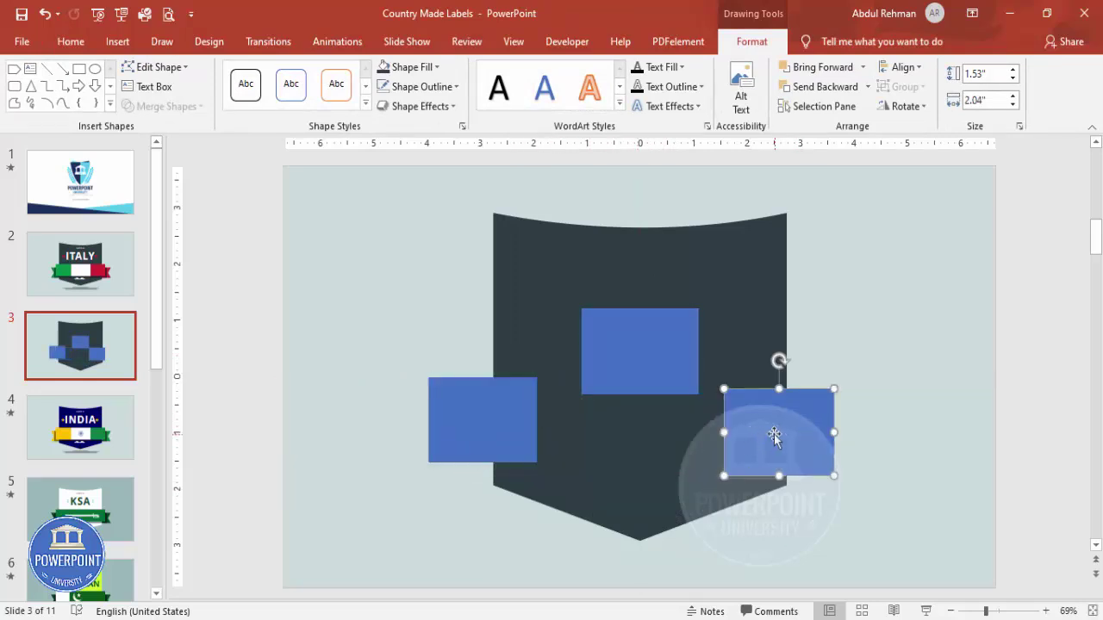
key(ctrl+z)
key(ctrl+z)
key(ctrl+z)
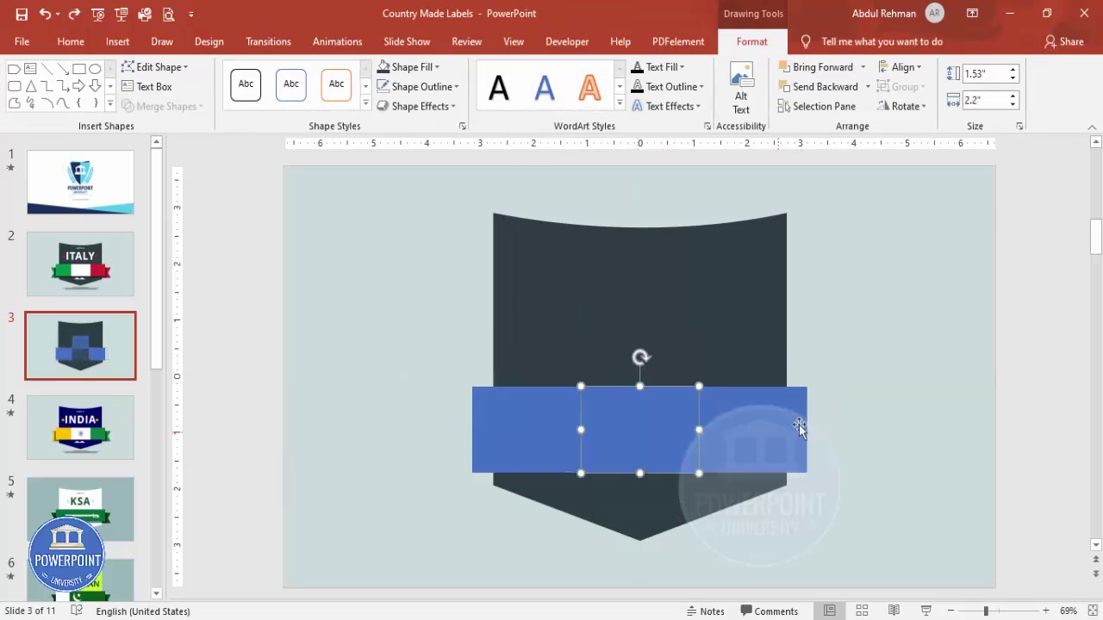
click(288, 232)
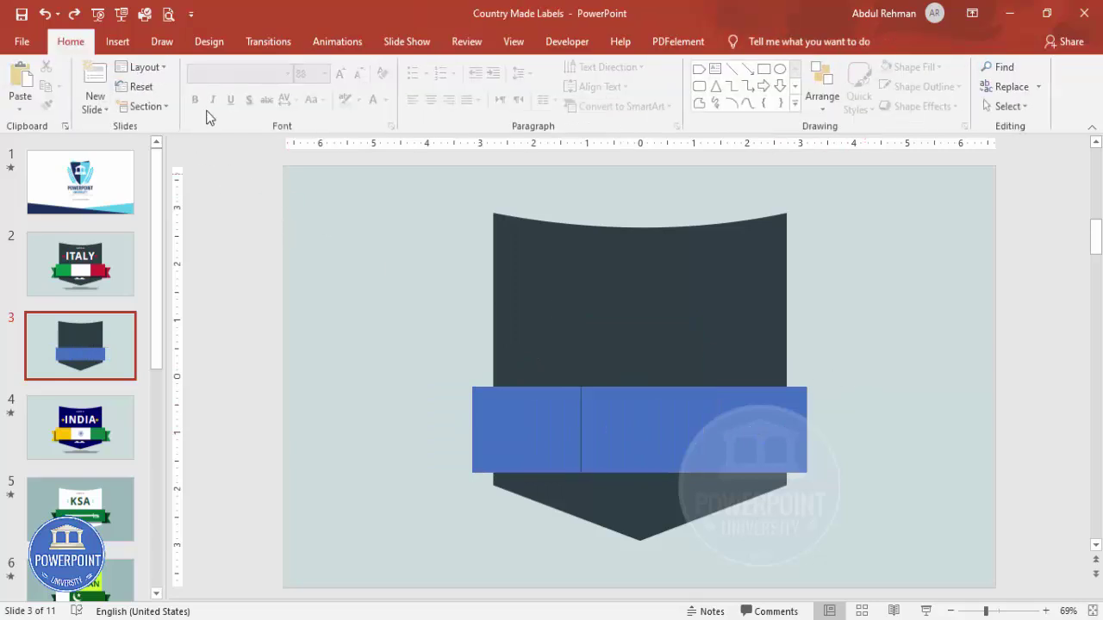
click(115, 41)
click(252, 102)
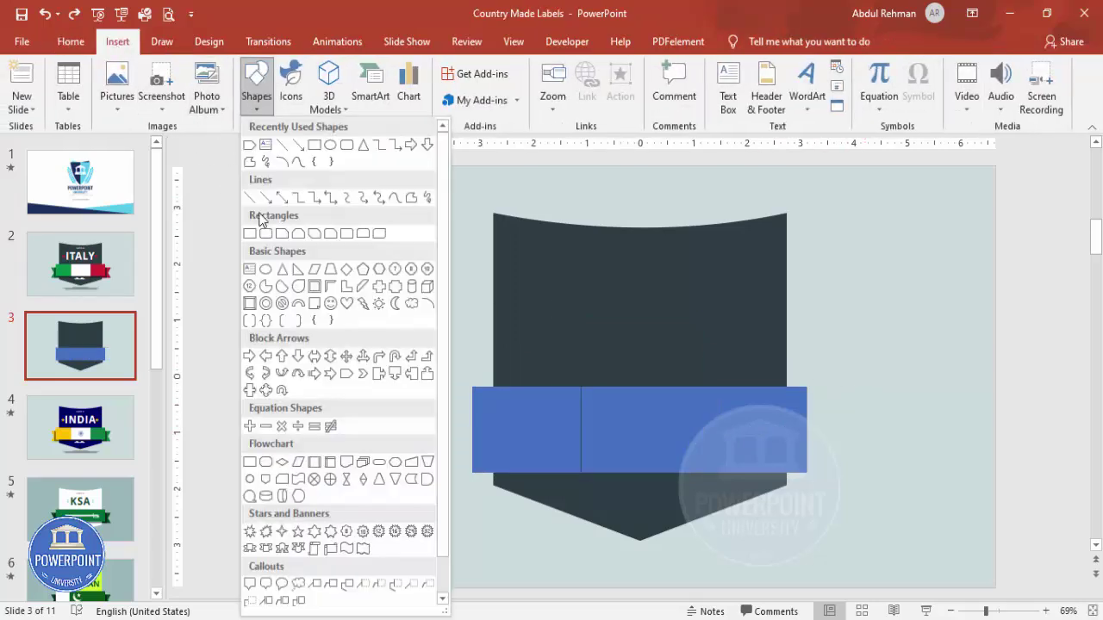
click(257, 231)
mouse_move(456, 302)
mouse_down()
mouse_move(581, 376)
mouse_move(556, 350)
mouse_move(660, 335)
mouse_move(660, 344)
mouse_up()
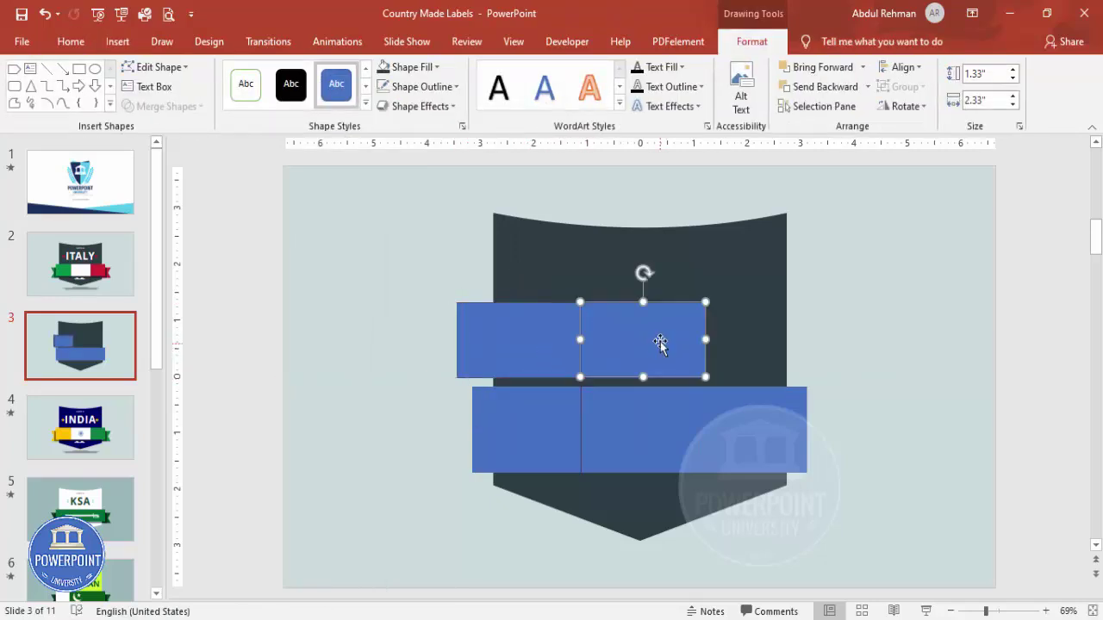
key(ctrl+d)
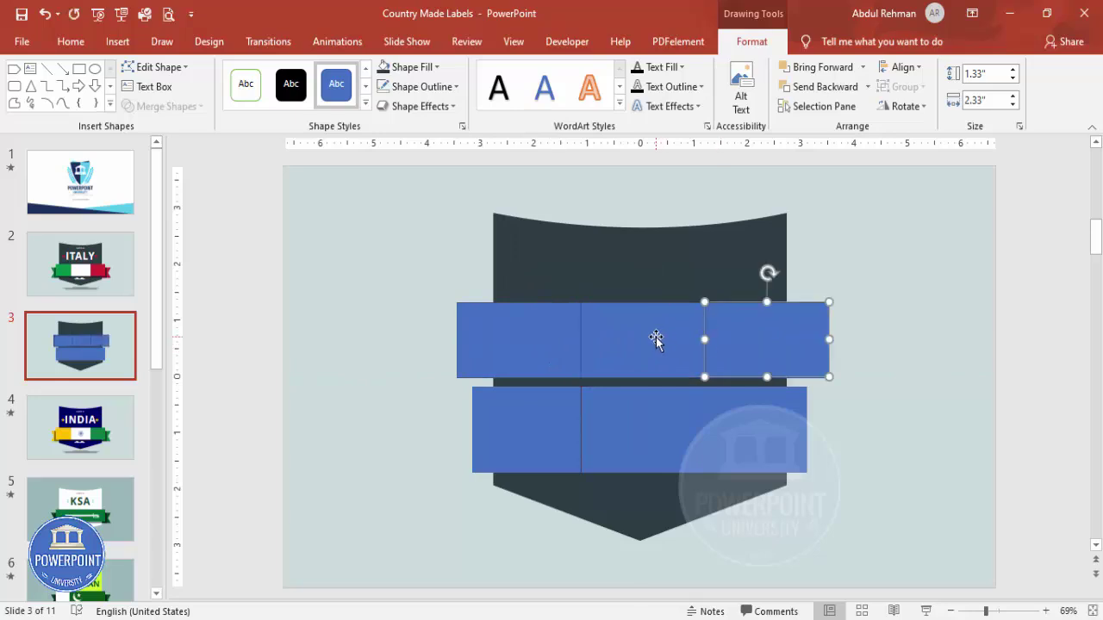
click(655, 338)
shift+click(570, 341)
shift+click(730, 339)
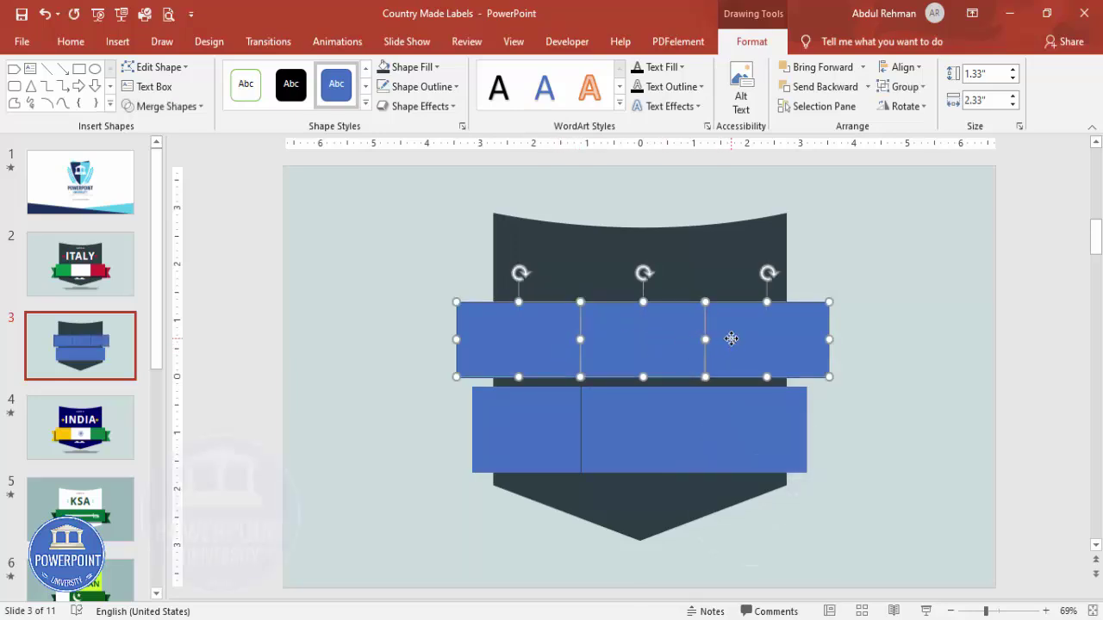
key(Delete)
click(555, 414)
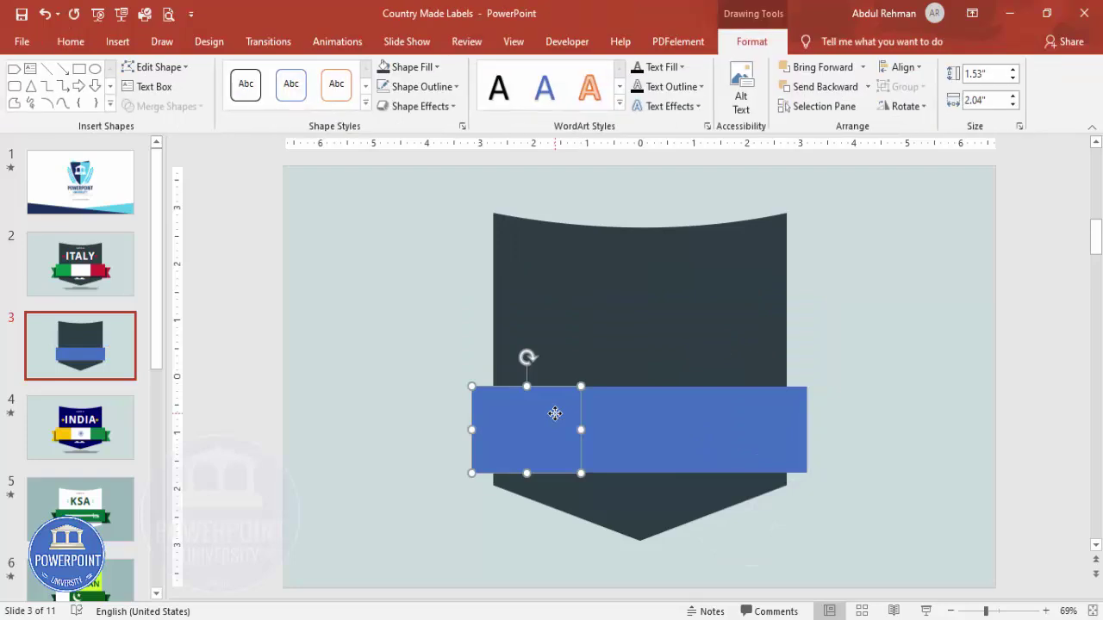
click(881, 363)
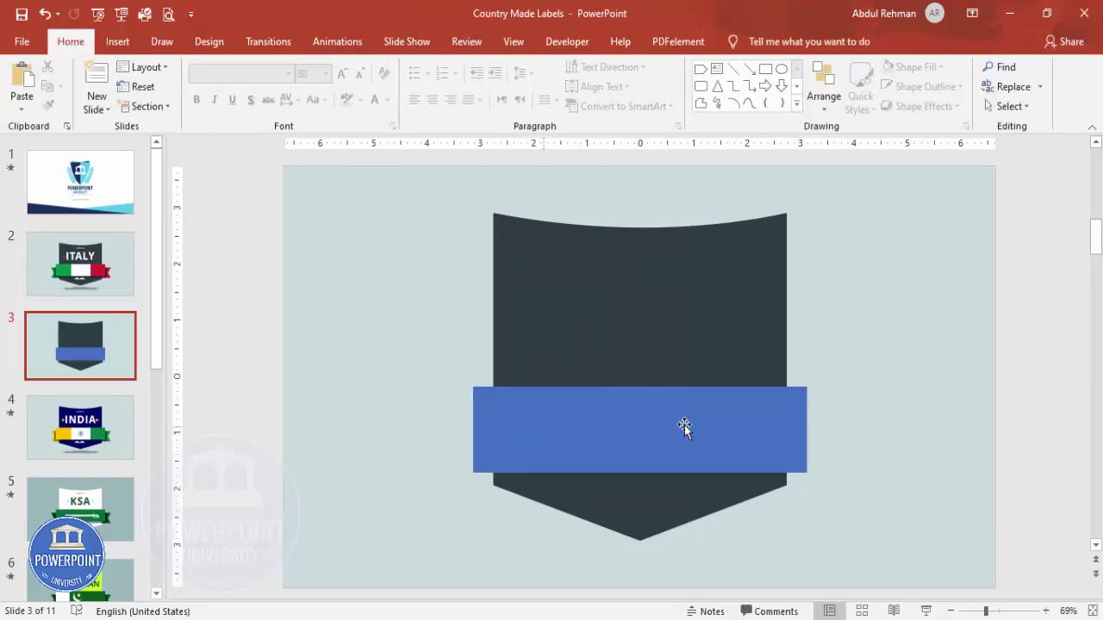
click(502, 426)
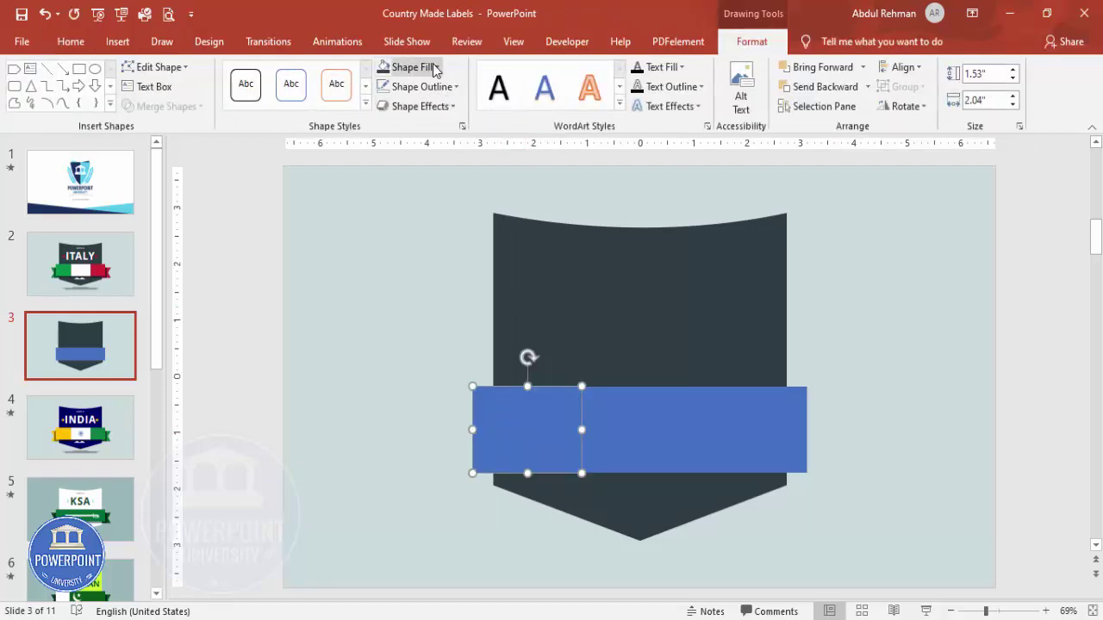
Step: Fill the band pieces green, white and red from left to right
click(435, 67)
click(408, 238)
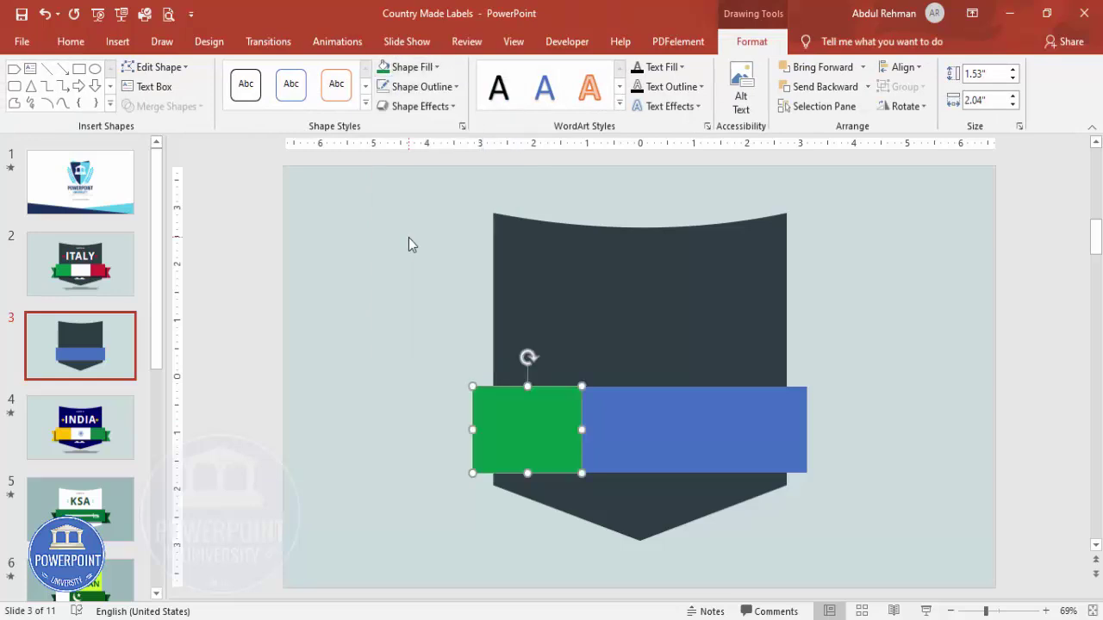
click(645, 418)
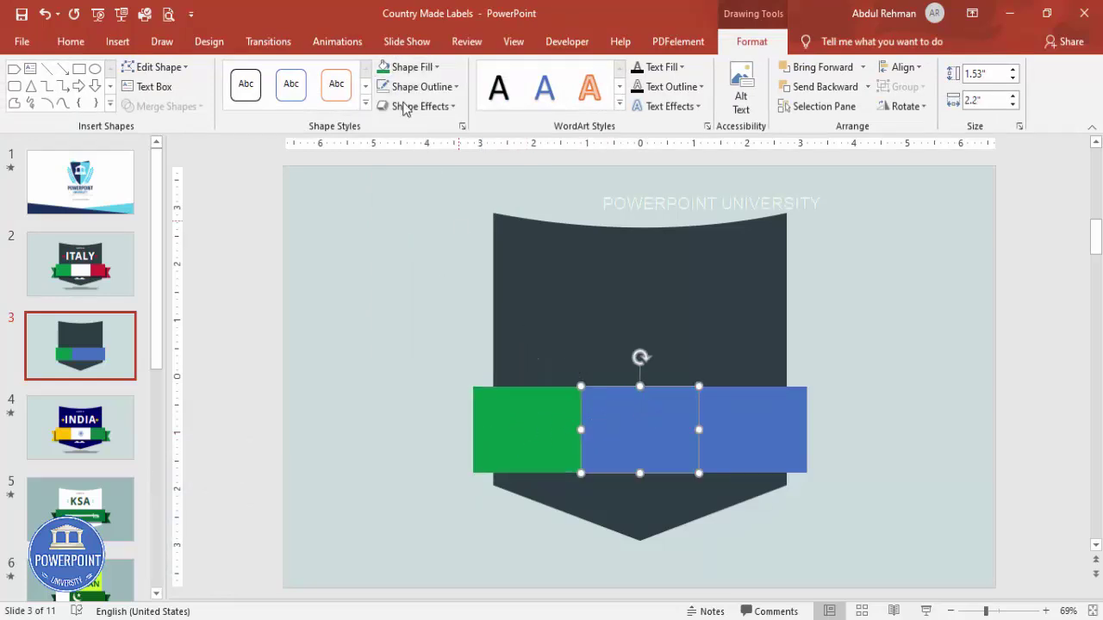
click(407, 66)
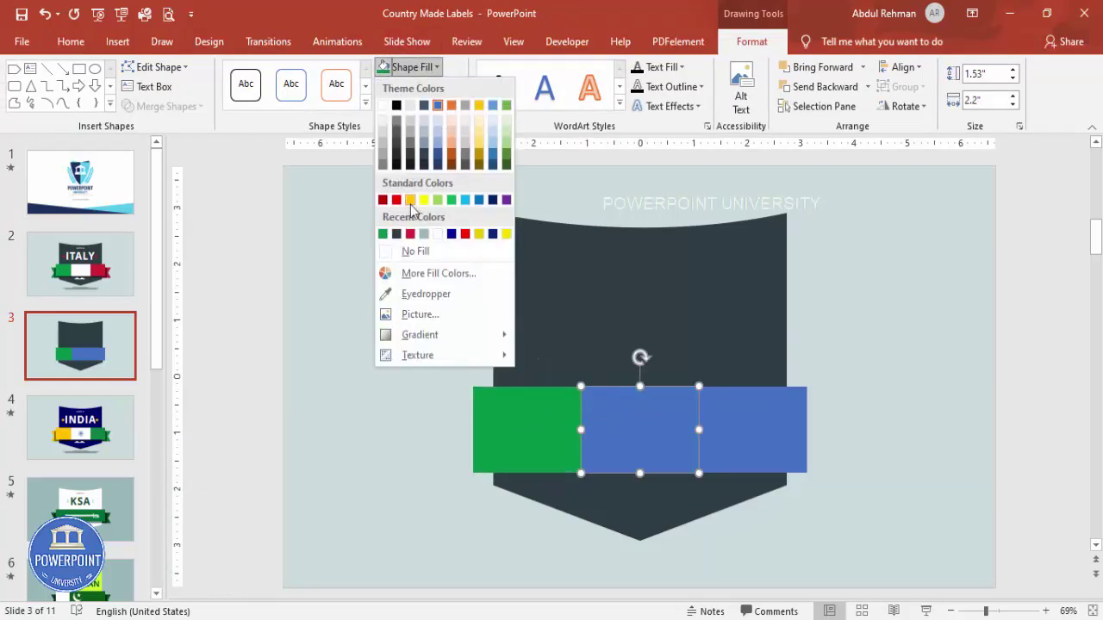
click(382, 105)
click(745, 395)
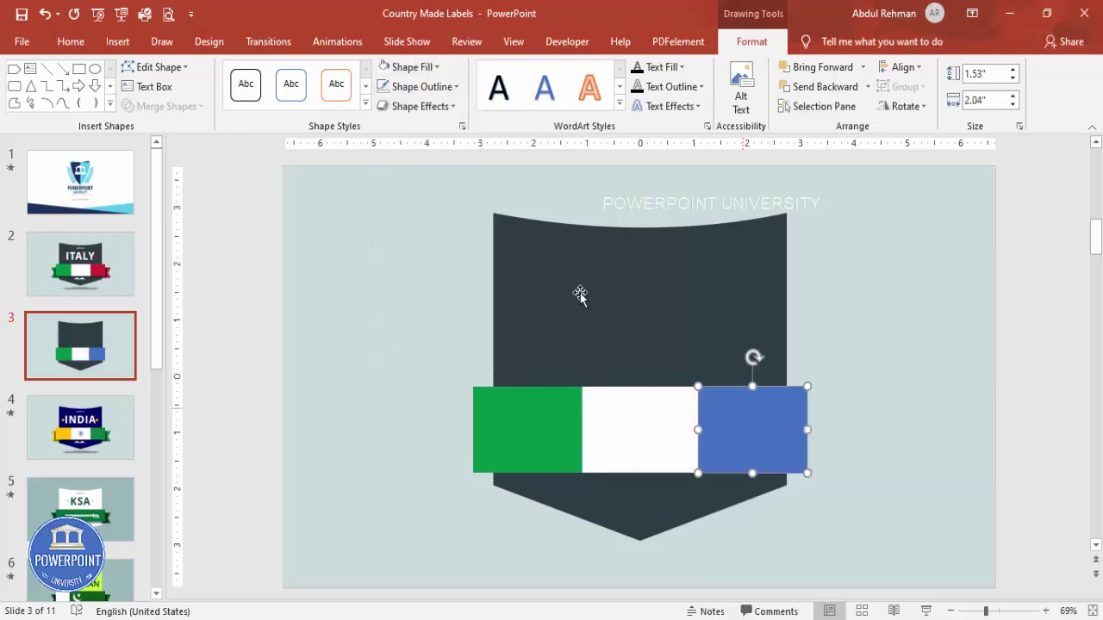
click(422, 67)
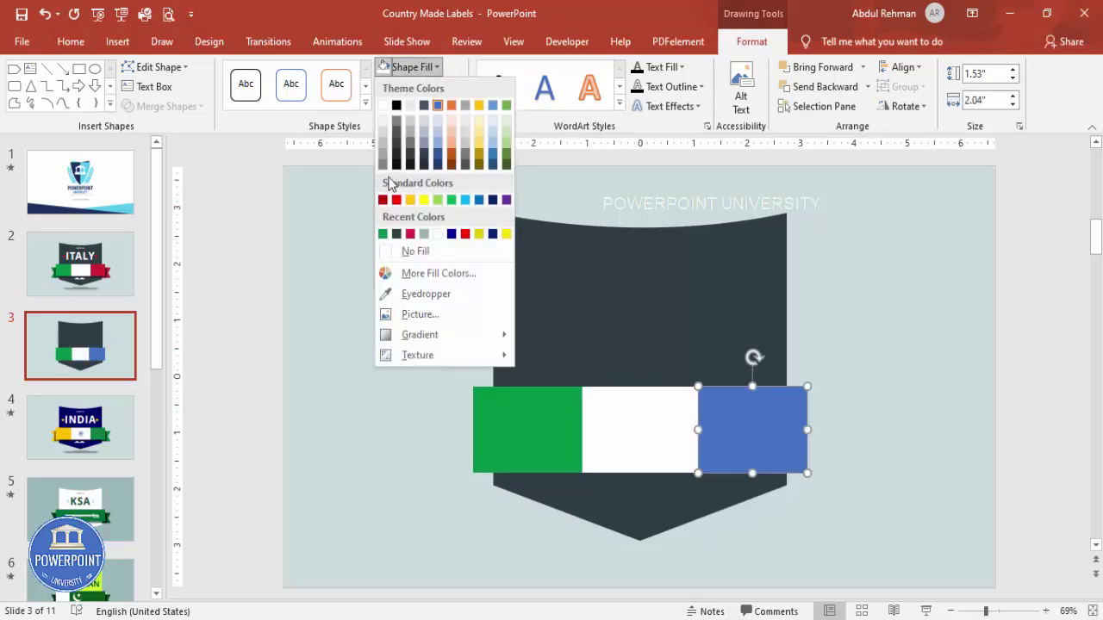
click(410, 234)
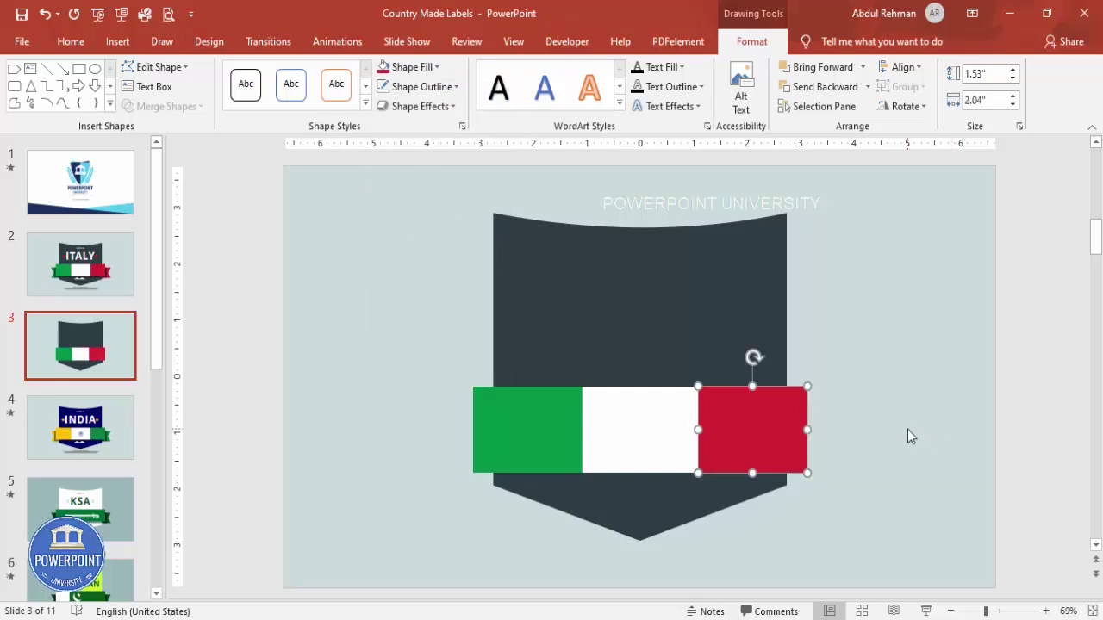
click(900, 431)
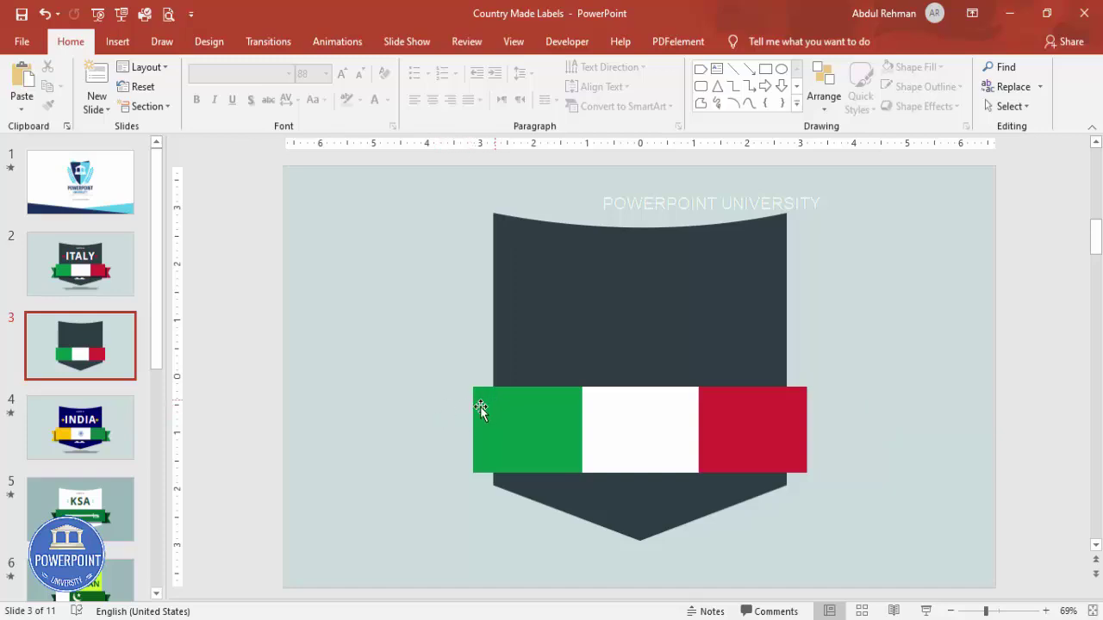
Step: Draw a small rectangle at the band's left end
click(125, 43)
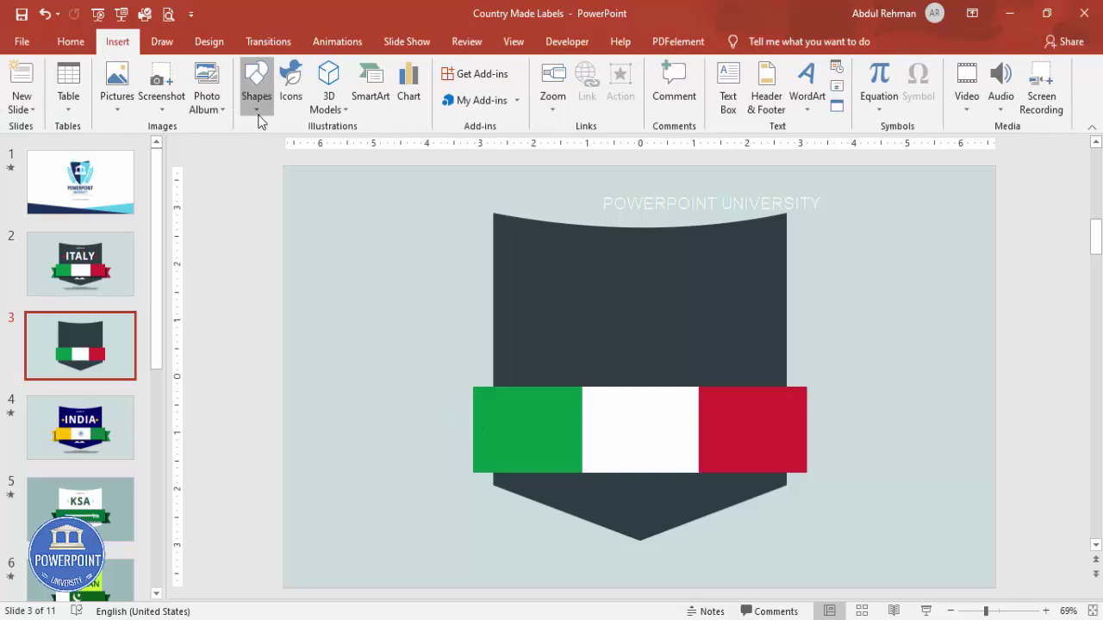
click(257, 99)
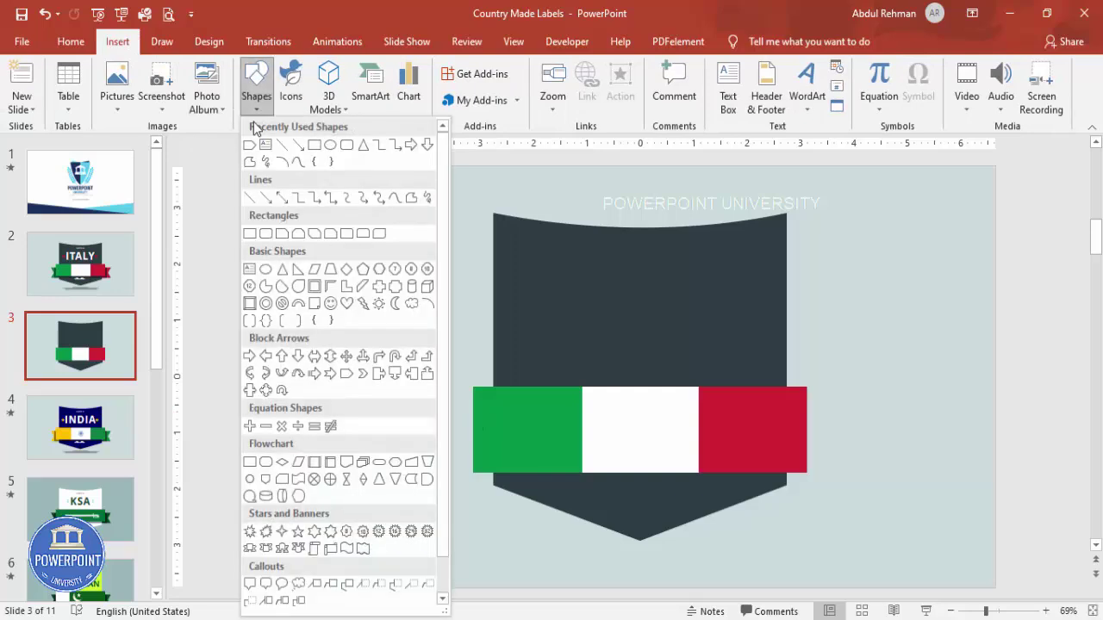
click(249, 234)
drag(386, 269, 463, 485)
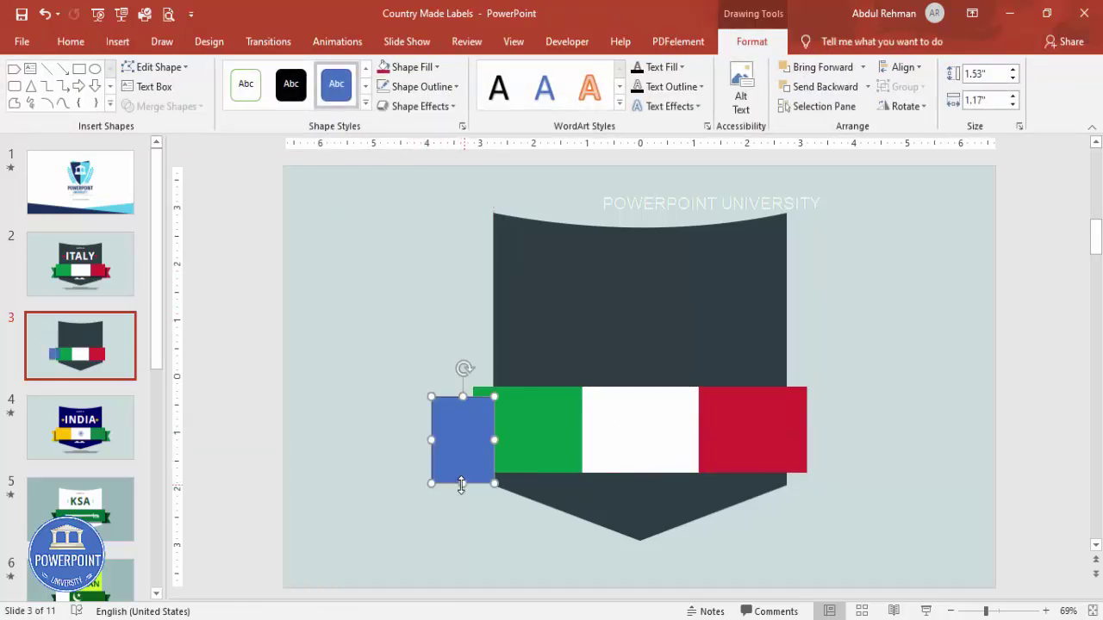
Step: Nudge the green, white and red stripes up slightly
click(553, 419)
shift+click(632, 423)
shift+click(728, 419)
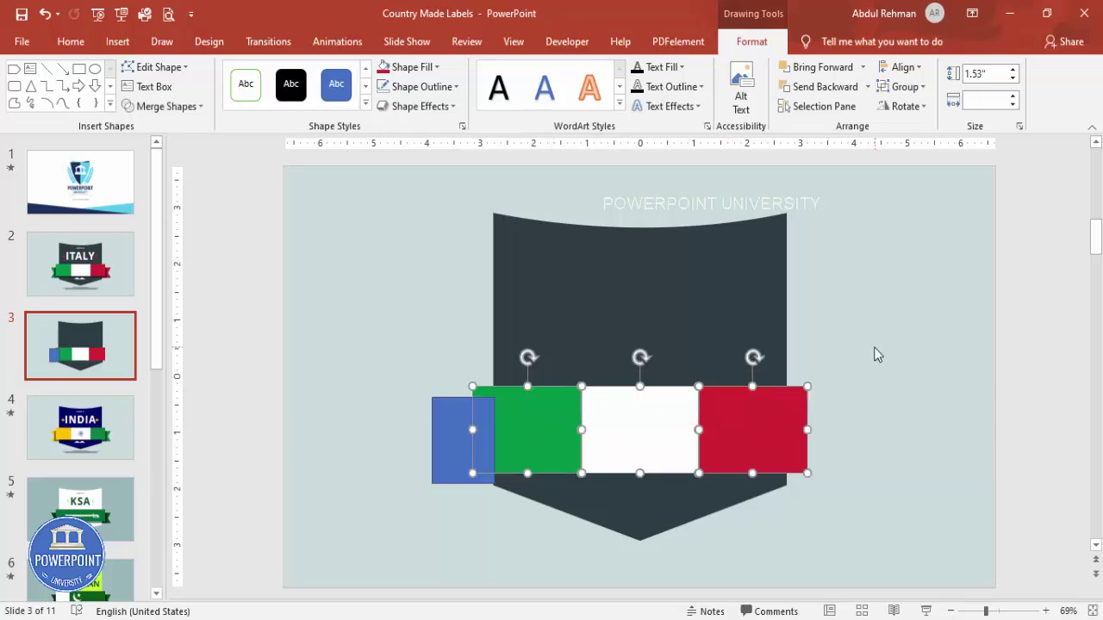
key(Up)
key(Up)
key(Up)
key(Up)
key(Up)
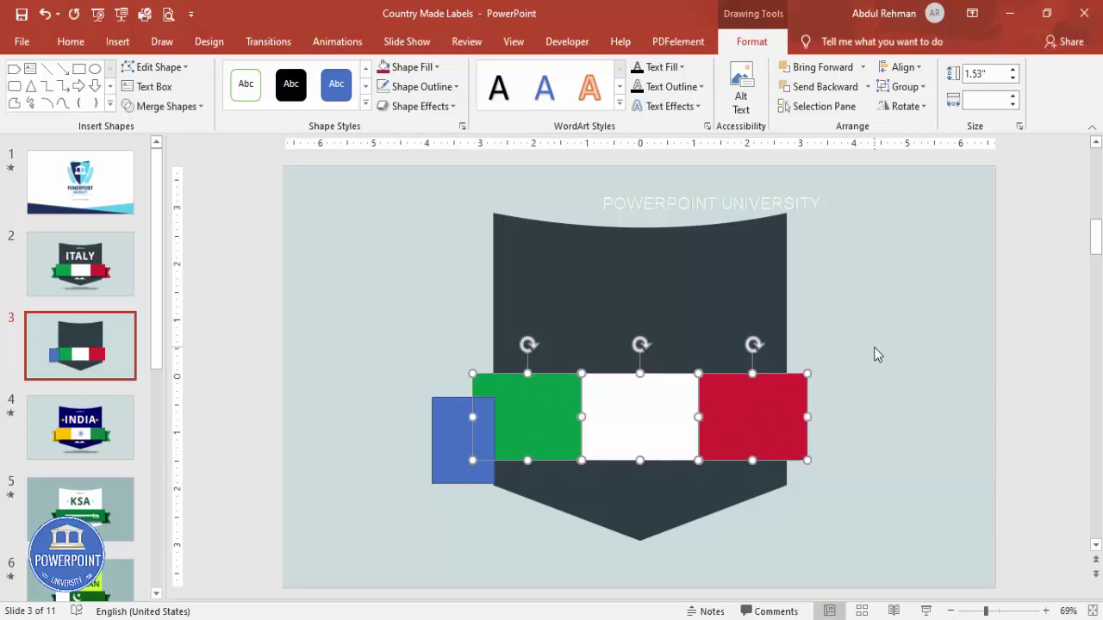
click(503, 511)
Step: Remove the blue rectangle's outline and adjust its position and width
click(461, 472)
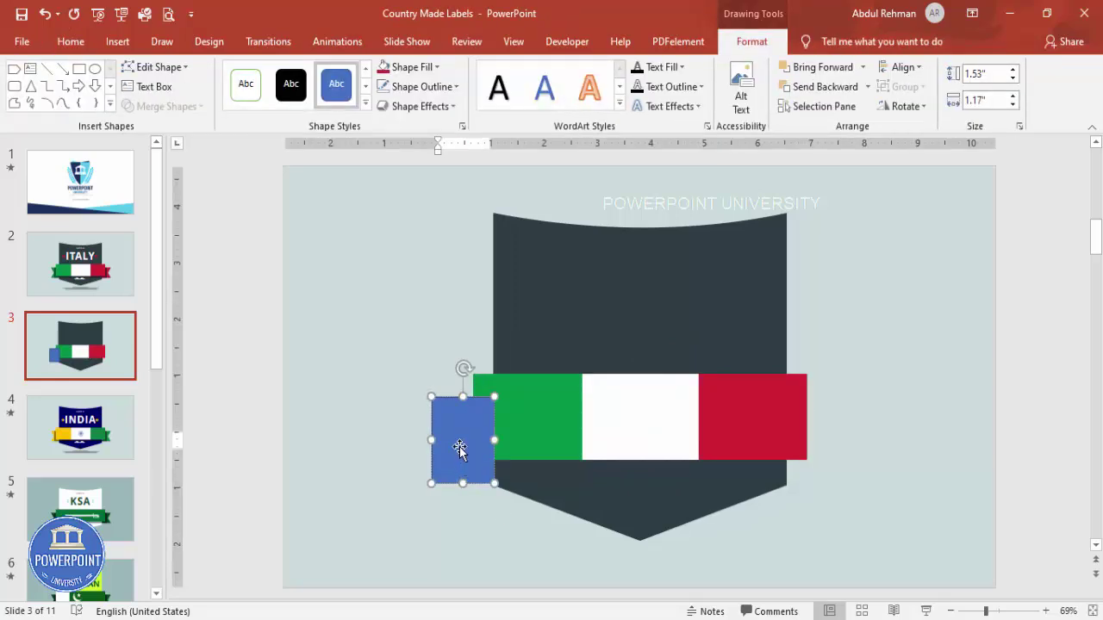
drag(462, 468, 464, 466)
click(423, 86)
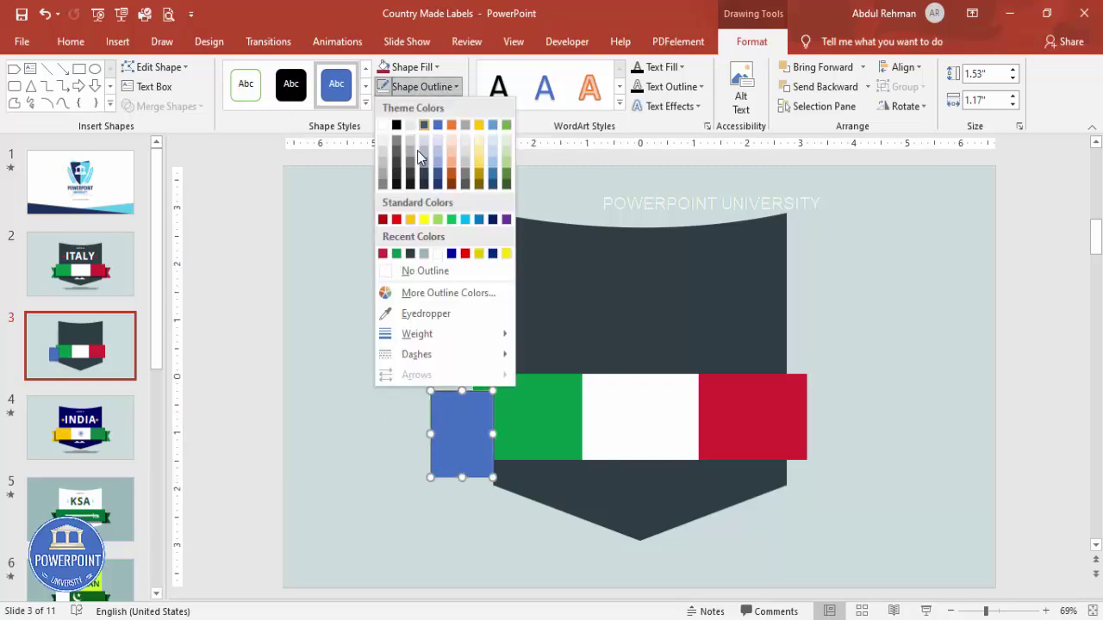
click(425, 270)
drag(426, 433, 422, 432)
click(273, 250)
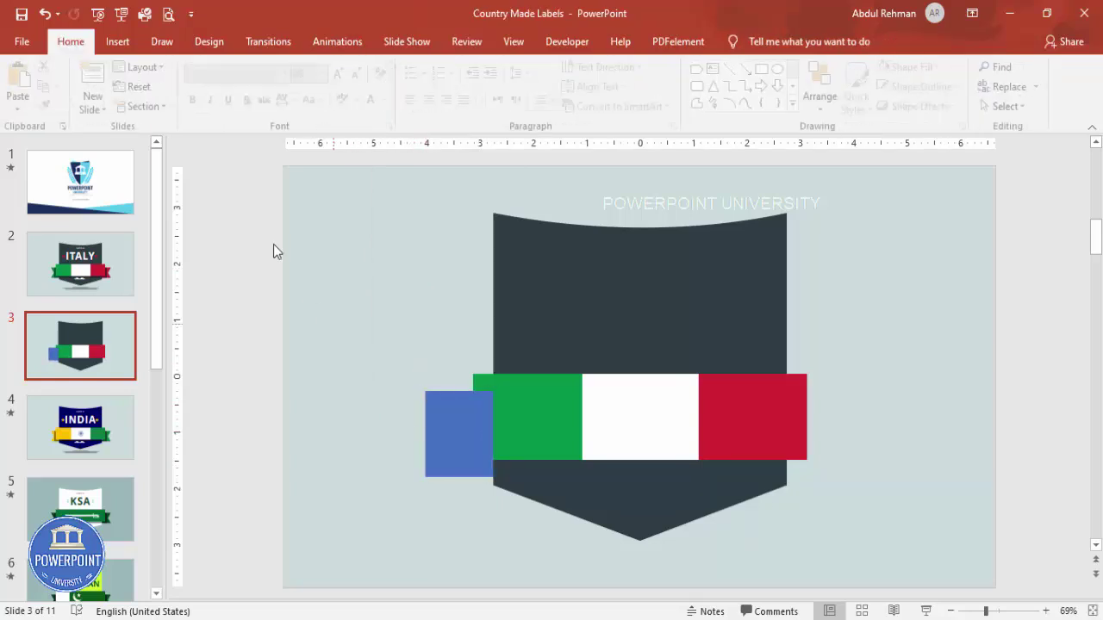
Step: Draw an isosceles triangle beside the blue square with light grey fill and no outline
click(117, 42)
click(256, 86)
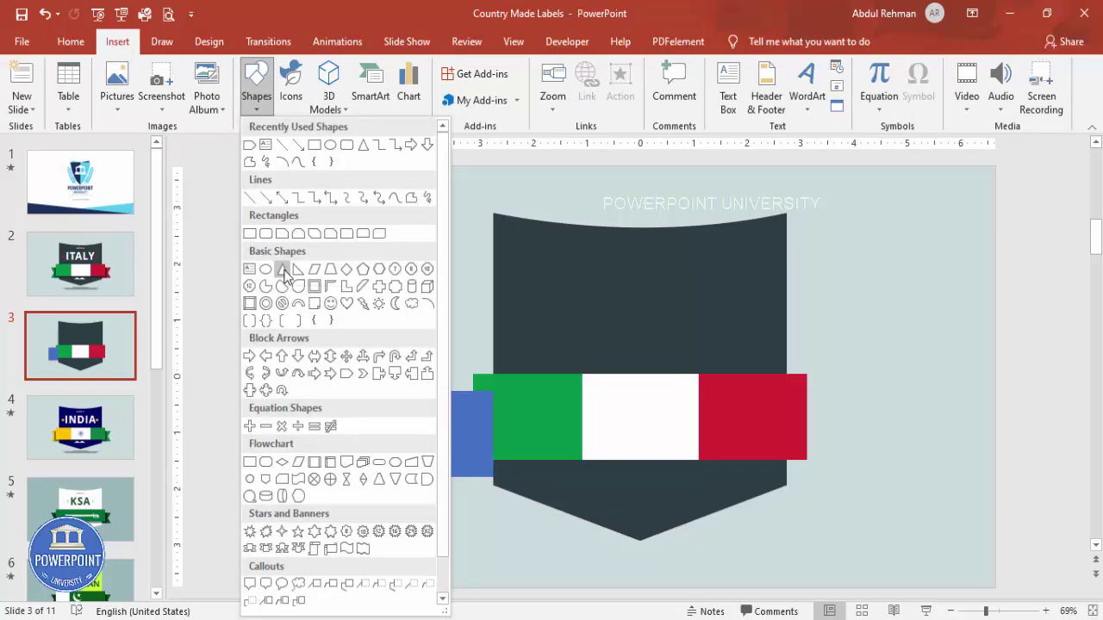
click(284, 270)
drag(386, 396, 462, 442)
click(406, 68)
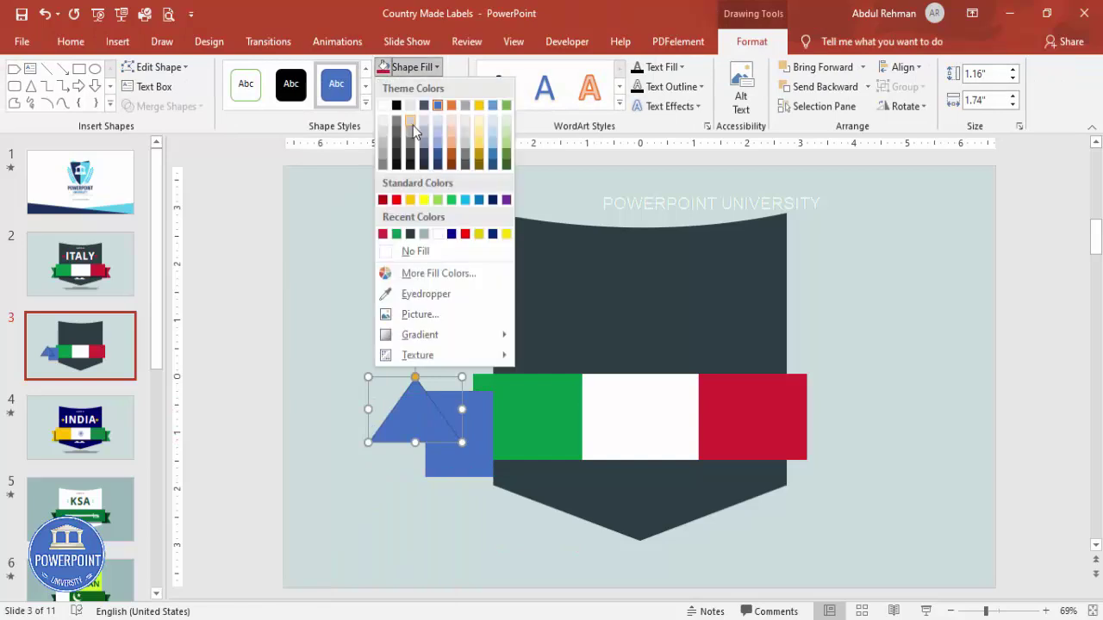
click(412, 125)
click(419, 86)
click(420, 336)
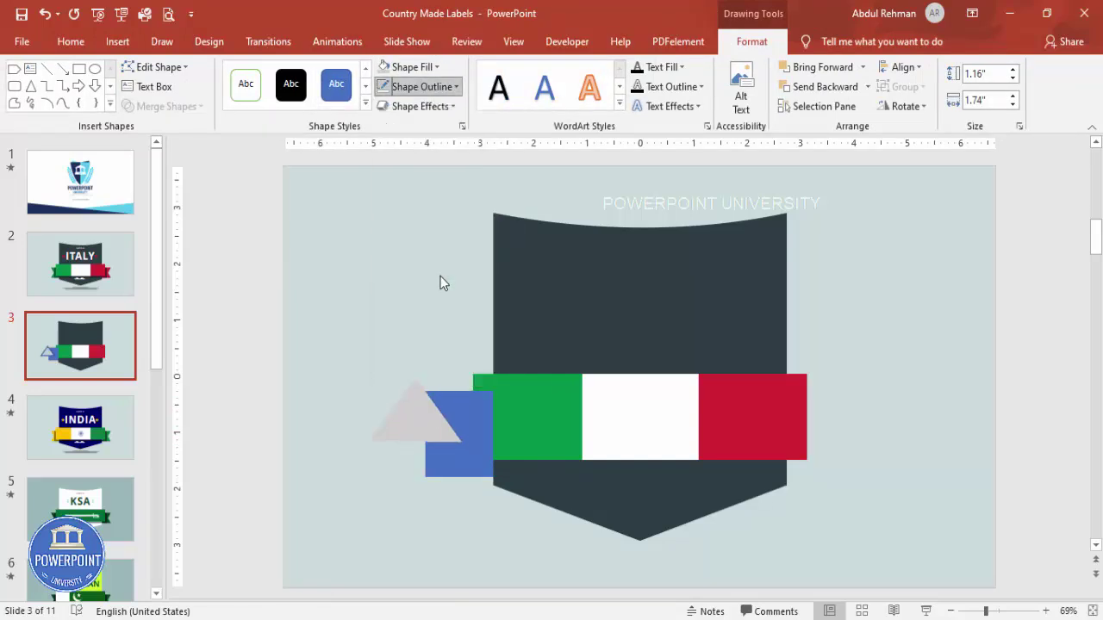
Step: Rotate the triangle to point right, fill it dark gold and fit it over the square's left edge
click(906, 106)
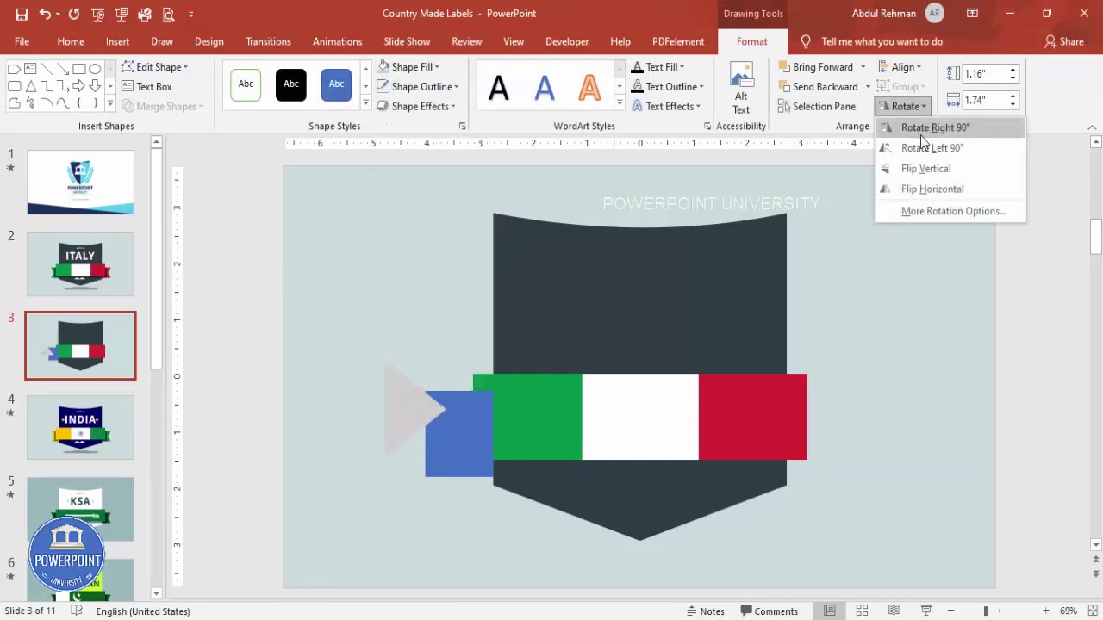
click(921, 136)
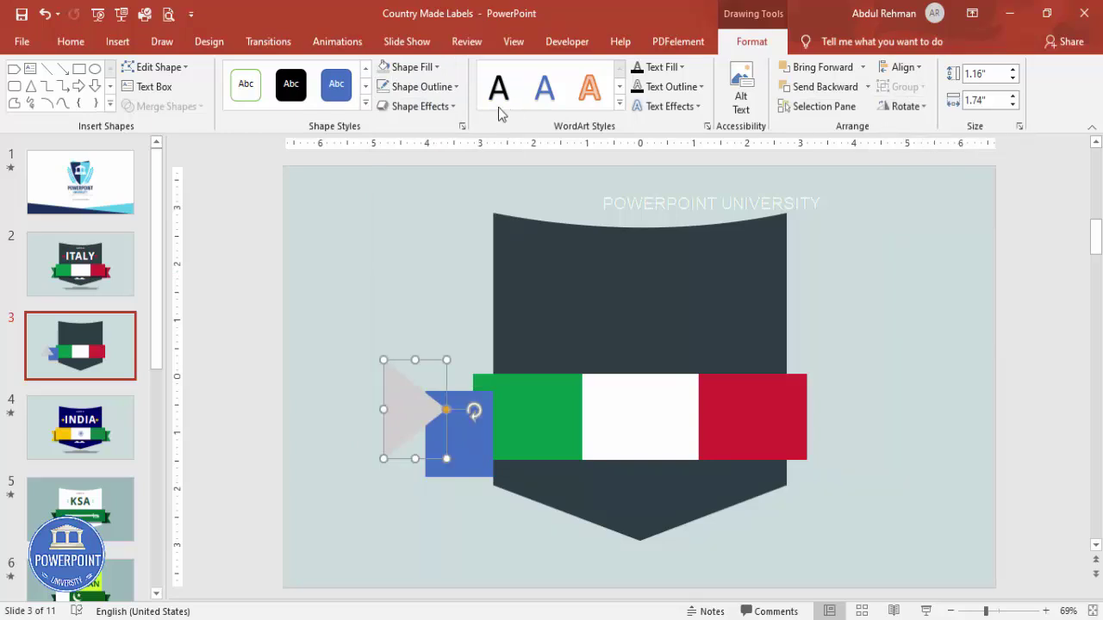
click(403, 67)
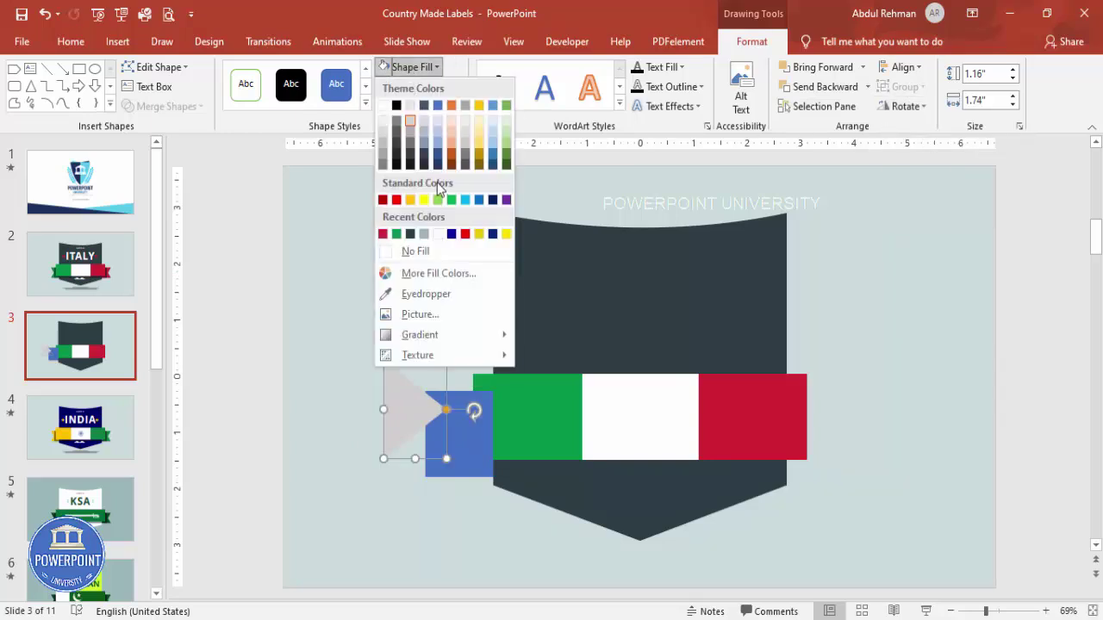
click(479, 161)
drag(398, 398, 418, 421)
drag(464, 482, 443, 475)
drag(418, 426, 440, 425)
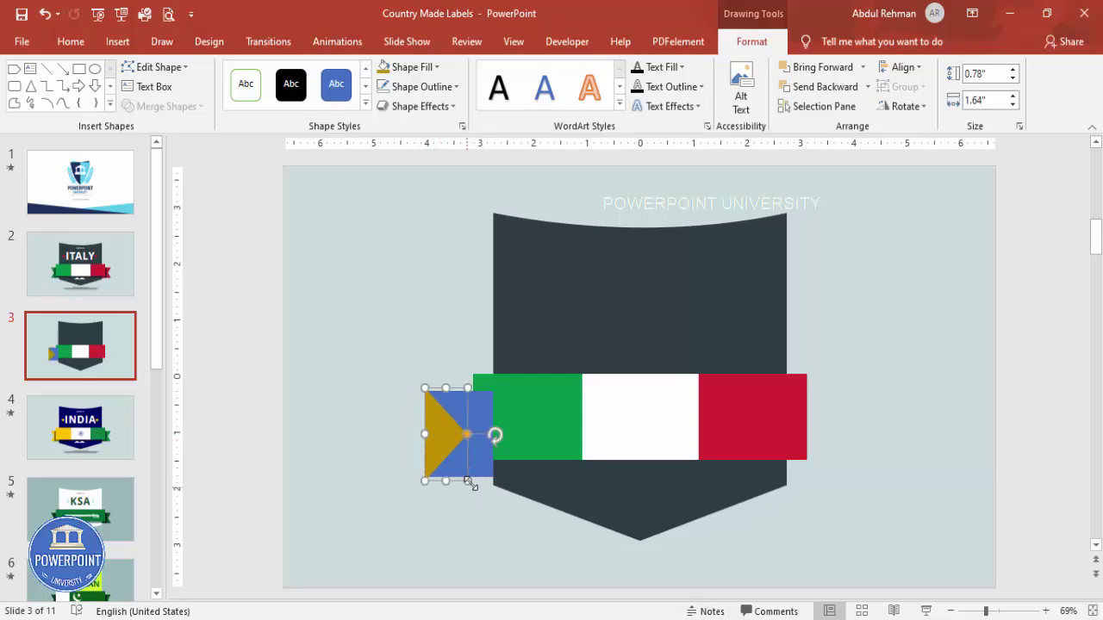
mouse_move(445, 480)
mouse_down()
mouse_move(460, 473)
mouse_move(445, 479)
mouse_up()
Step: Subtract the triangle from the blue rectangle to notch it, and send it behind the band
click(471, 464)
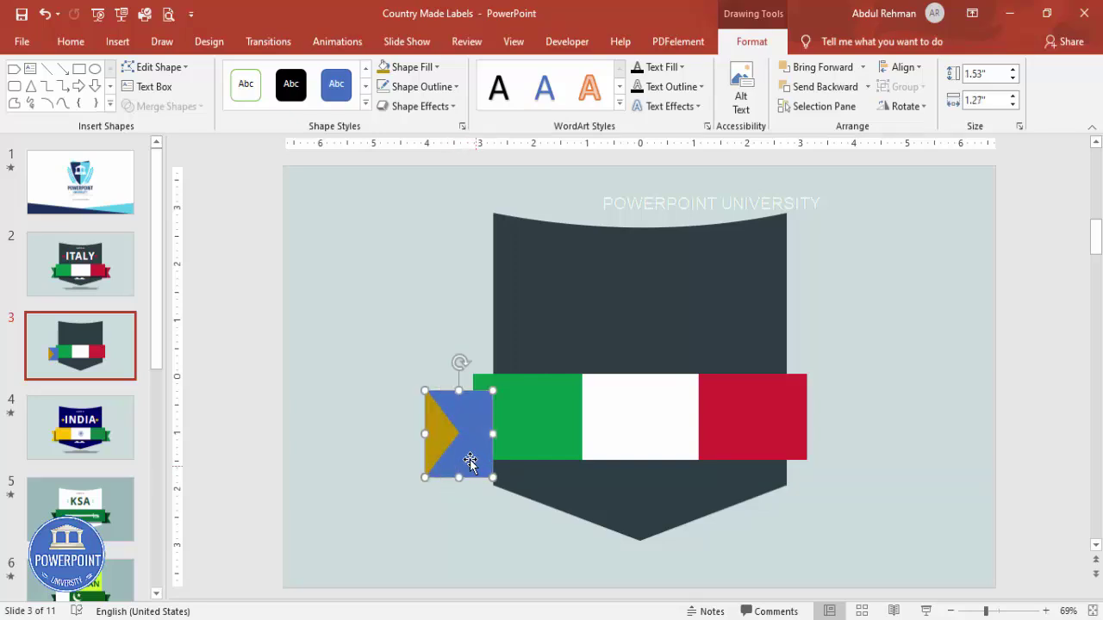
shift+click(435, 438)
click(164, 106)
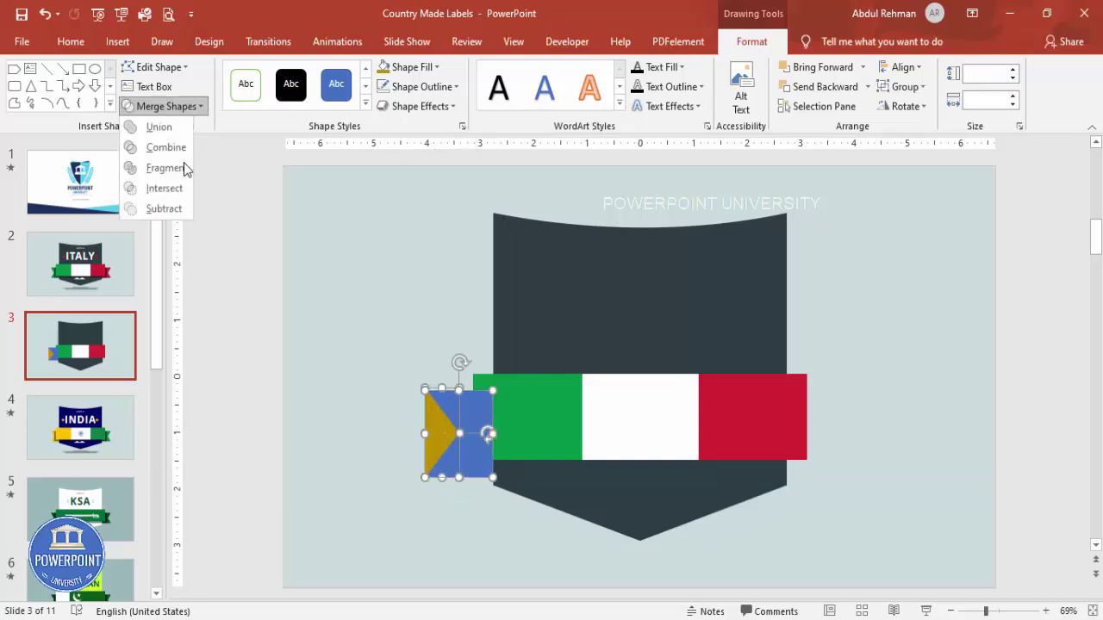
click(177, 209)
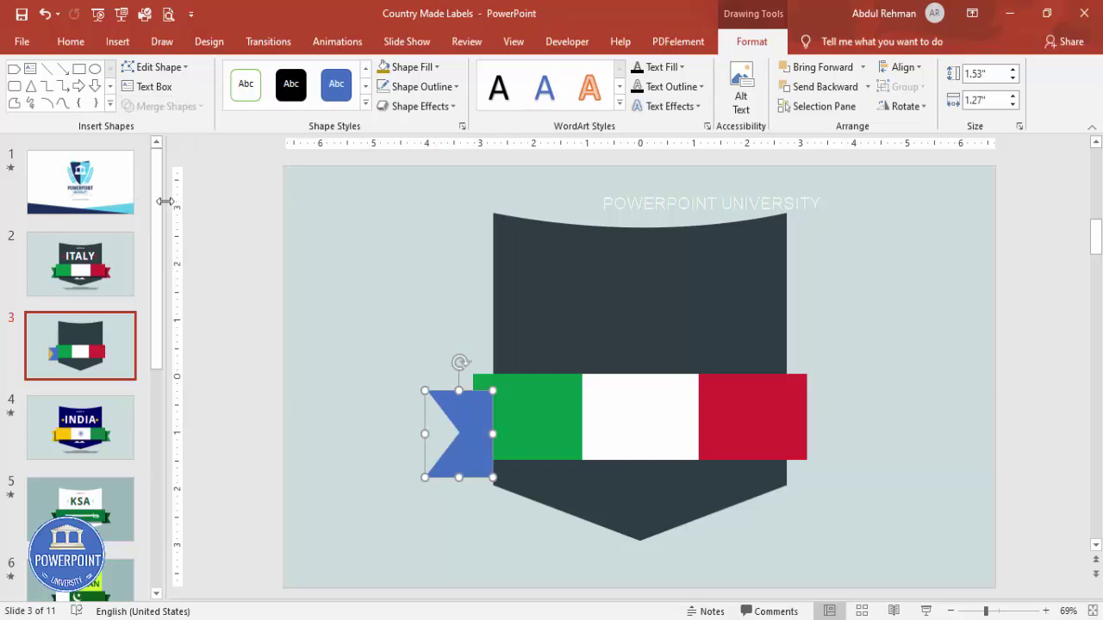
click(867, 87)
click(844, 128)
click(415, 459)
Step: Copy the notched tail to the flag's right end, flip it horizontally and send it back
click(482, 458)
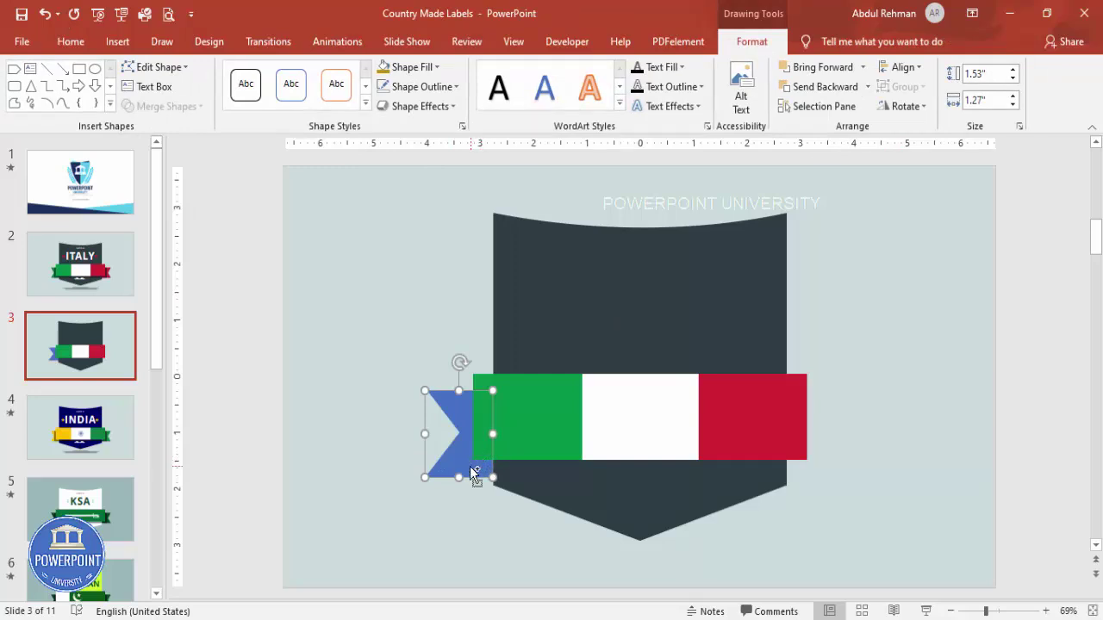
drag(456, 465, 820, 471)
click(904, 106)
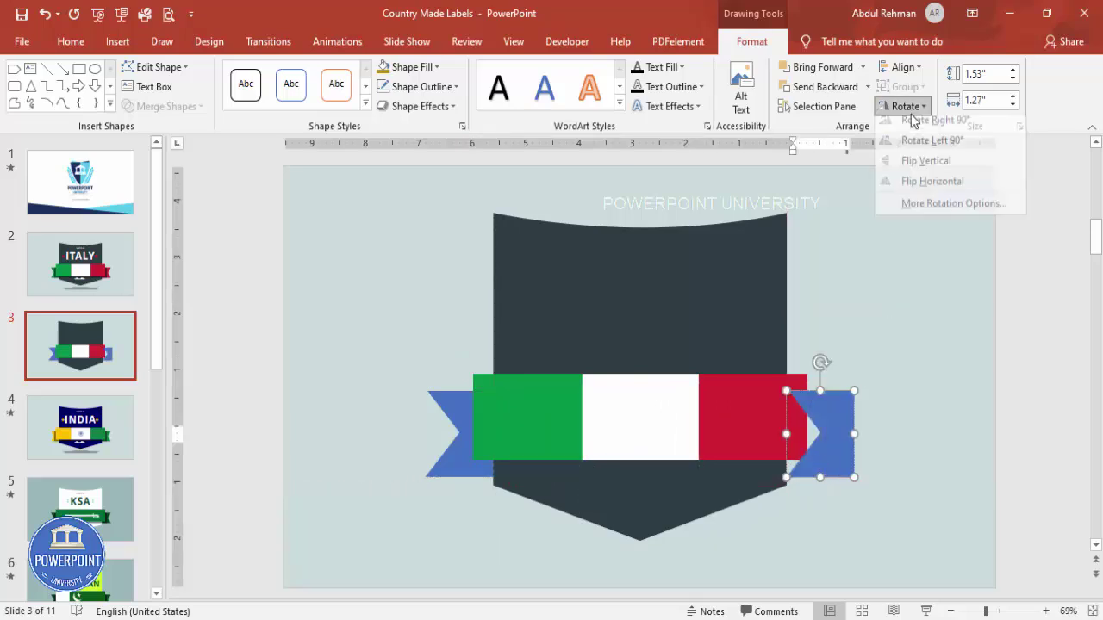
click(942, 189)
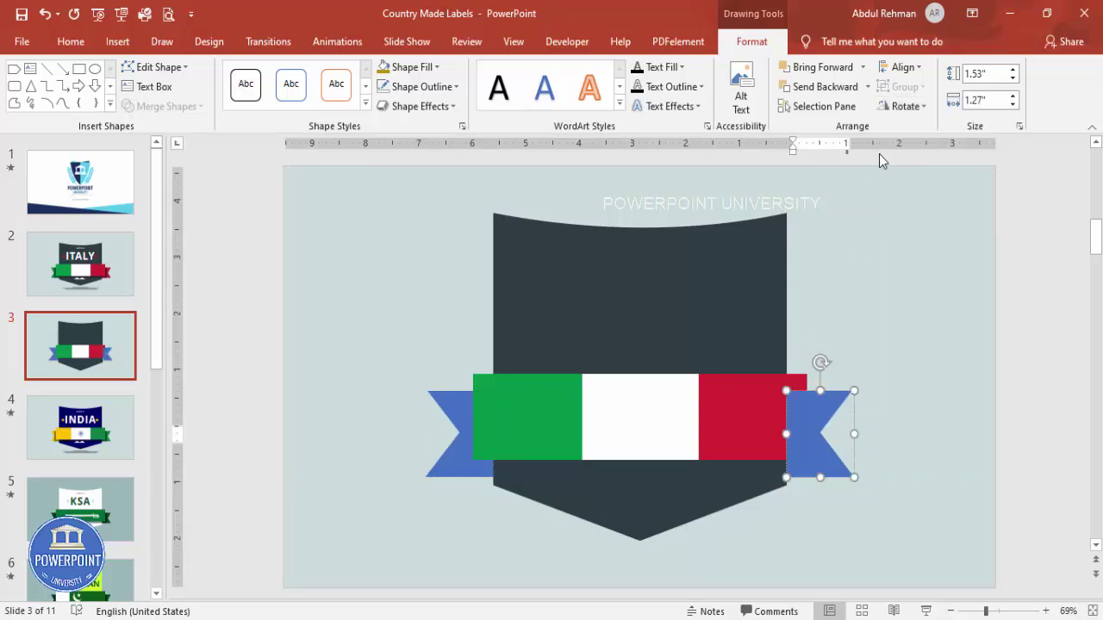
click(867, 86)
click(842, 130)
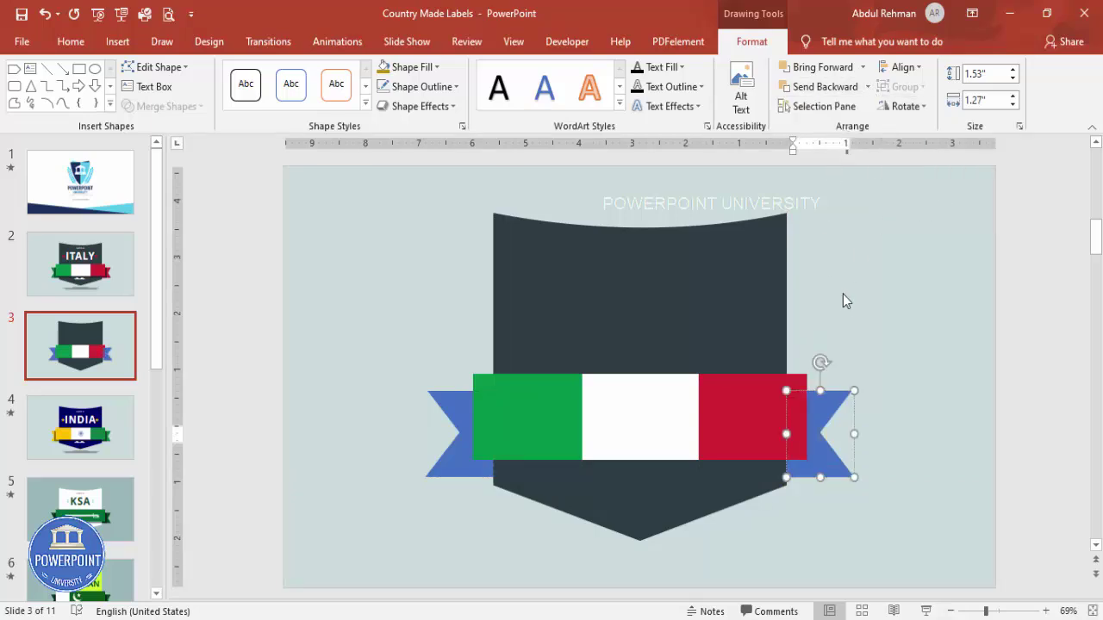
Step: Colour the right ribbon tail dark red #A91F29
right_click(823, 422)
key(Escape)
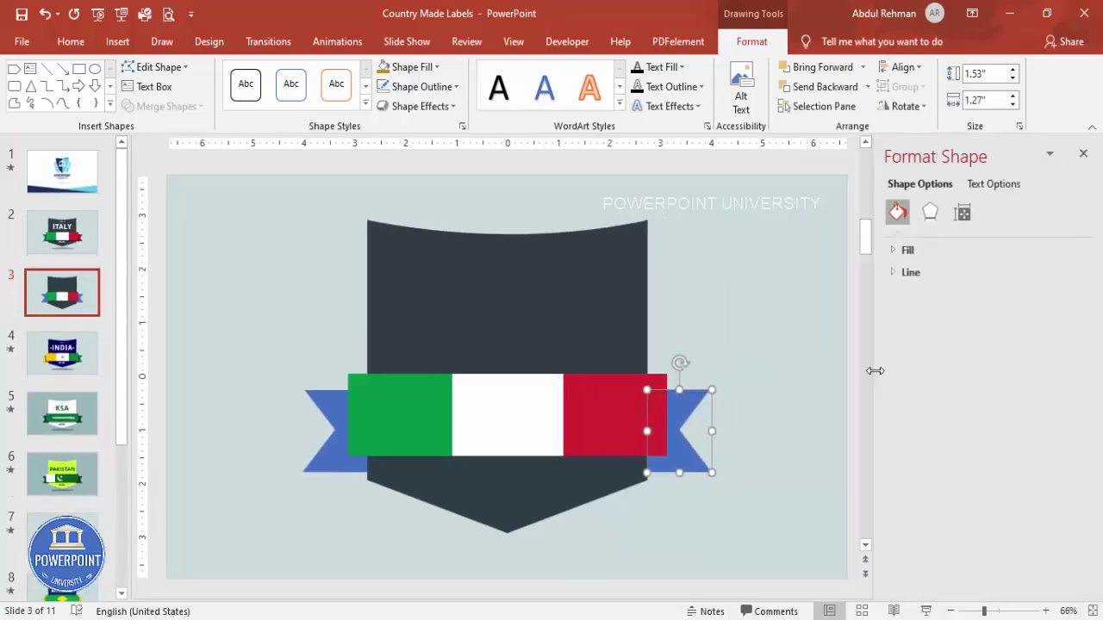
click(900, 250)
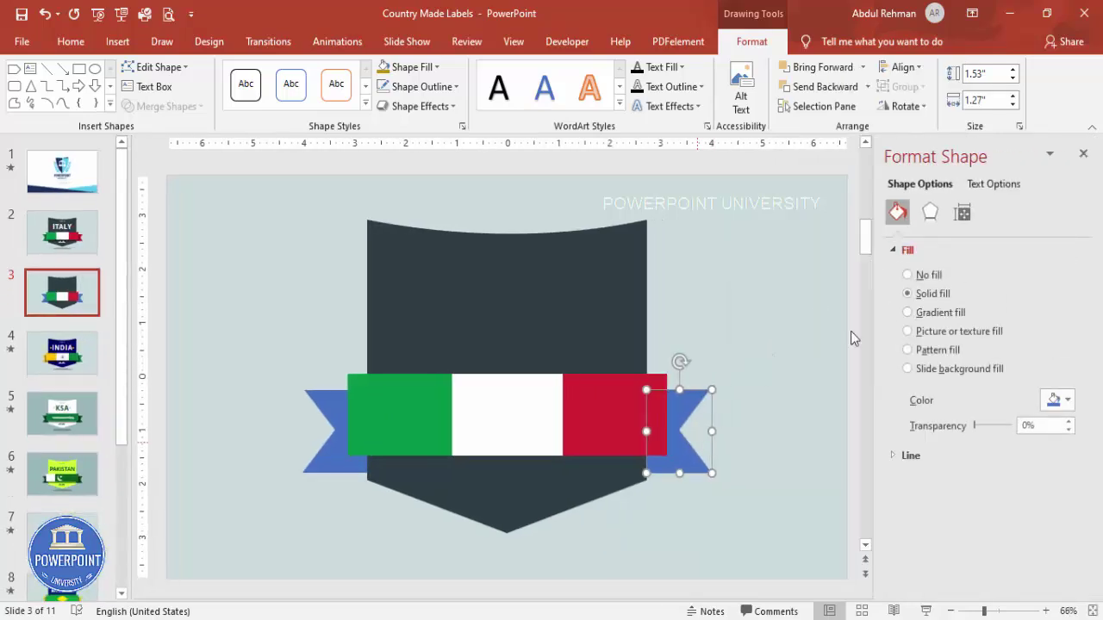
click(1065, 400)
click(968, 568)
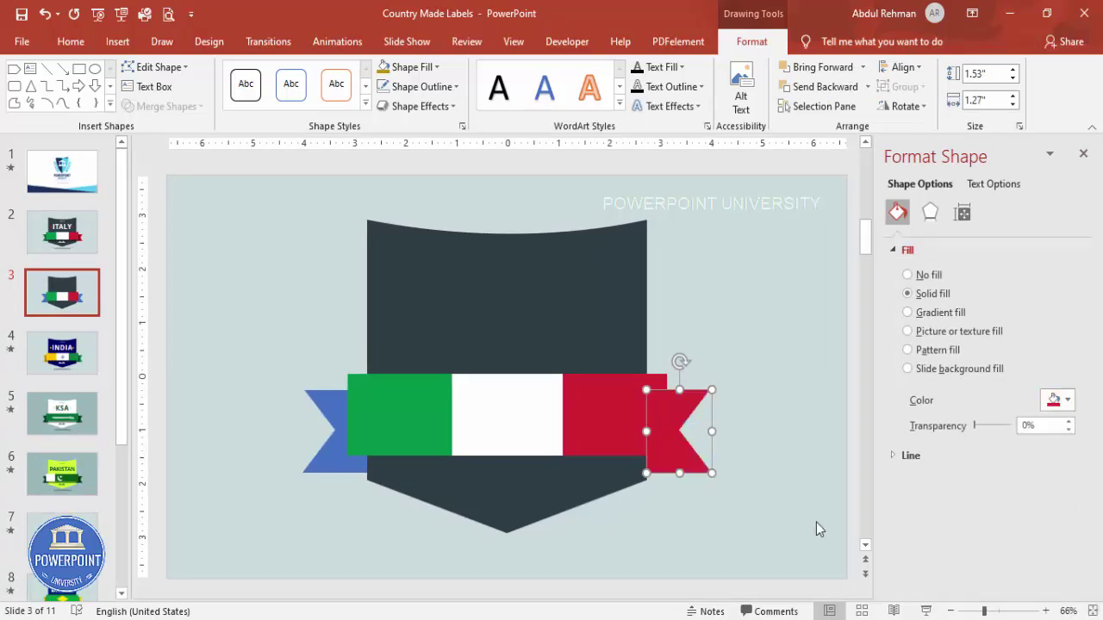
click(1059, 400)
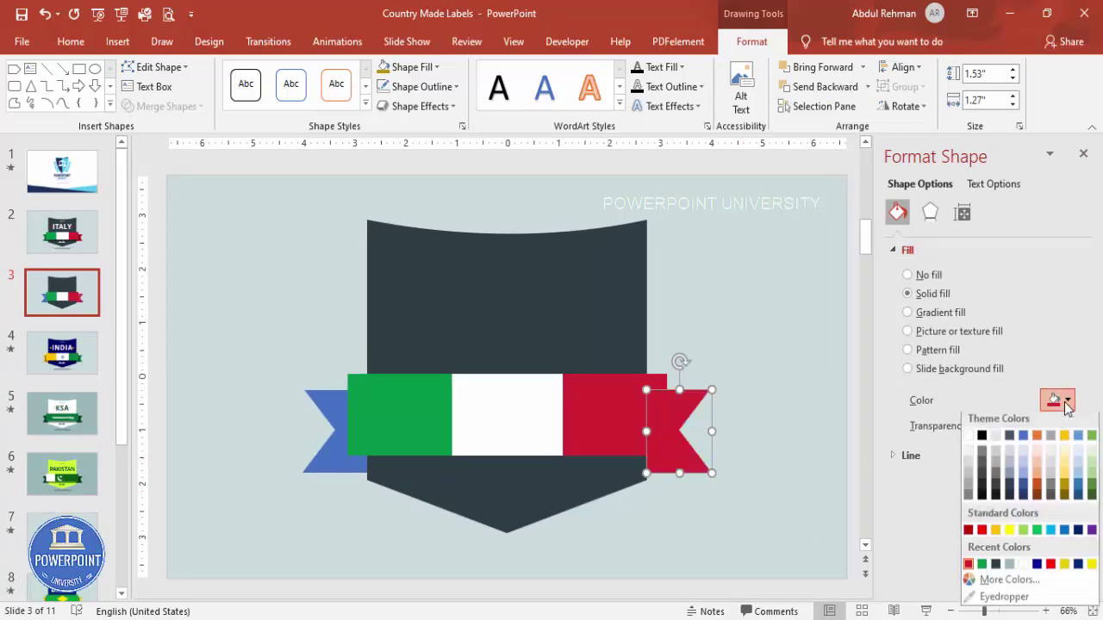
click(1007, 584)
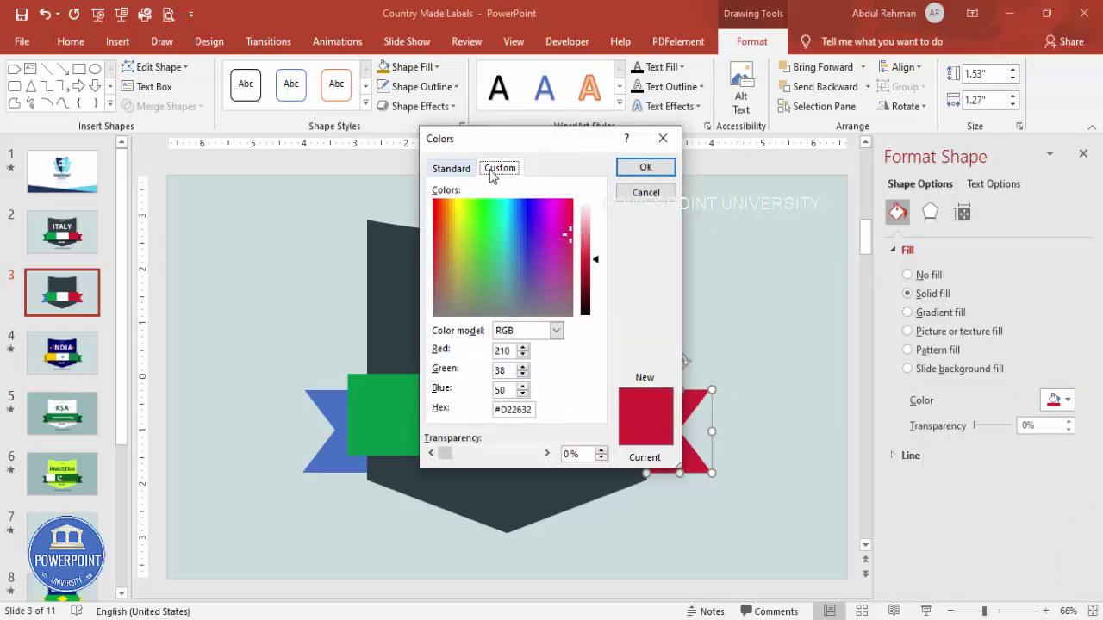
drag(595, 261, 596, 269)
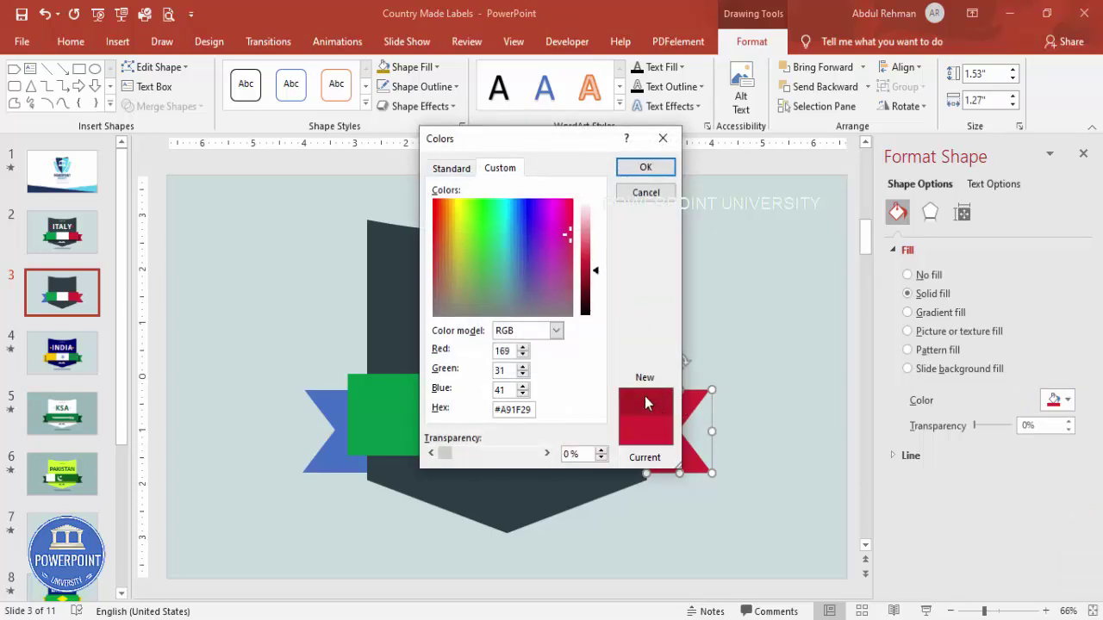
click(645, 168)
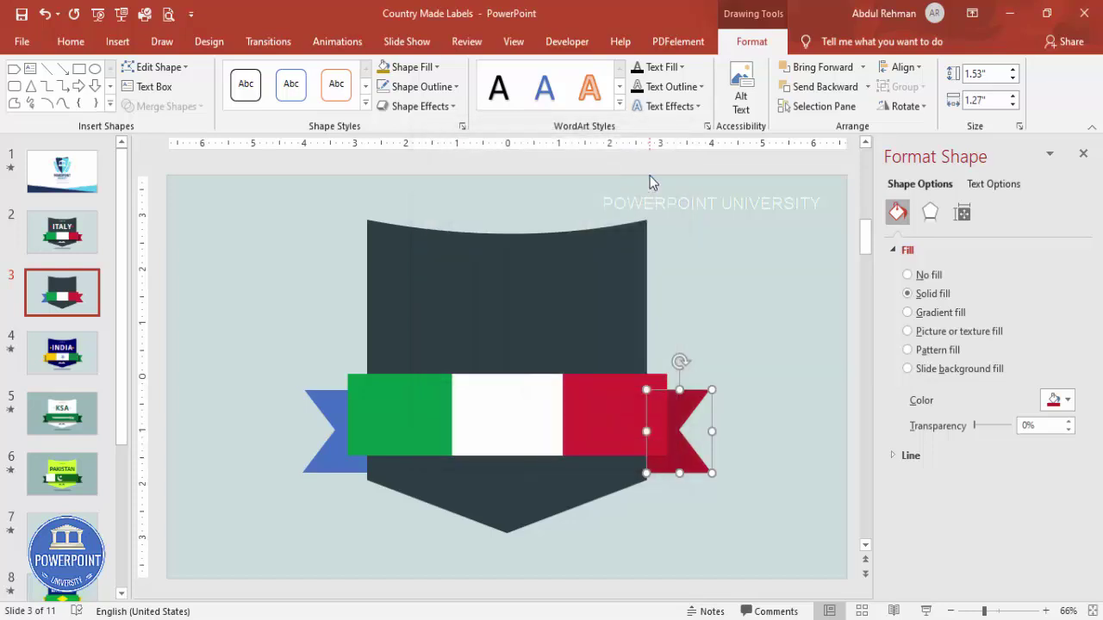
Step: Colour the left ribbon tail dark green #027438
click(333, 427)
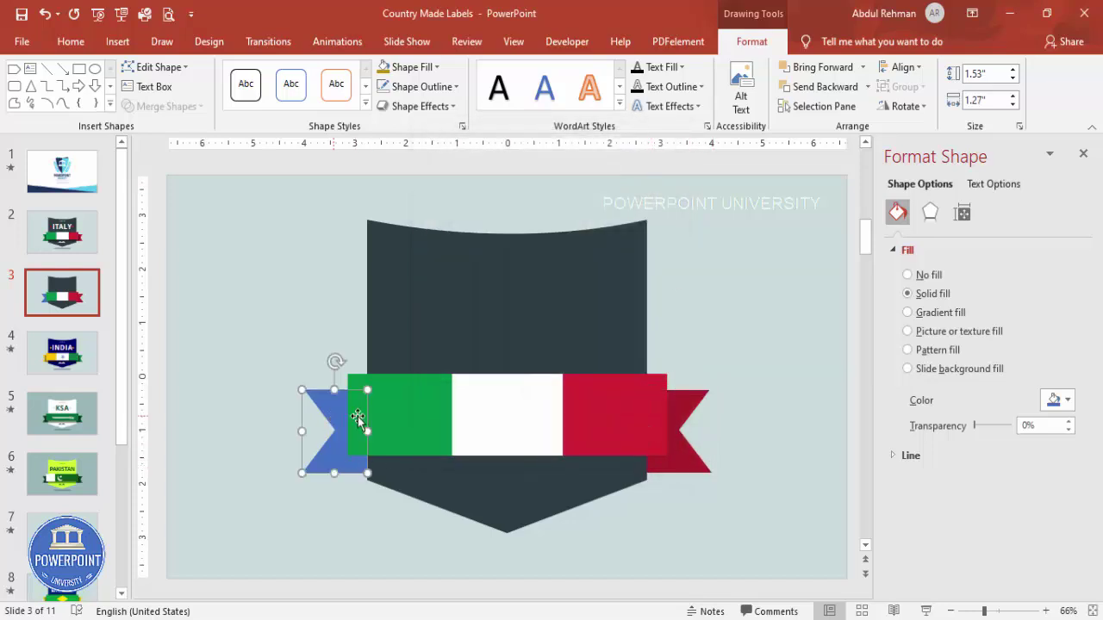
click(1058, 399)
click(997, 567)
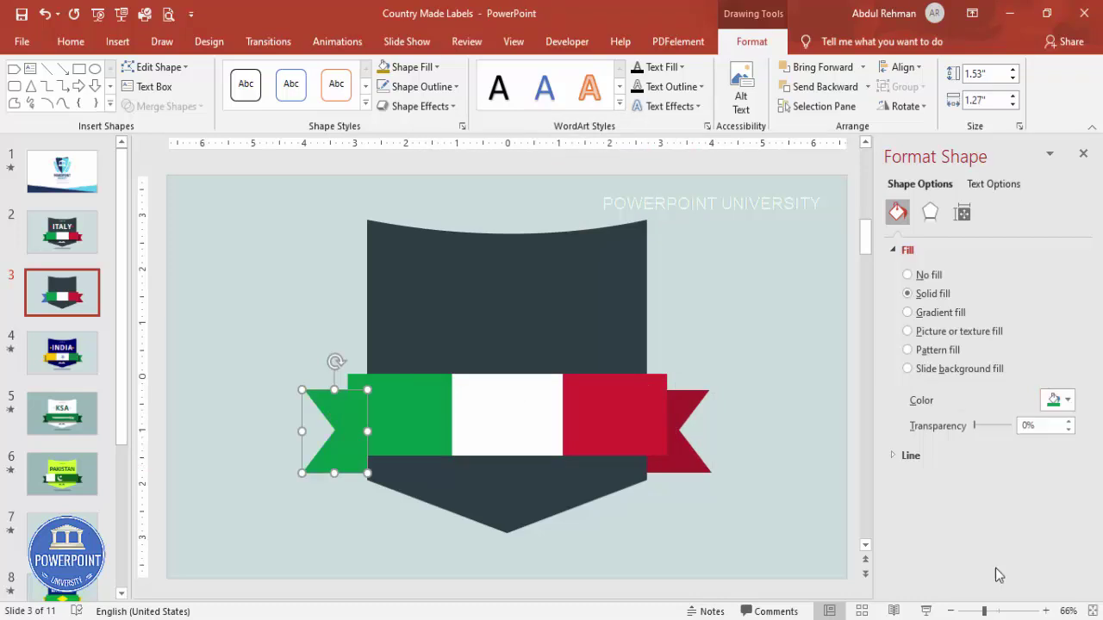
click(1066, 405)
click(1008, 584)
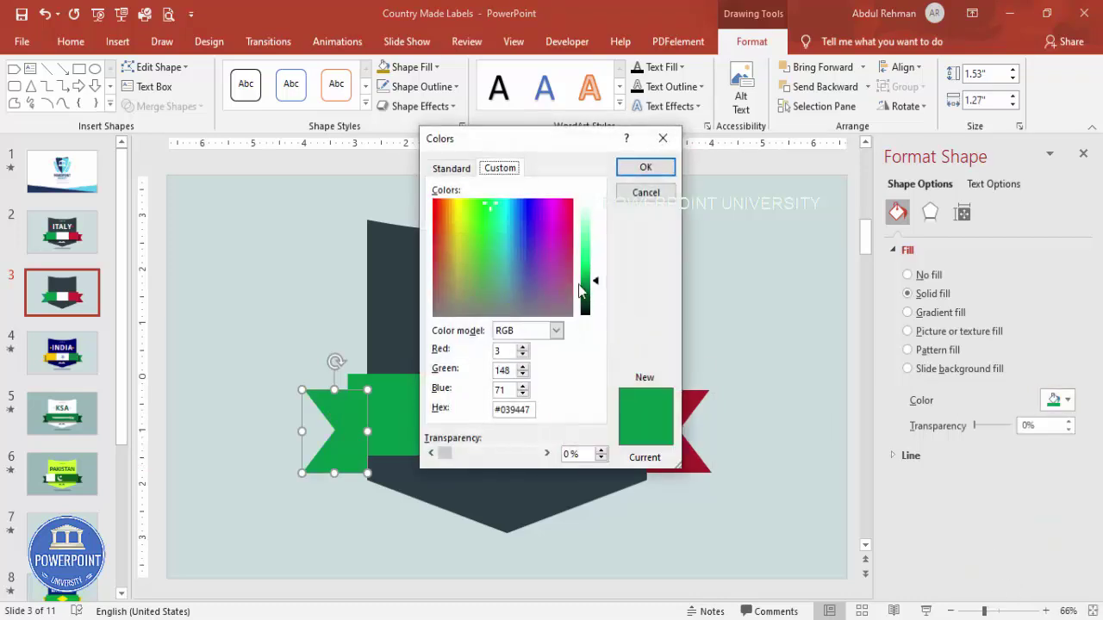
drag(596, 287, 601, 295)
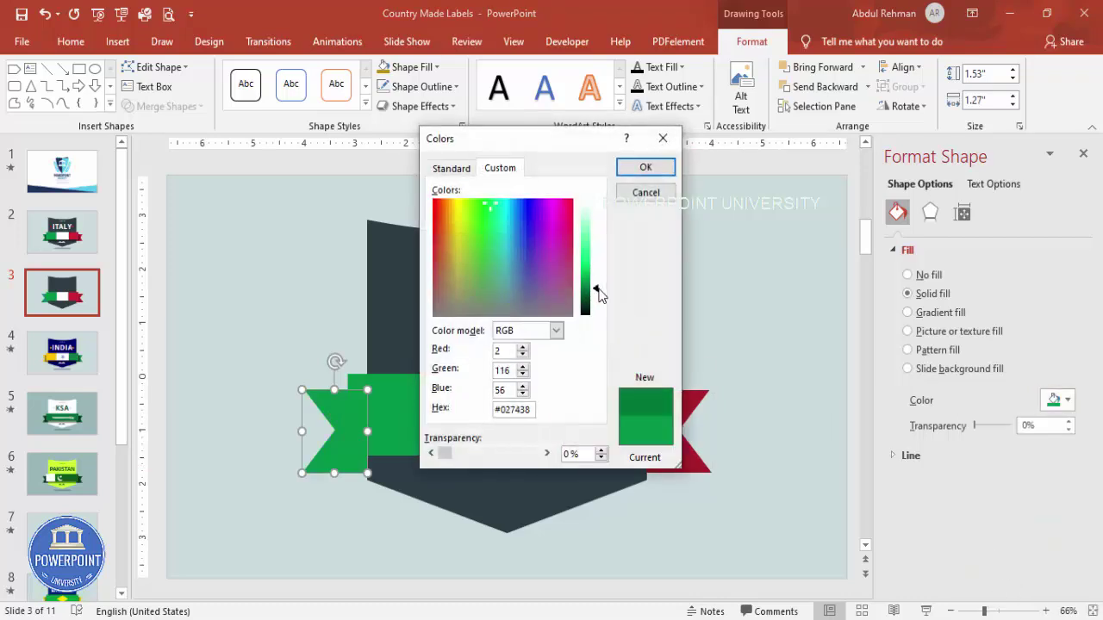
click(645, 167)
click(748, 336)
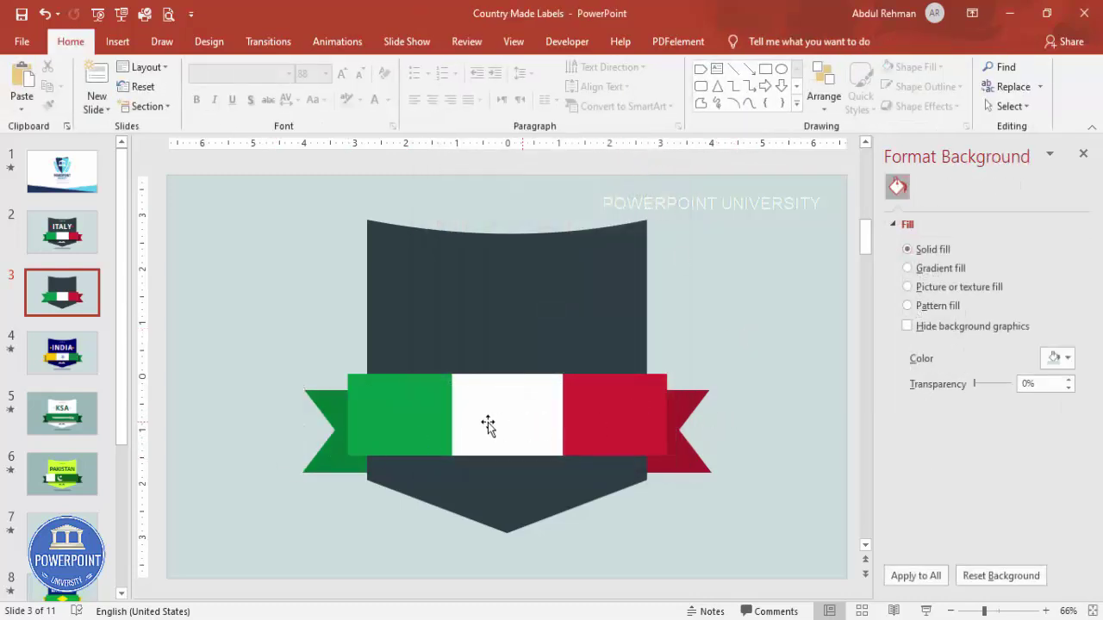
Step: Draw a wide rectangle over the flag band with no outline, black fill and 70% transparency
click(118, 41)
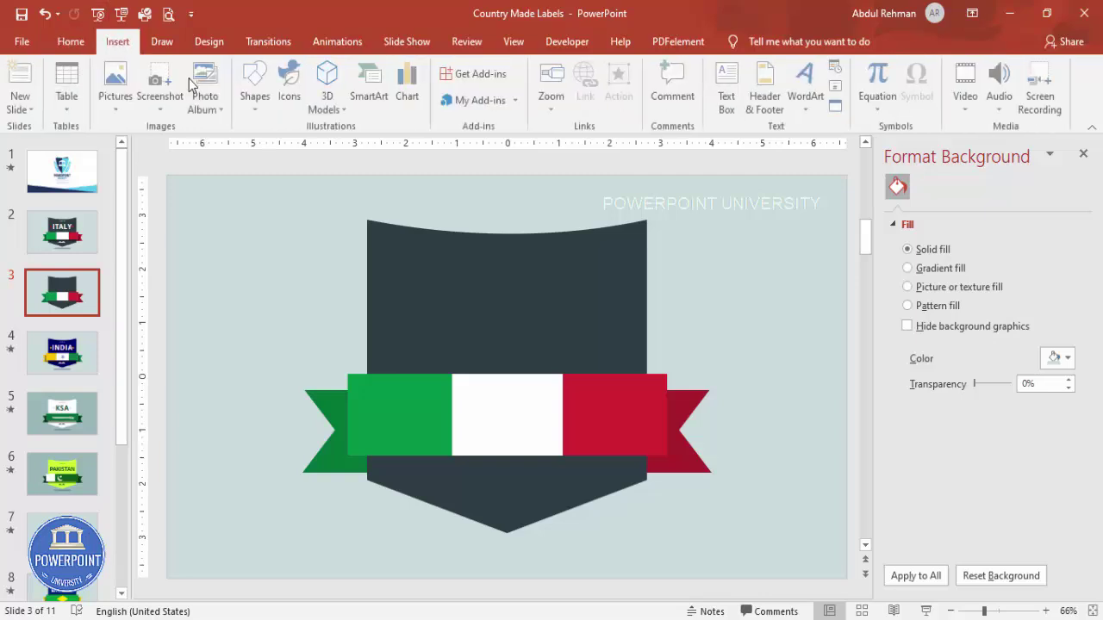
click(252, 97)
click(250, 228)
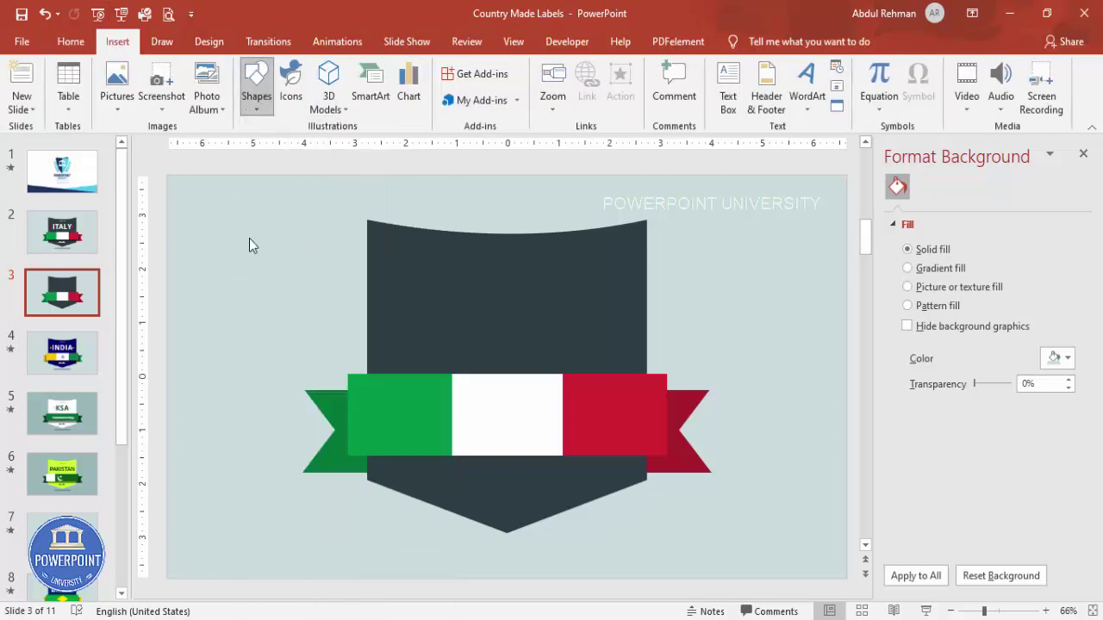
drag(348, 400, 667, 473)
click(423, 86)
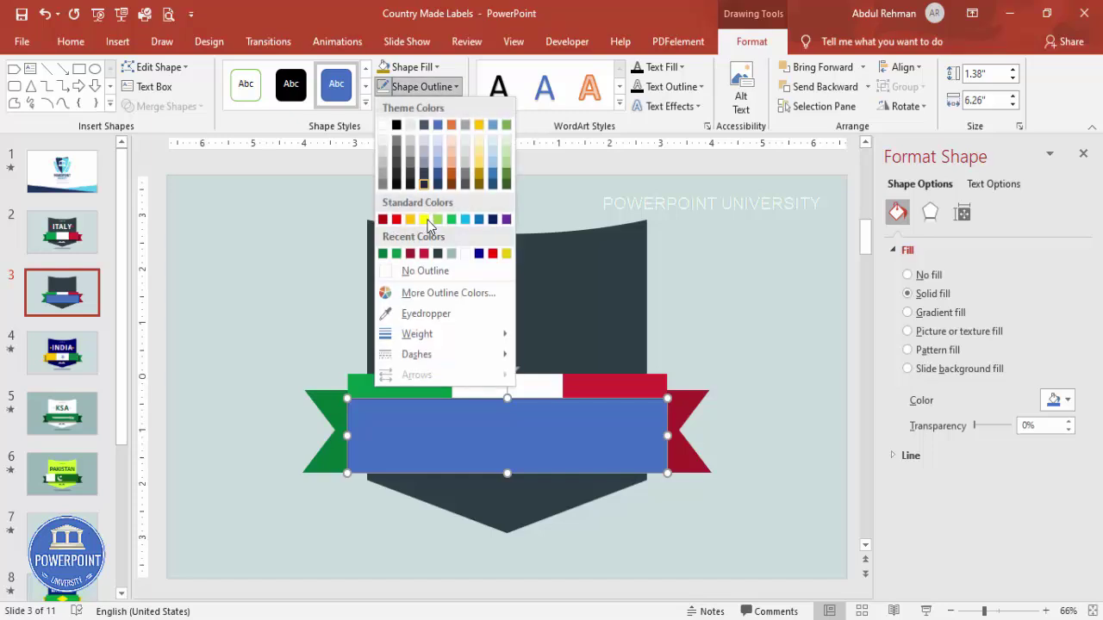
click(430, 272)
click(420, 70)
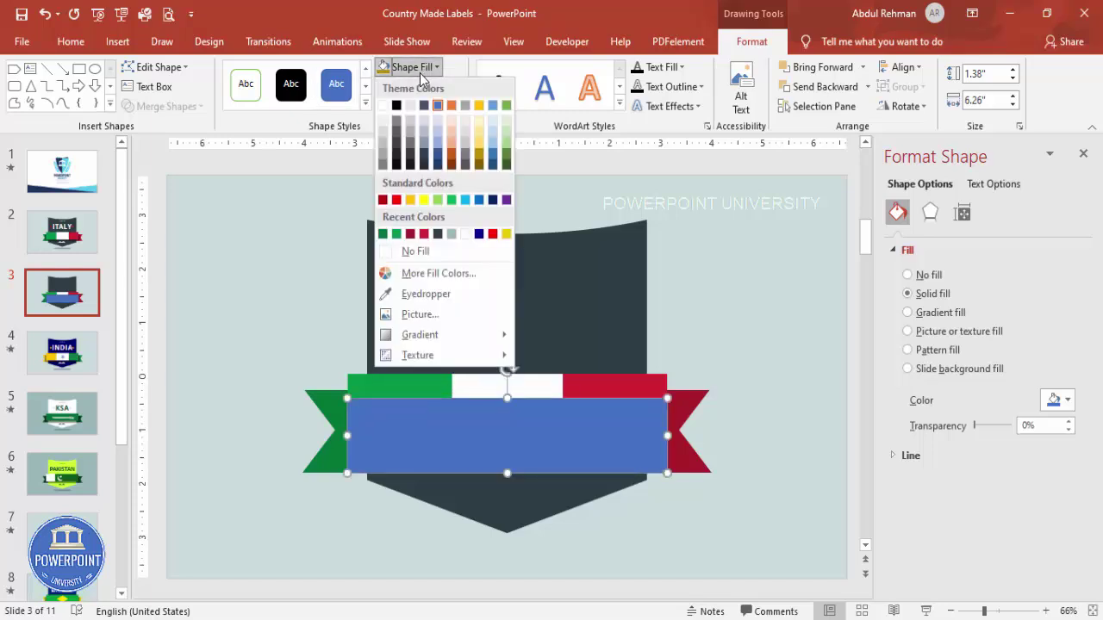
click(396, 105)
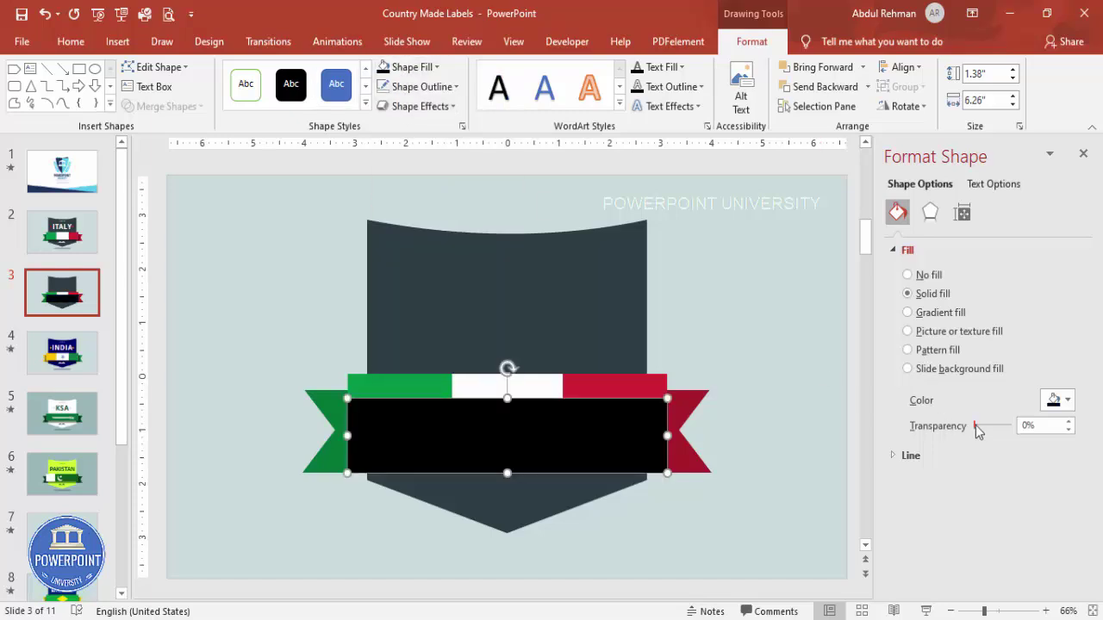
drag(974, 430, 1001, 431)
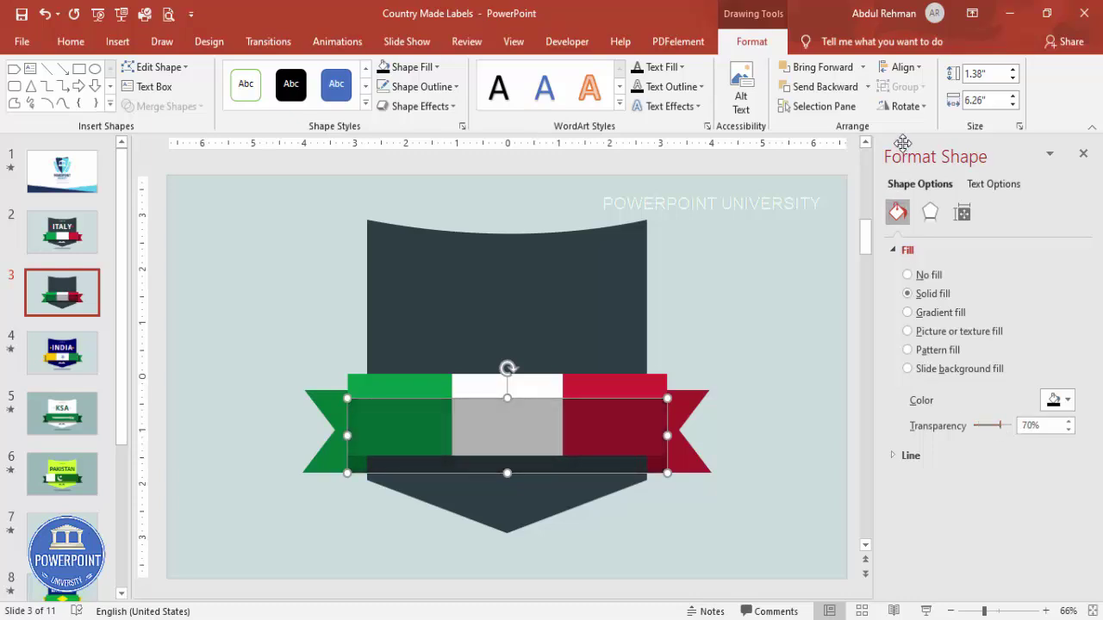
Step: Send the rectangle behind all three flag bands and trim it to the shield's width
click(825, 87)
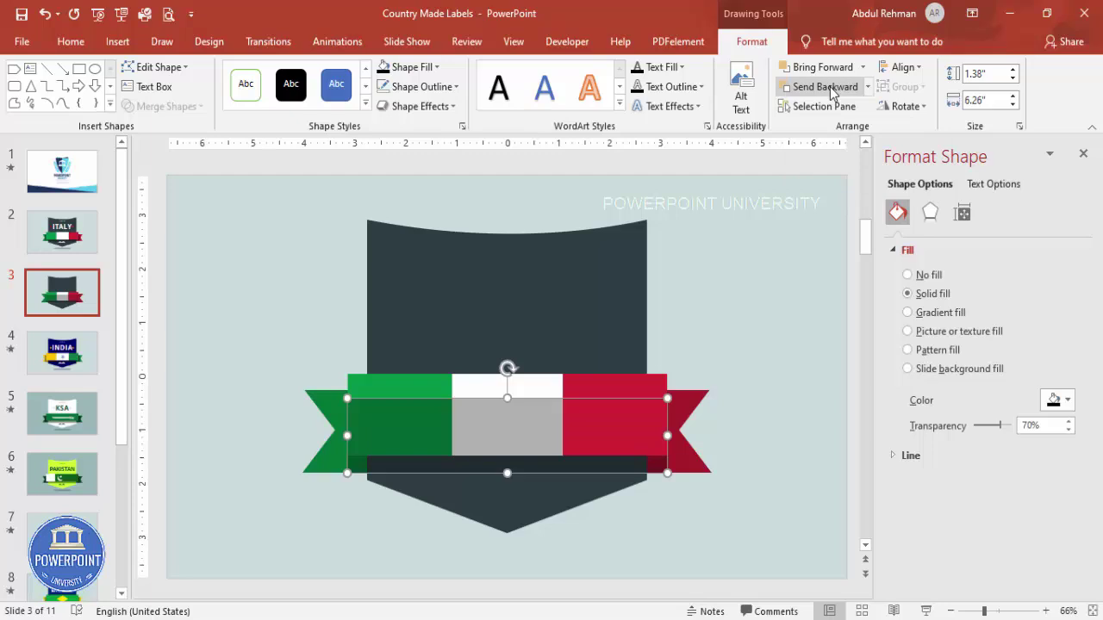
click(830, 89)
click(830, 88)
click(737, 297)
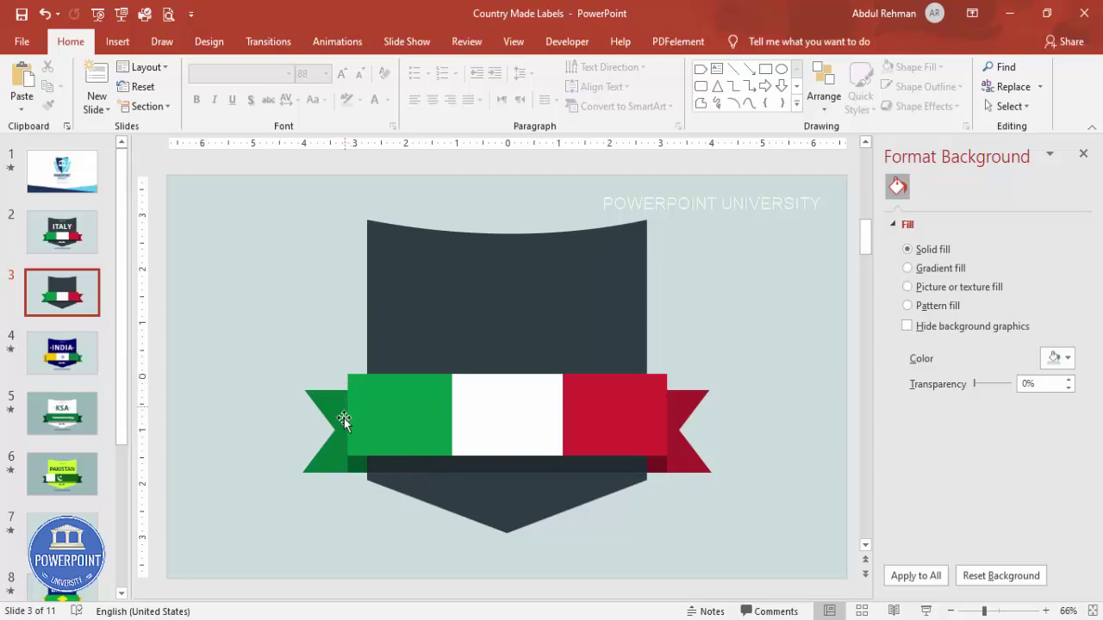
click(366, 472)
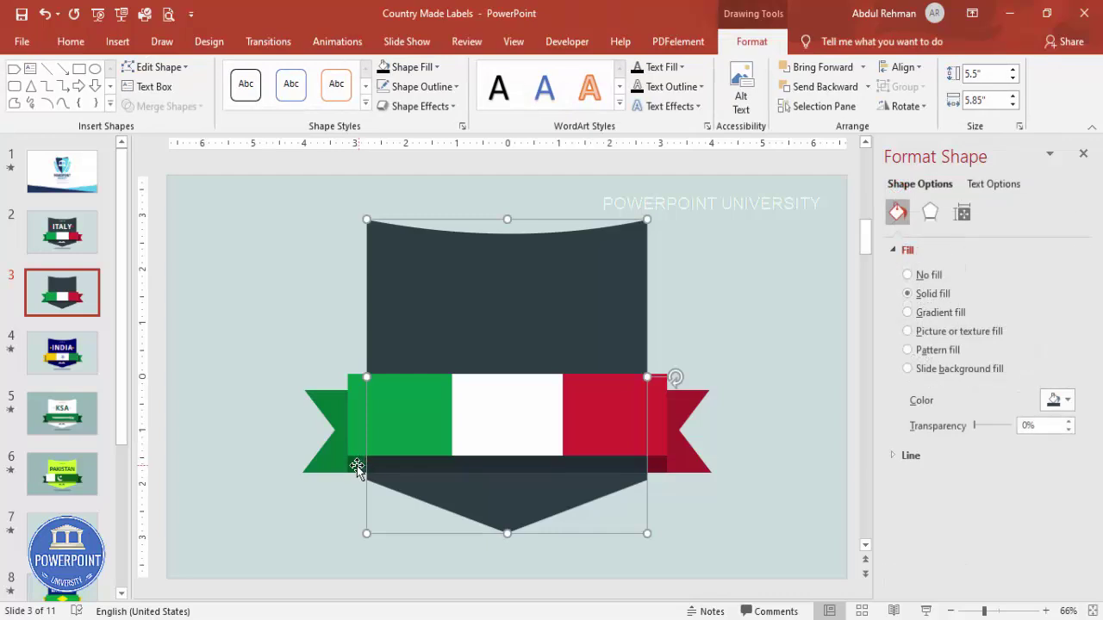
click(367, 470)
drag(347, 433, 366, 435)
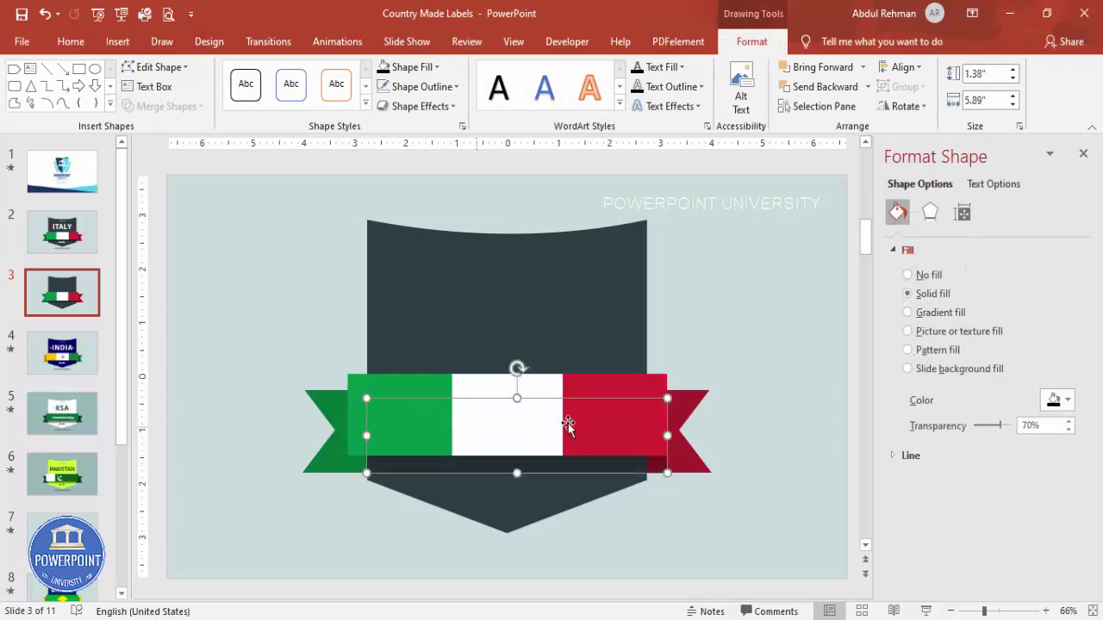
drag(666, 436, 647, 436)
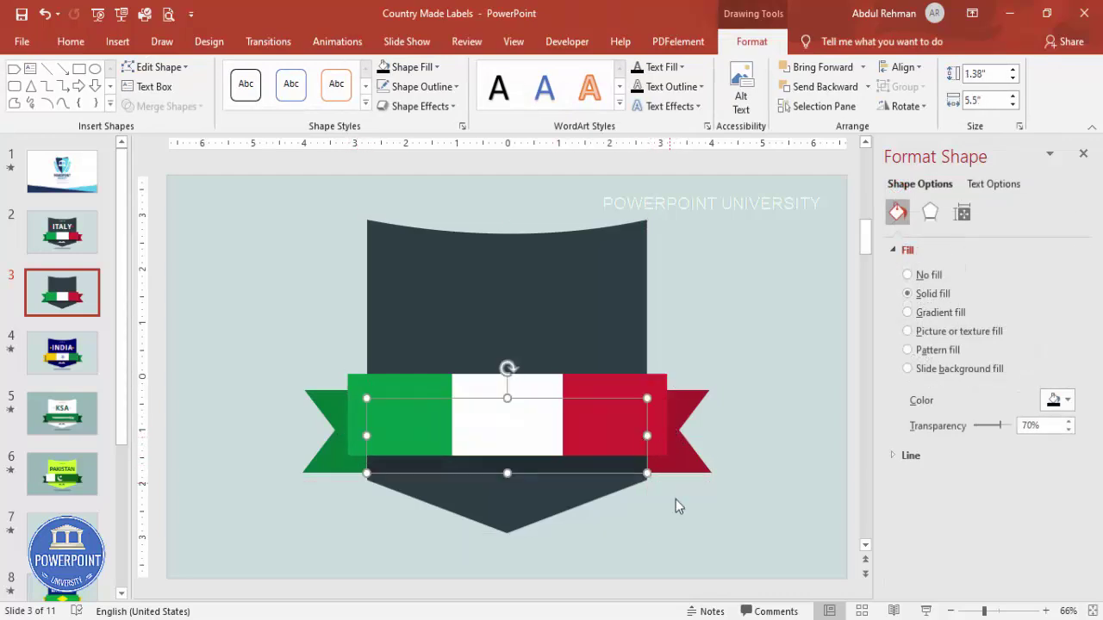
click(602, 529)
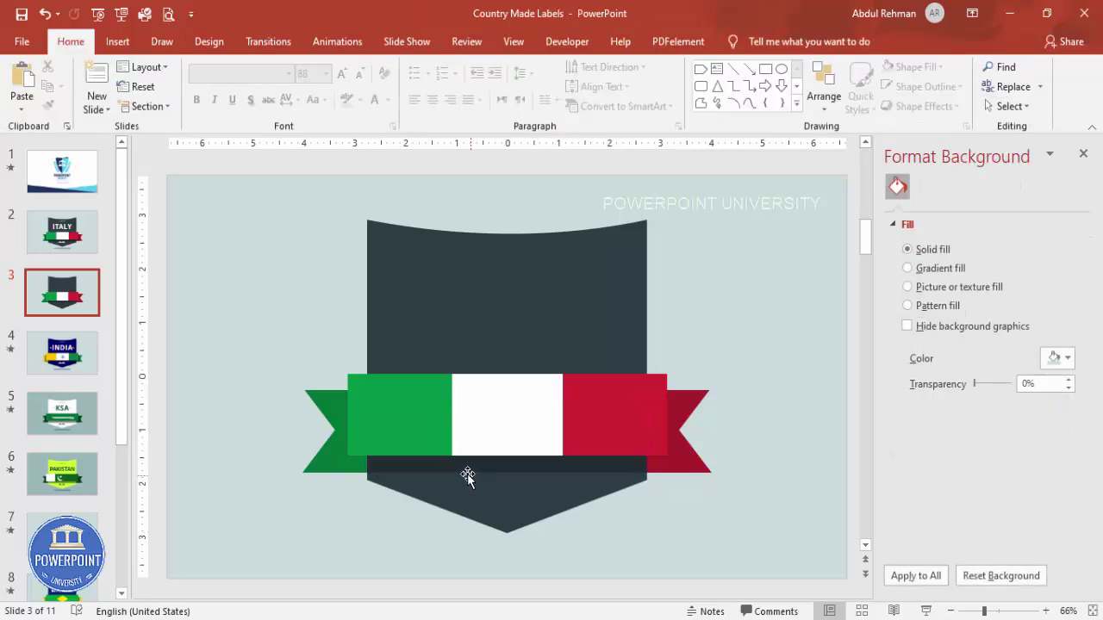
Step: Move the rectangle to the ribbon's left end and shrink it to a 0.74" strip
click(473, 472)
drag(526, 467, 366, 372)
drag(488, 341, 357, 408)
Step: Tuck the shadow strip behind the green band and place a matching strip behind the red band
drag(360, 448, 360, 457)
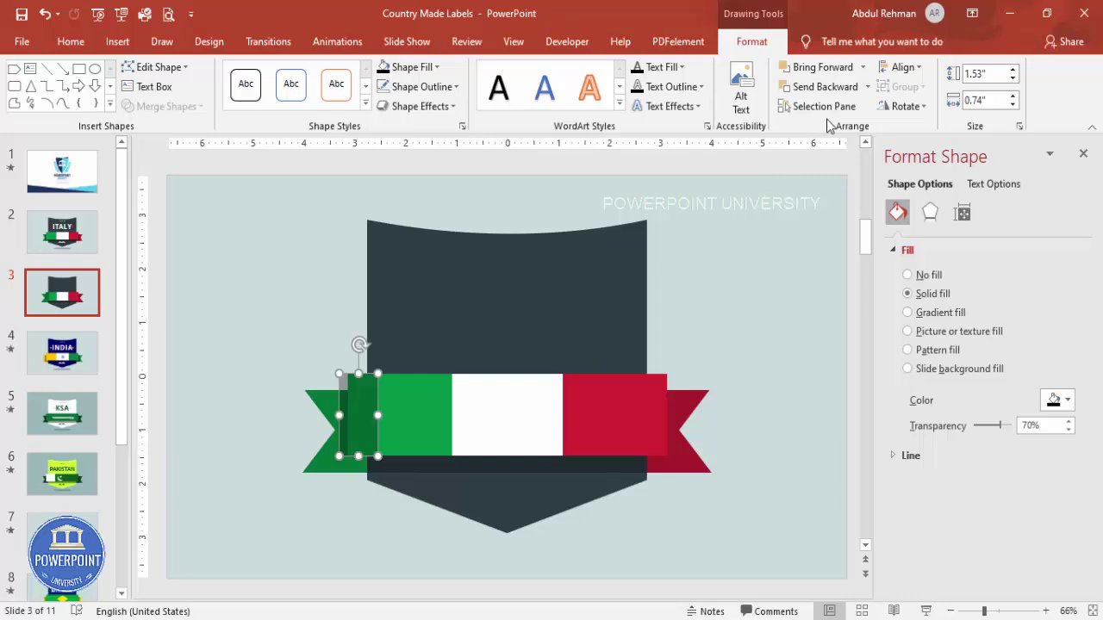
click(834, 87)
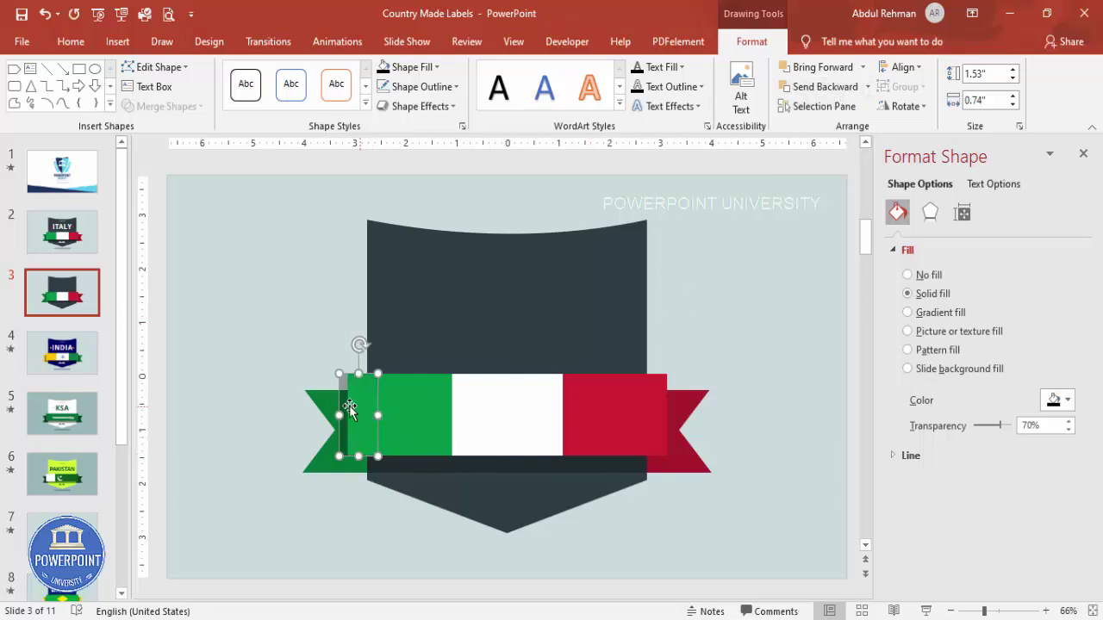
drag(355, 401, 647, 404)
click(694, 376)
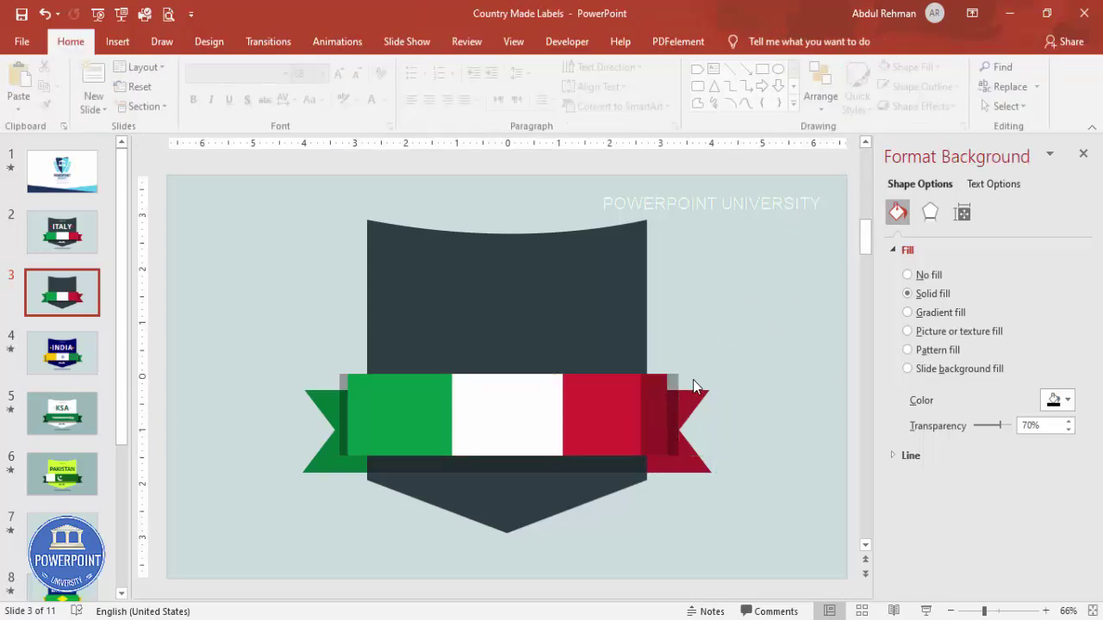
click(674, 376)
click(825, 87)
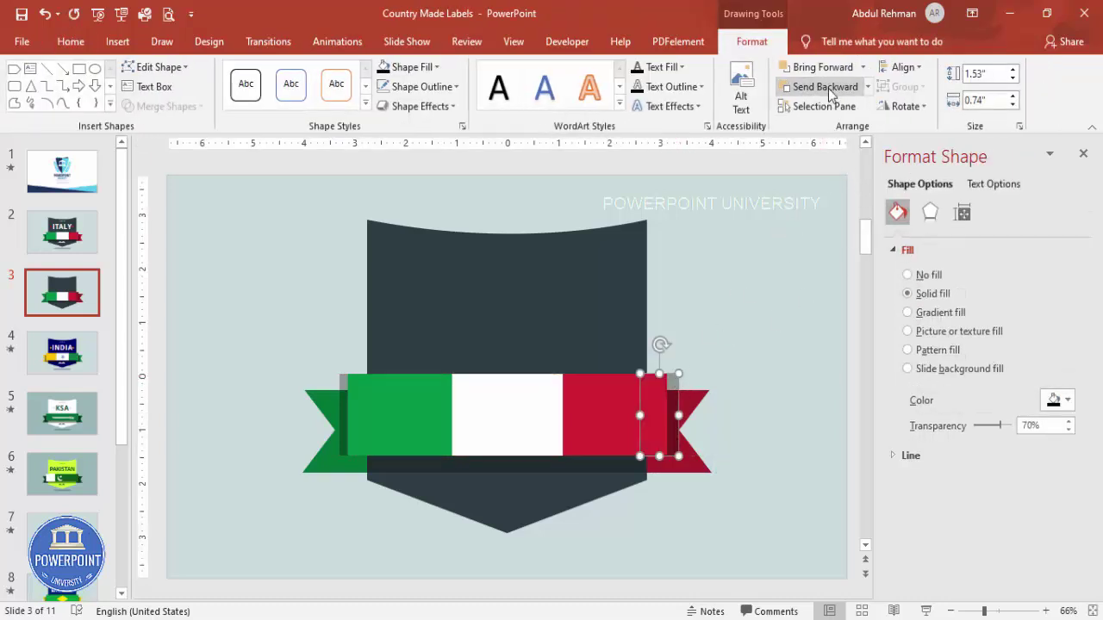
click(722, 374)
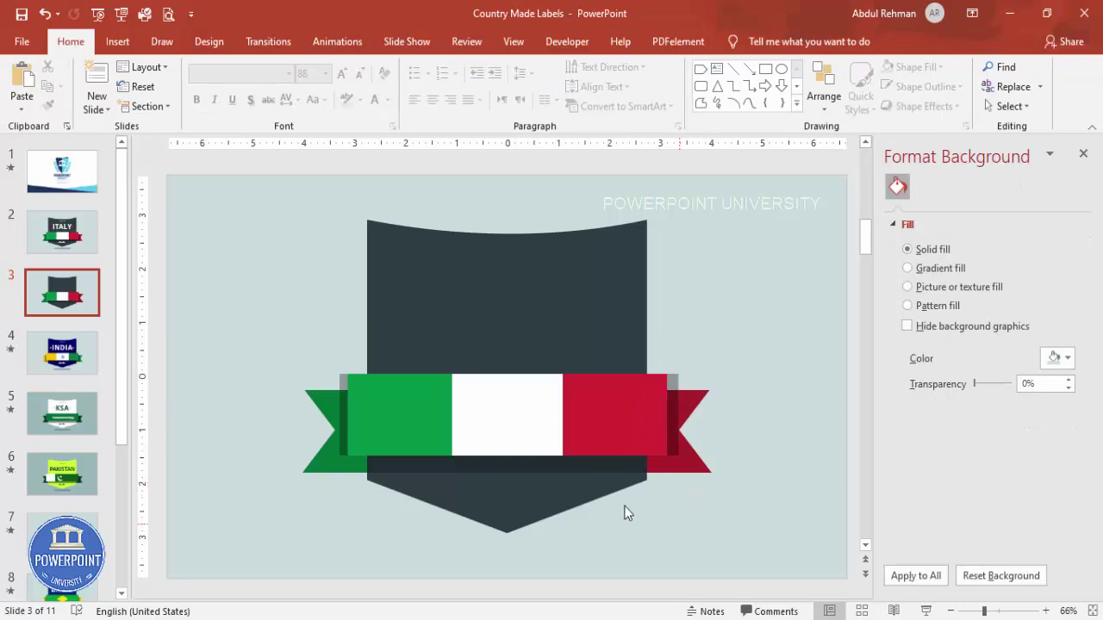
Step: Adjust the right fold's height and nudge the left shadow strip into place
click(674, 397)
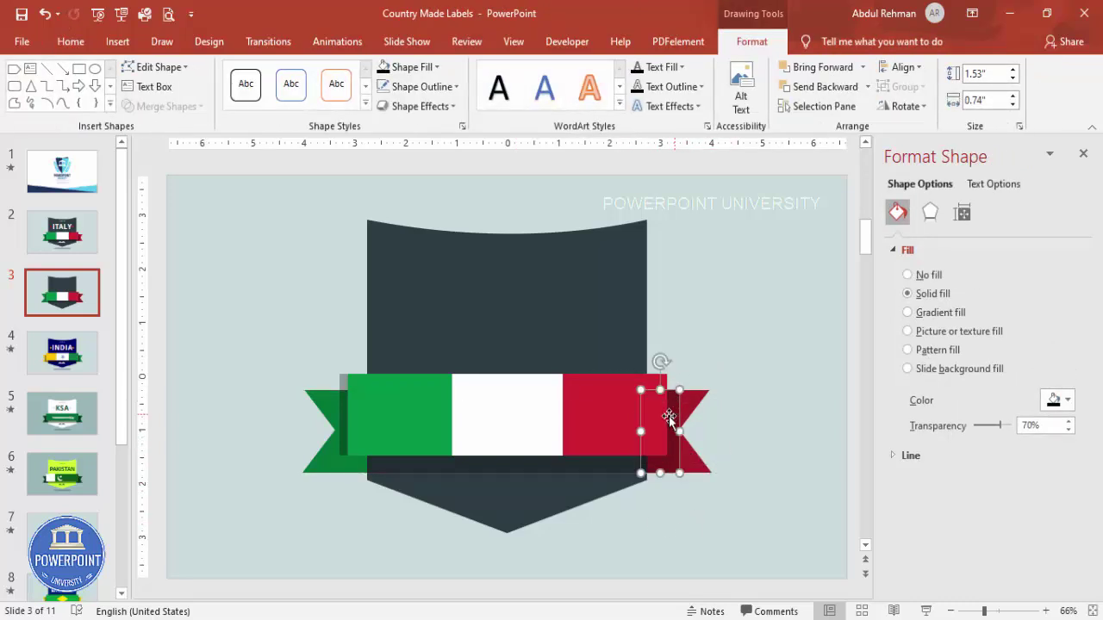
drag(660, 473, 658, 466)
click(327, 451)
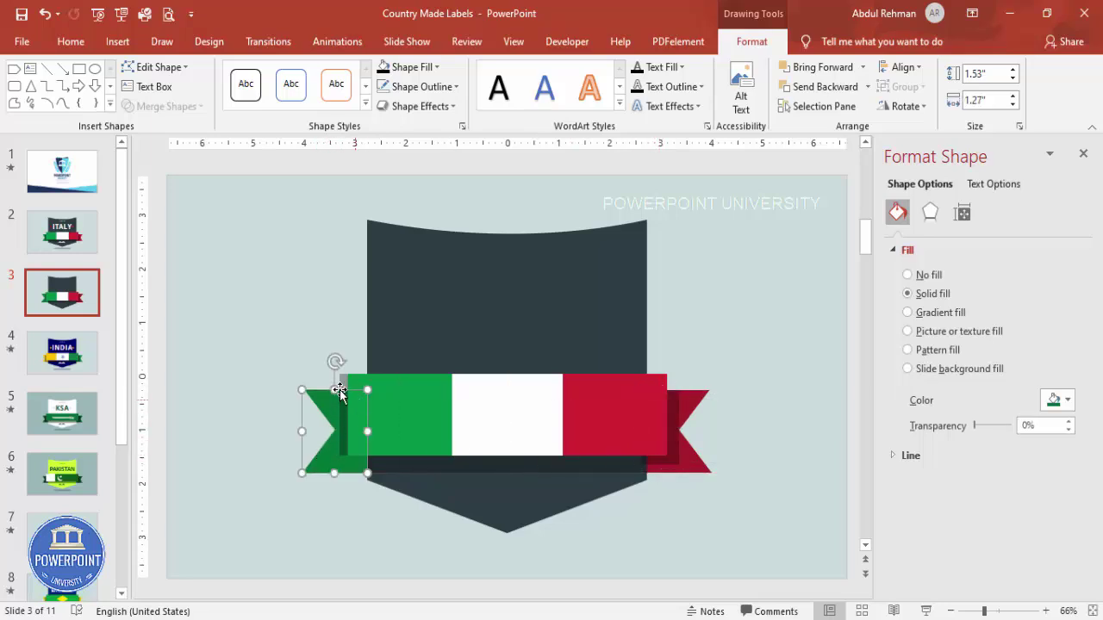
click(342, 398)
key(ctrl+Down)
key(ctrl+Down)
key(ctrl+Down)
key(ctrl+Down)
key(ctrl+Down)
key(ctrl+Down)
key(ctrl+Down)
key(ctrl+Down)
key(ctrl+Down)
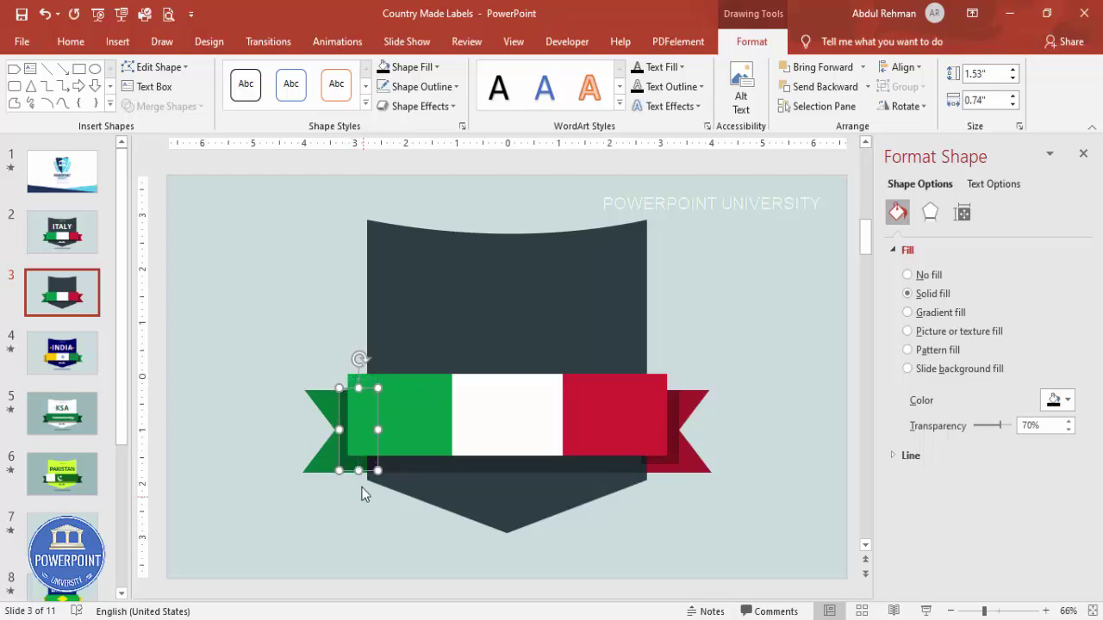
drag(361, 470, 359, 467)
click(723, 517)
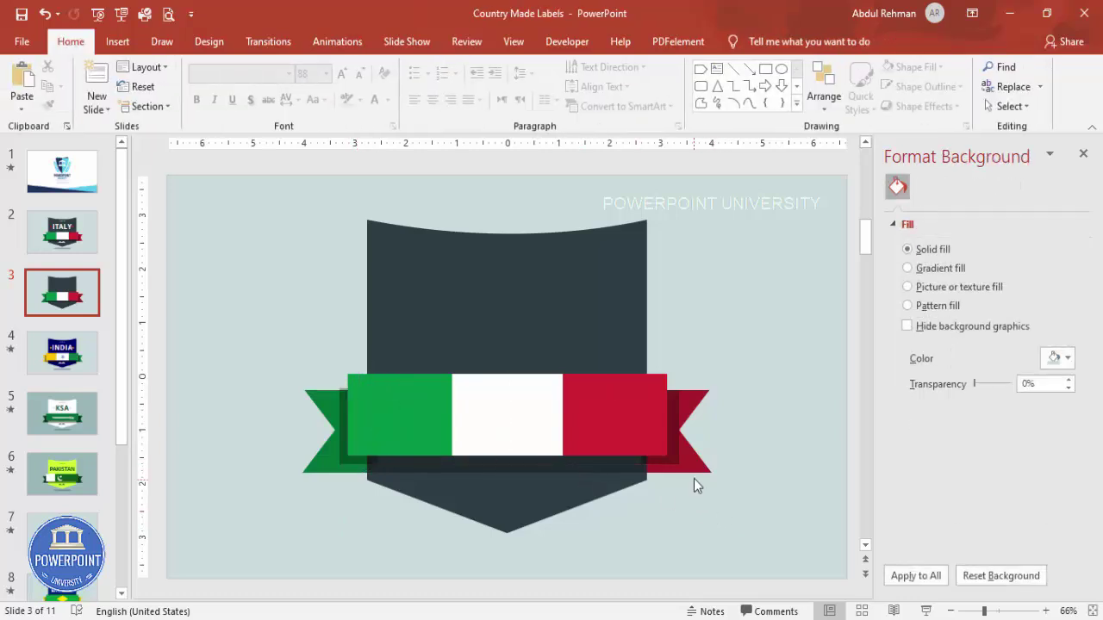
Step: Narrow both shadow strips, the left one to 0.53"
click(343, 465)
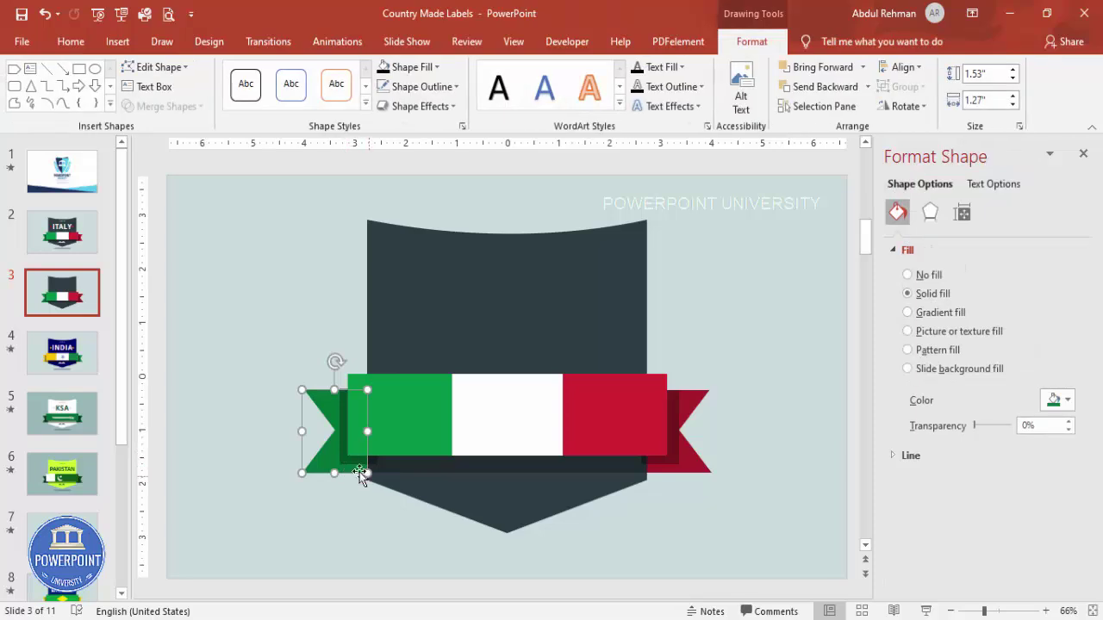
click(373, 431)
drag(377, 427, 367, 426)
click(666, 461)
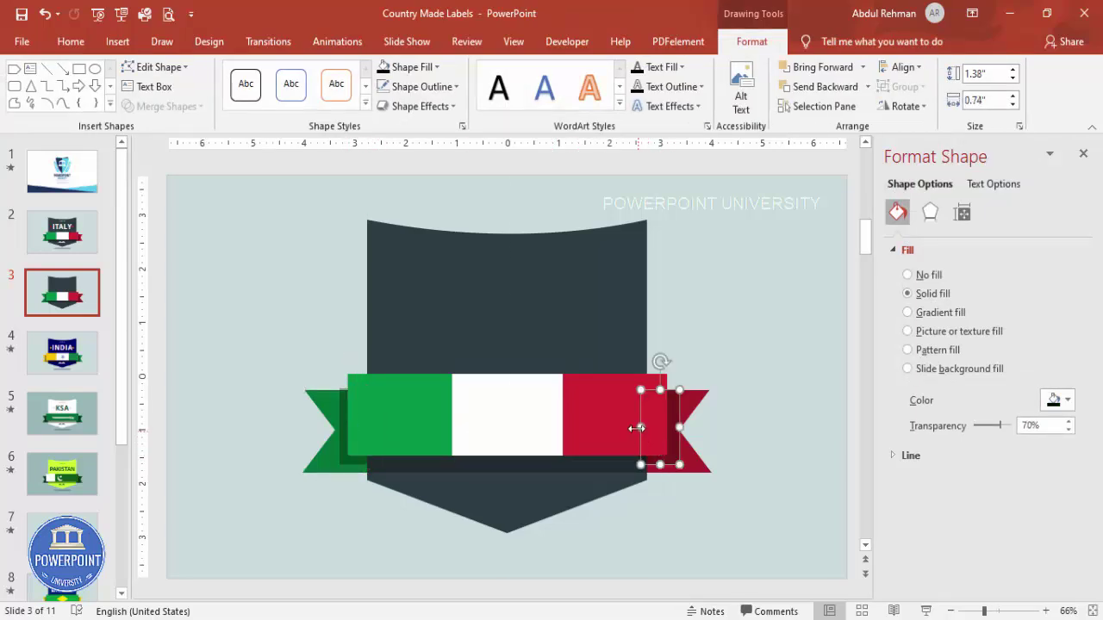
drag(639, 427, 651, 427)
click(697, 474)
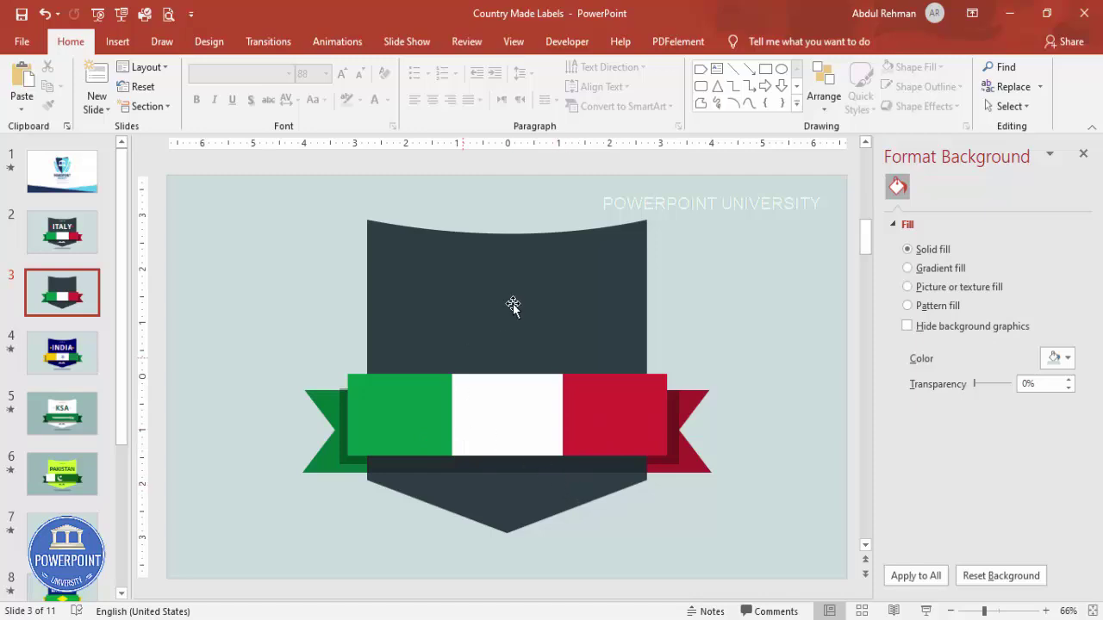
Step: Add an ITALY text box on the upper shield in white, bold, centred Open Sans
click(117, 41)
click(728, 95)
drag(413, 282, 608, 324)
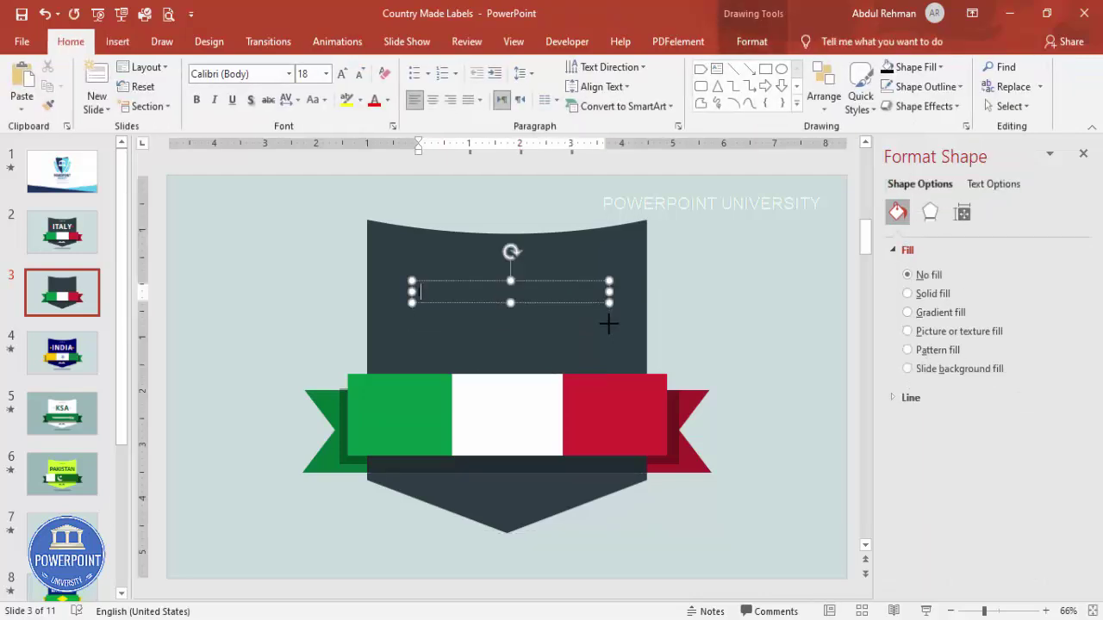
click(483, 281)
click(388, 101)
click(380, 141)
click(274, 74)
text(Open Sans)
key(Return)
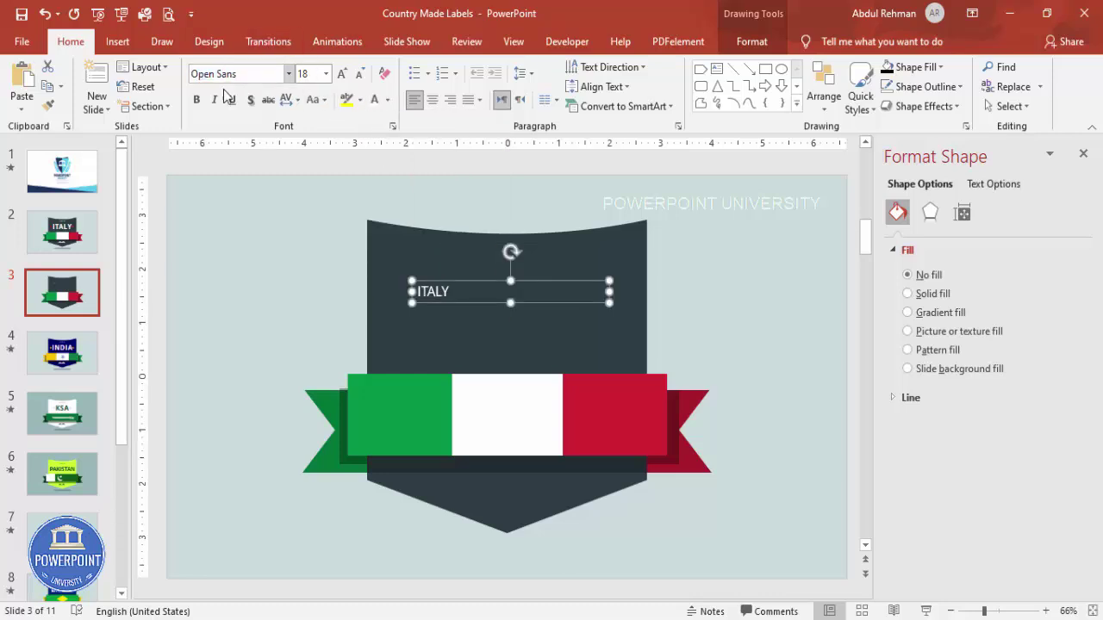
click(196, 99)
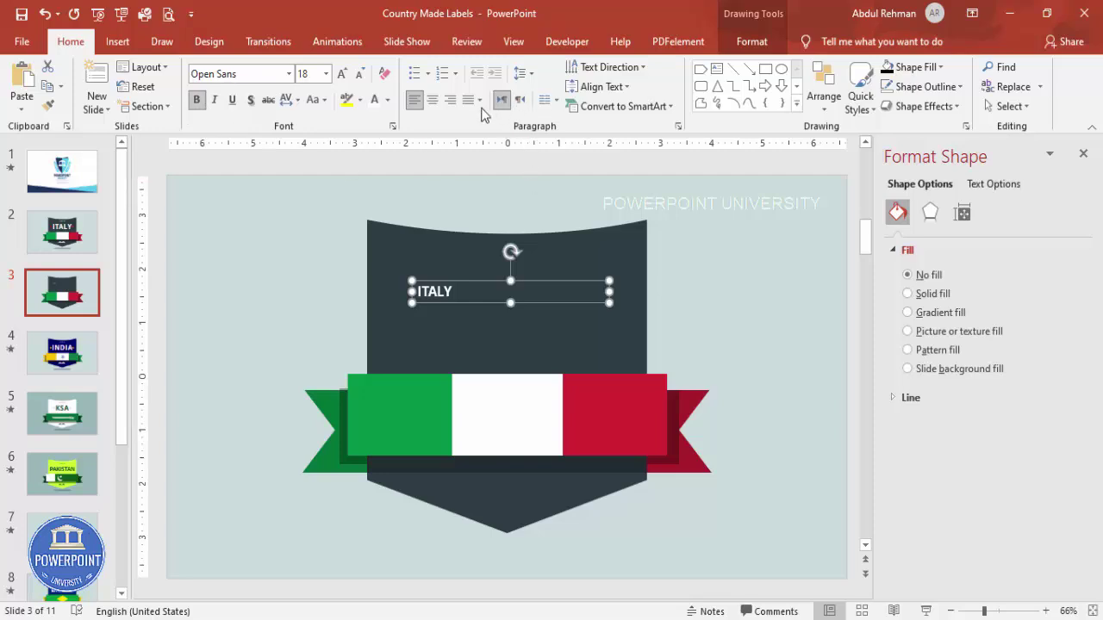
click(433, 100)
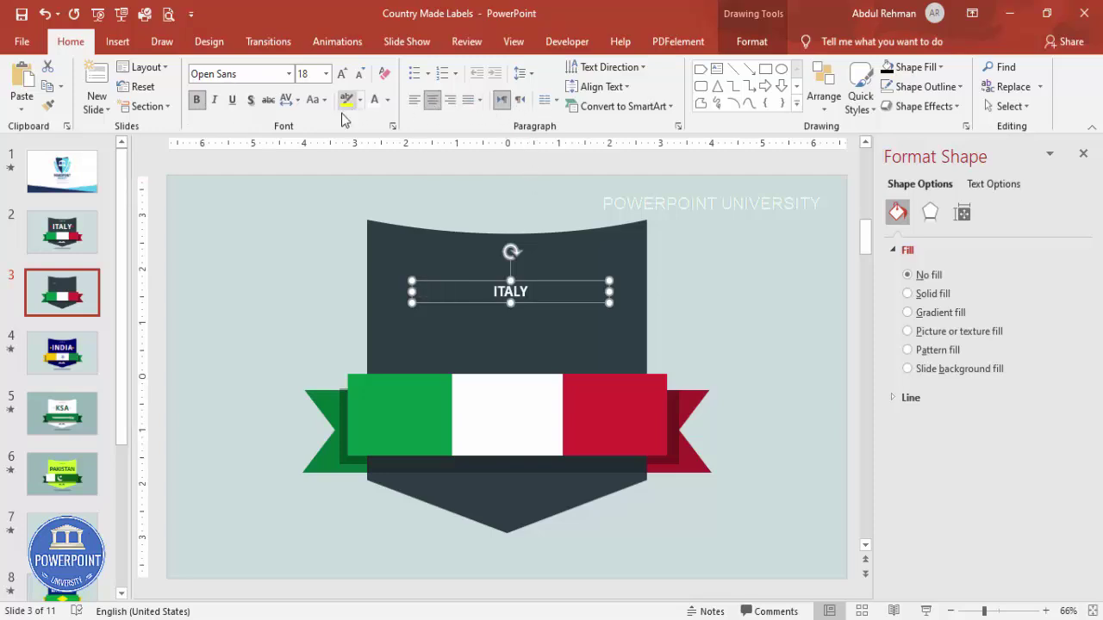
Step: Give ITALY very loose letter spacing and enlarge it to 80 pt
click(292, 101)
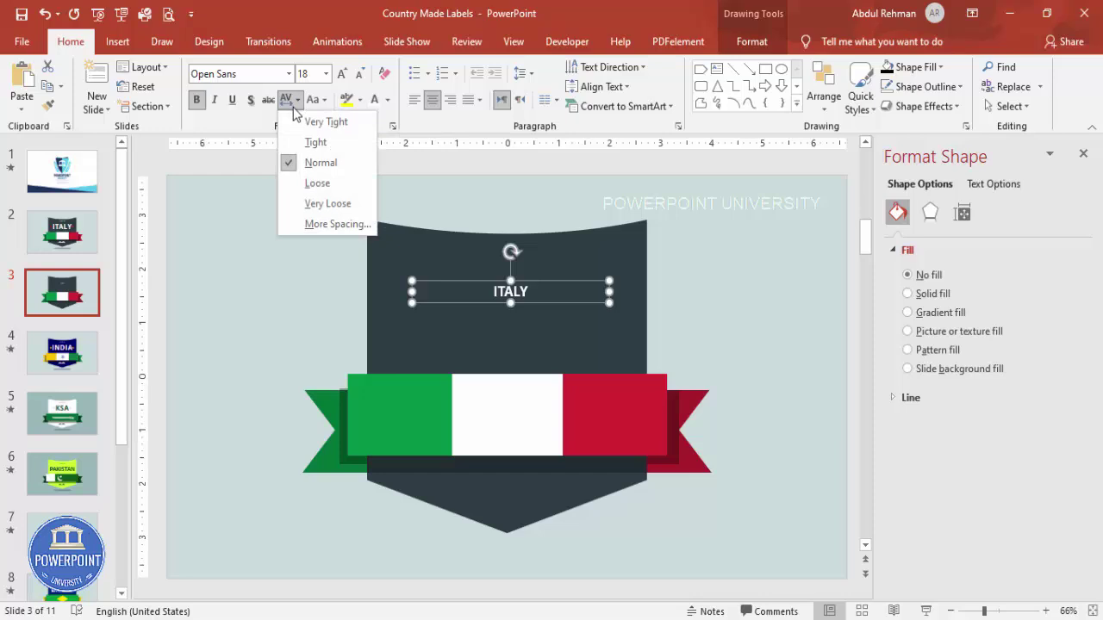
click(334, 205)
click(342, 74)
click(342, 74)
click(342, 74)
click(342, 74)
click(343, 74)
click(344, 74)
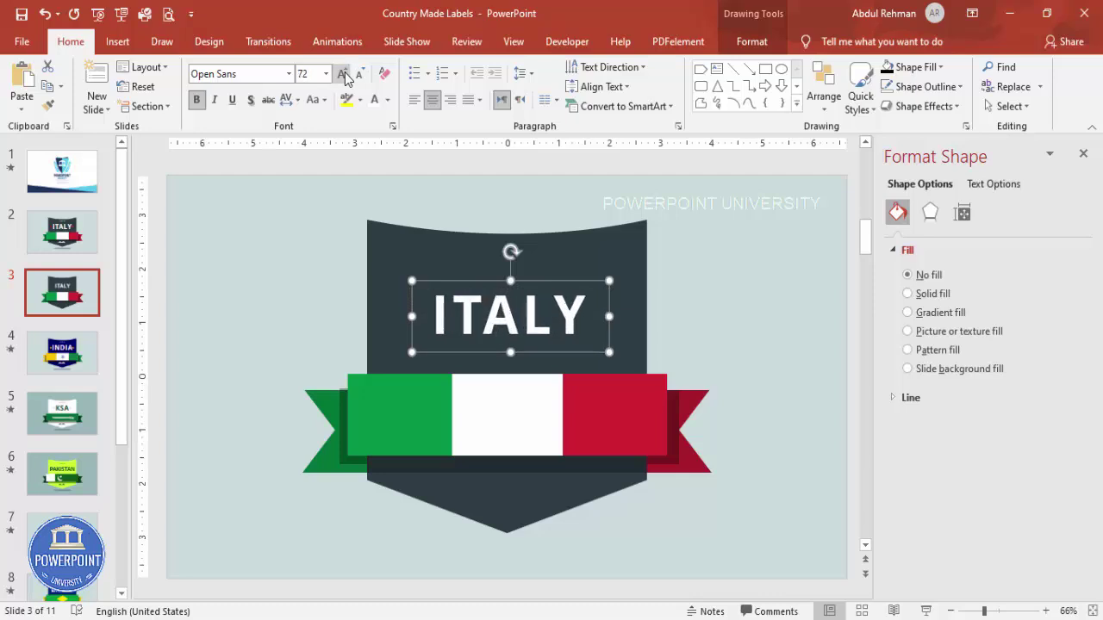
click(344, 74)
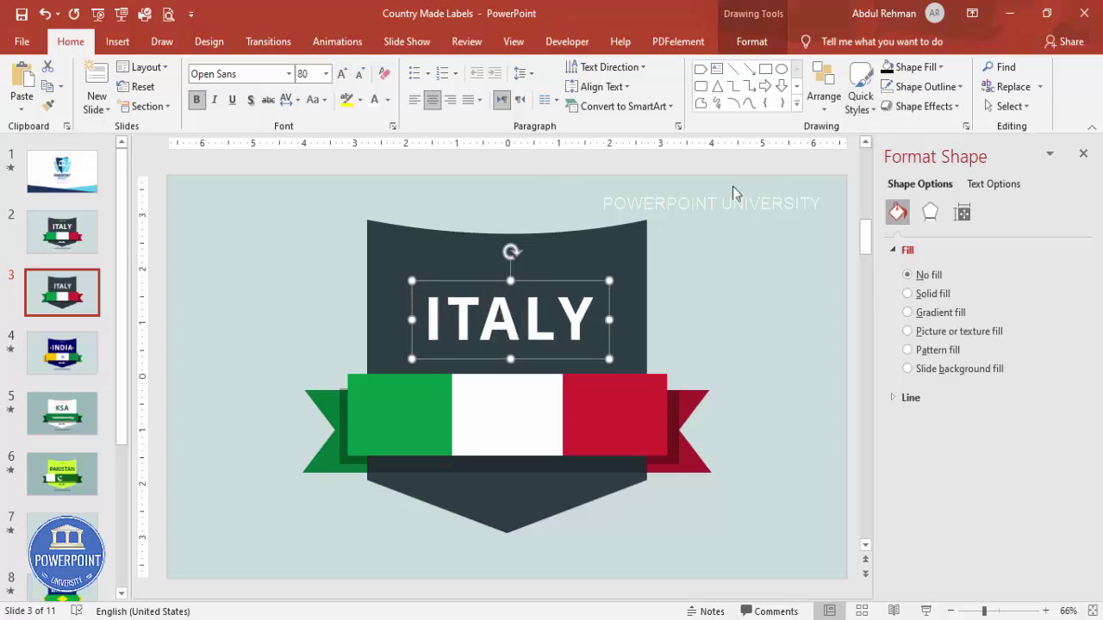
Step: Release the ITALY title and begin inserting a new text box
click(724, 262)
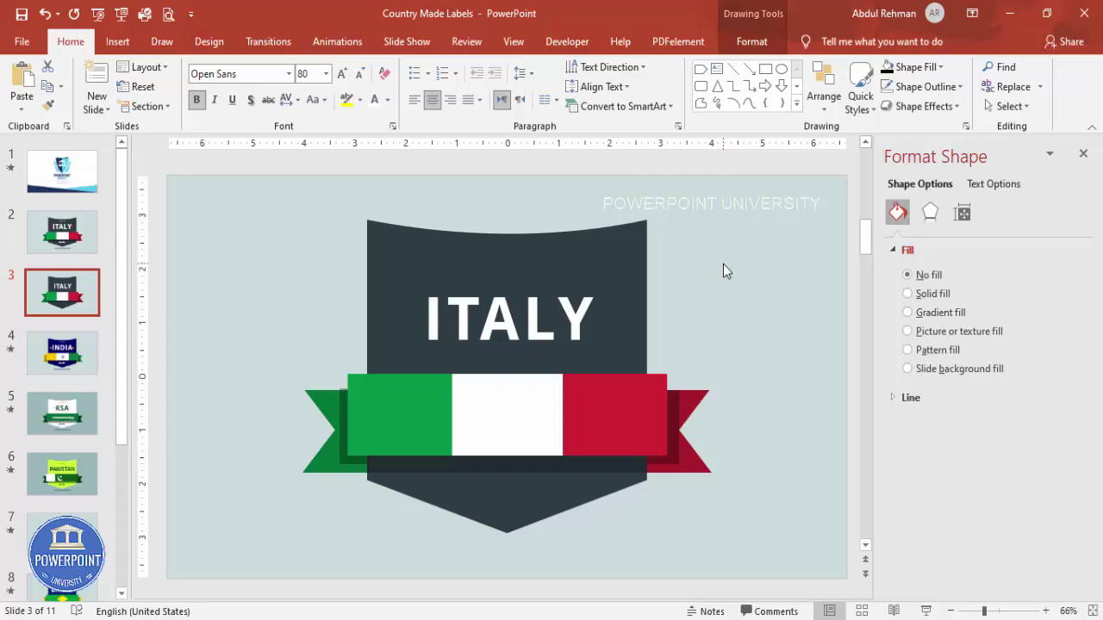
click(511, 294)
click(296, 216)
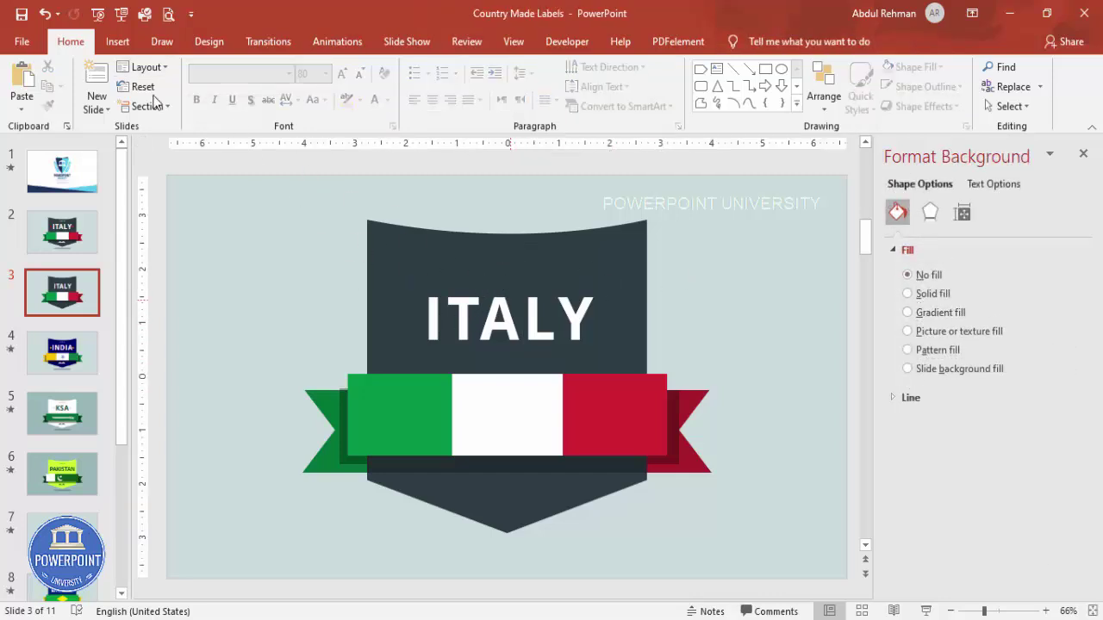
click(118, 41)
click(728, 87)
Step: Type a 'MADIE IN' caption above ITALY in white, centred Open Sans
mouse_move(465, 259)
mouse_down()
mouse_move(538, 269)
mouse_move(568, 255)
mouse_up()
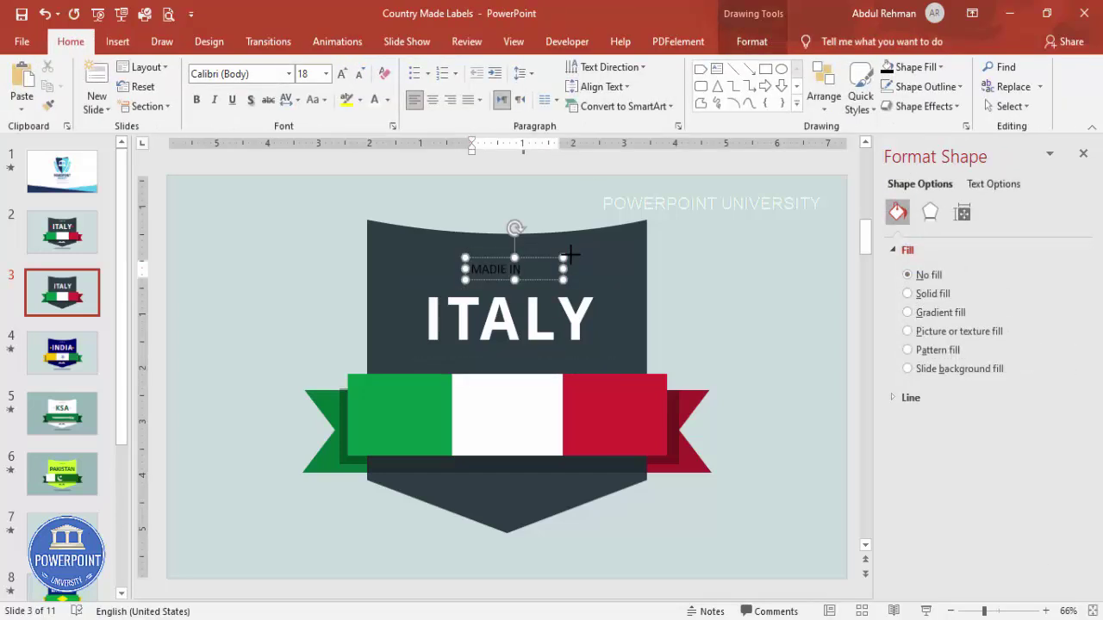
click(536, 257)
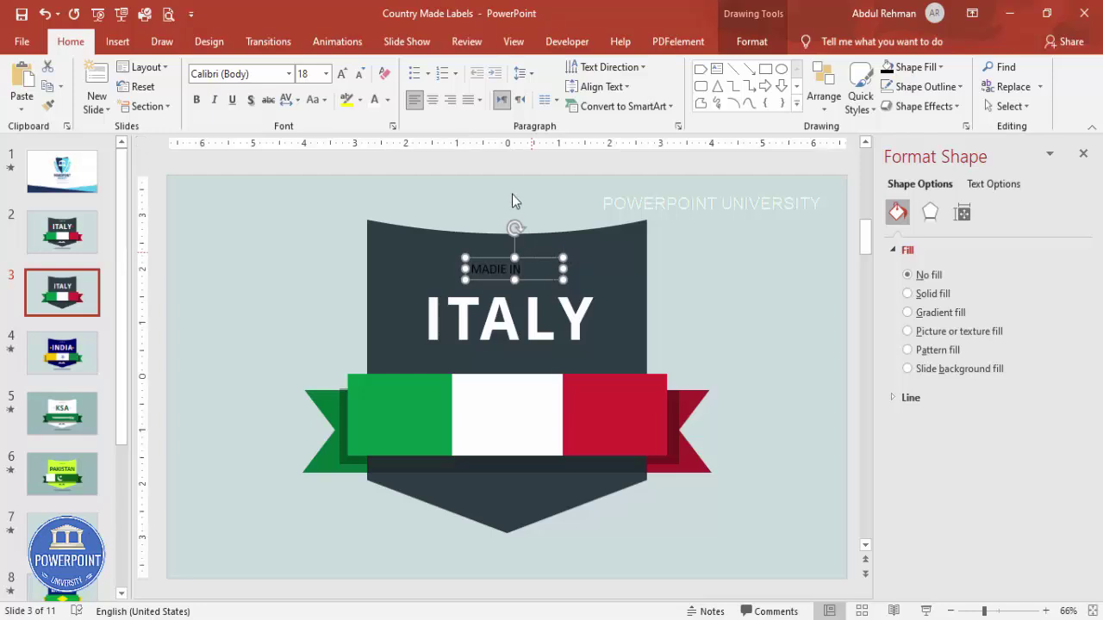
click(374, 100)
click(430, 100)
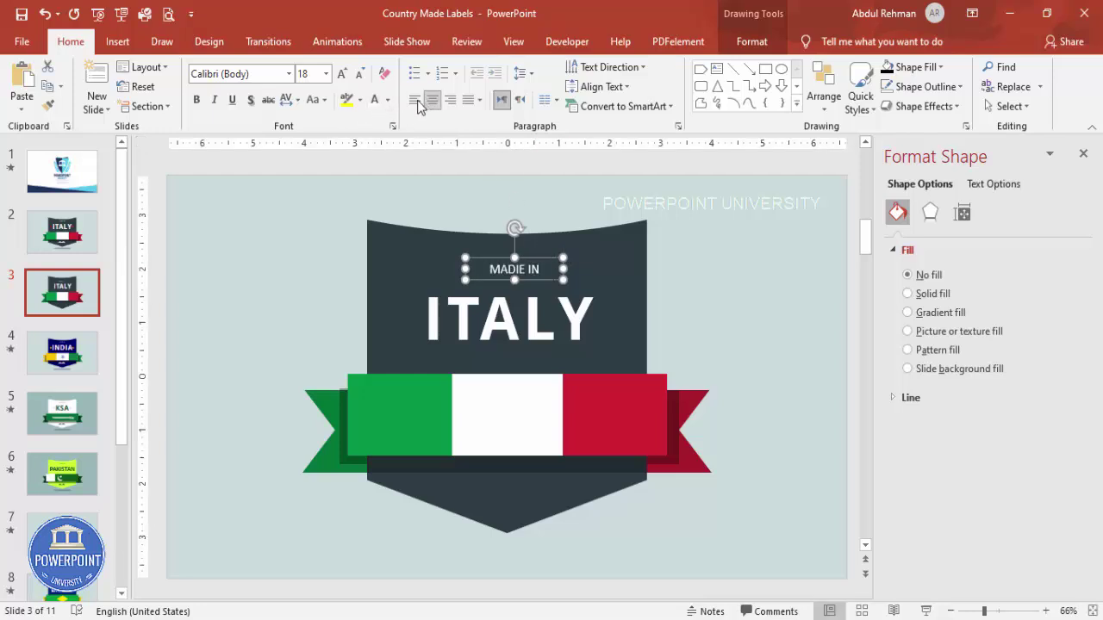
click(265, 76)
text(open)
key(Return)
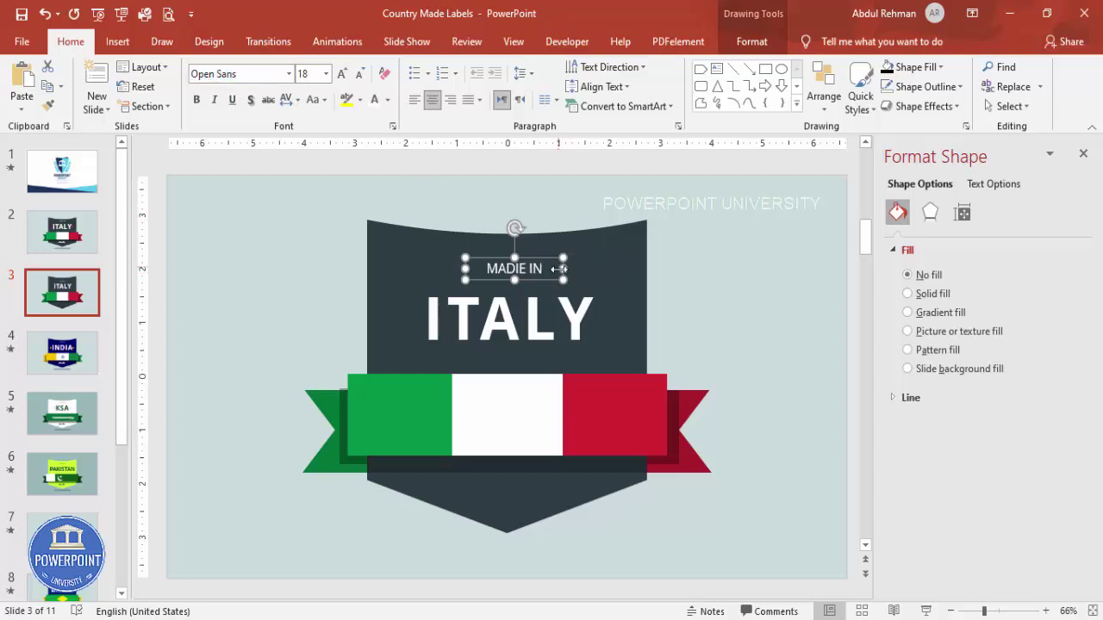
Step: Align the MADIE IN caption horizontally centred over the ITALY title
shift+click(531, 320)
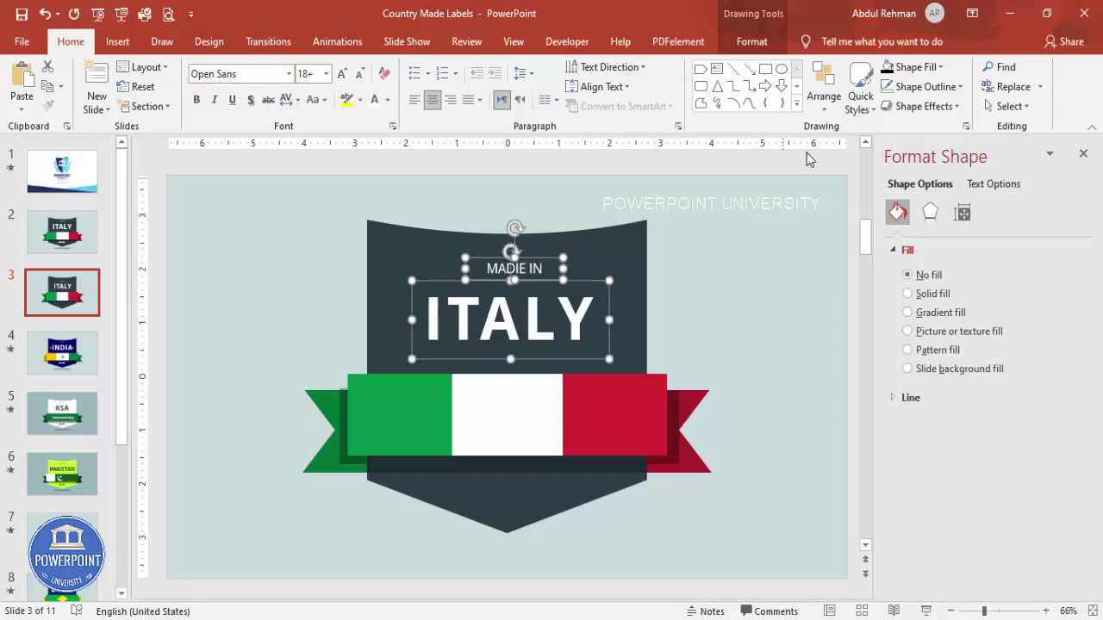
click(752, 41)
click(894, 68)
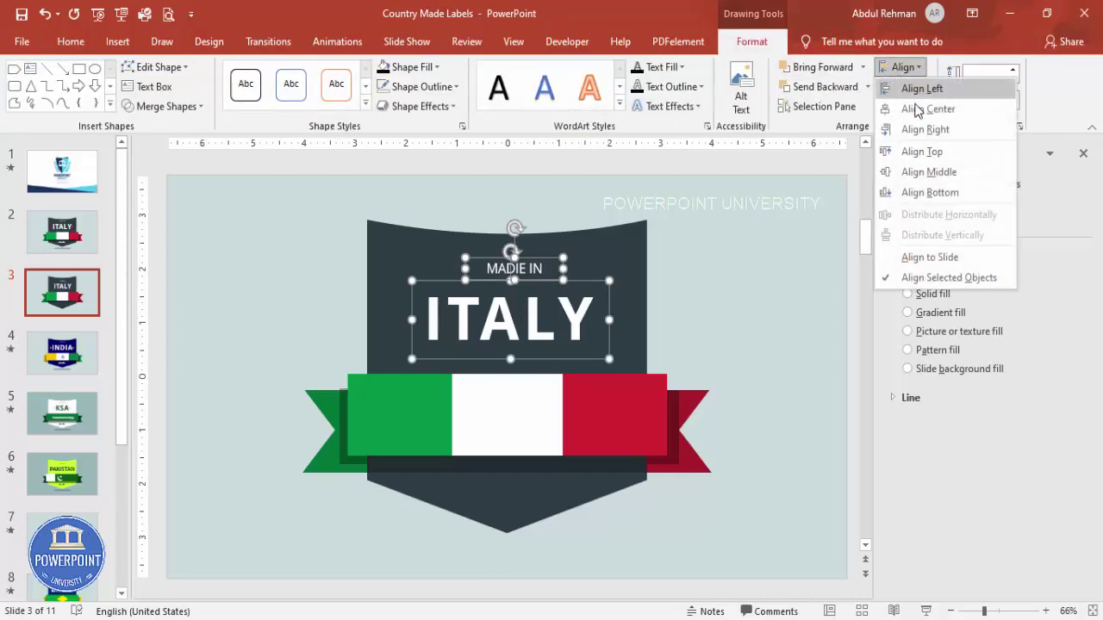
click(917, 107)
click(761, 232)
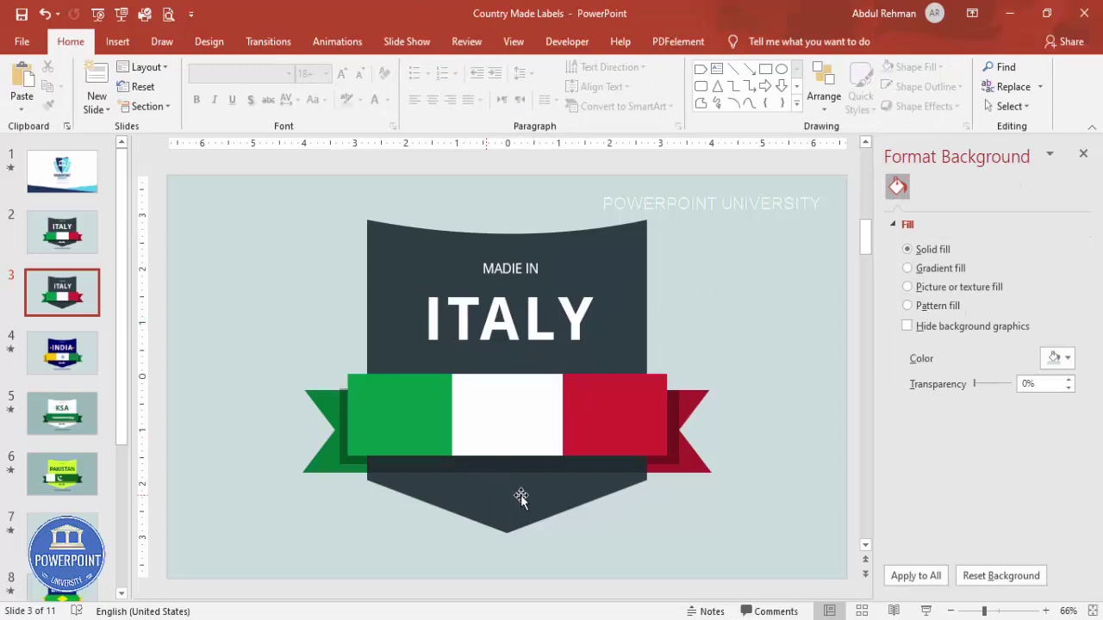
click(118, 42)
click(249, 109)
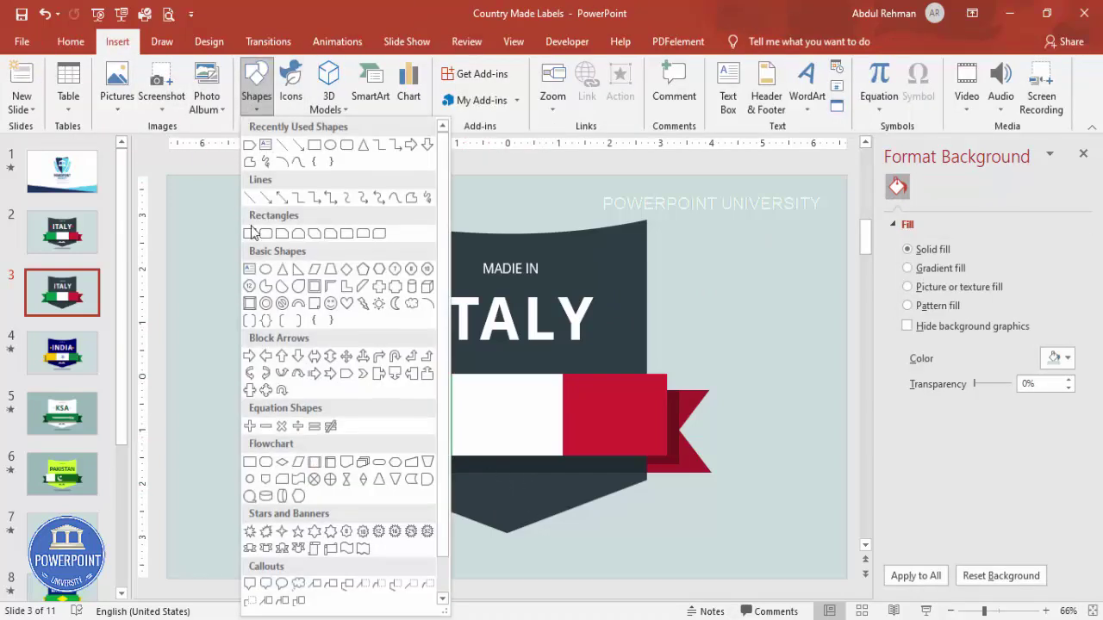
Step: Draw a small red star with no outline left of ITALY
click(296, 534)
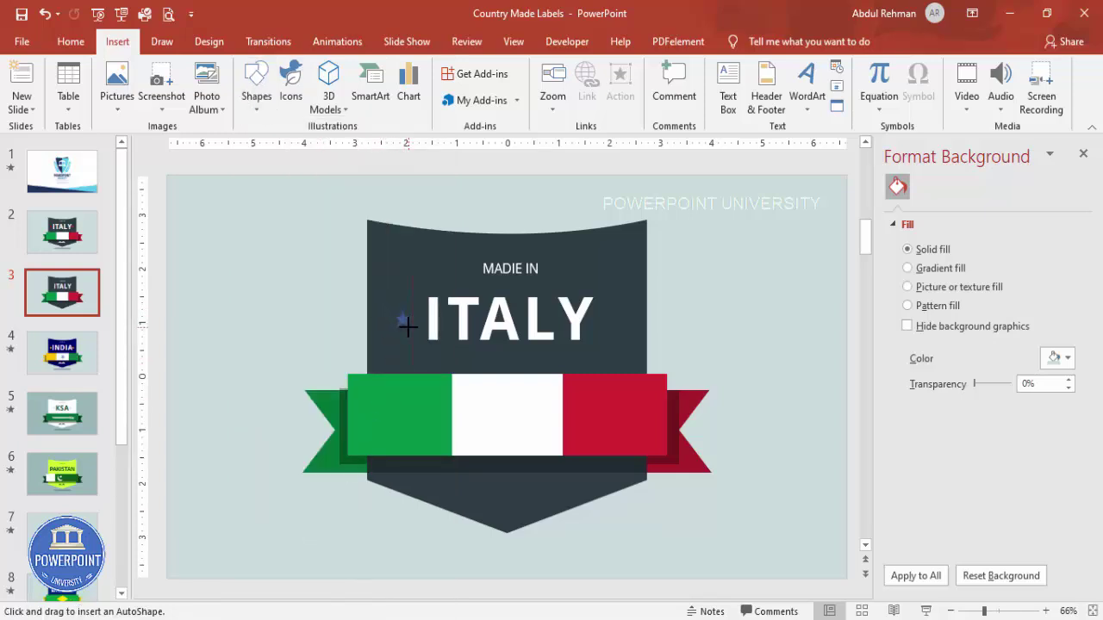
drag(390, 306, 416, 333)
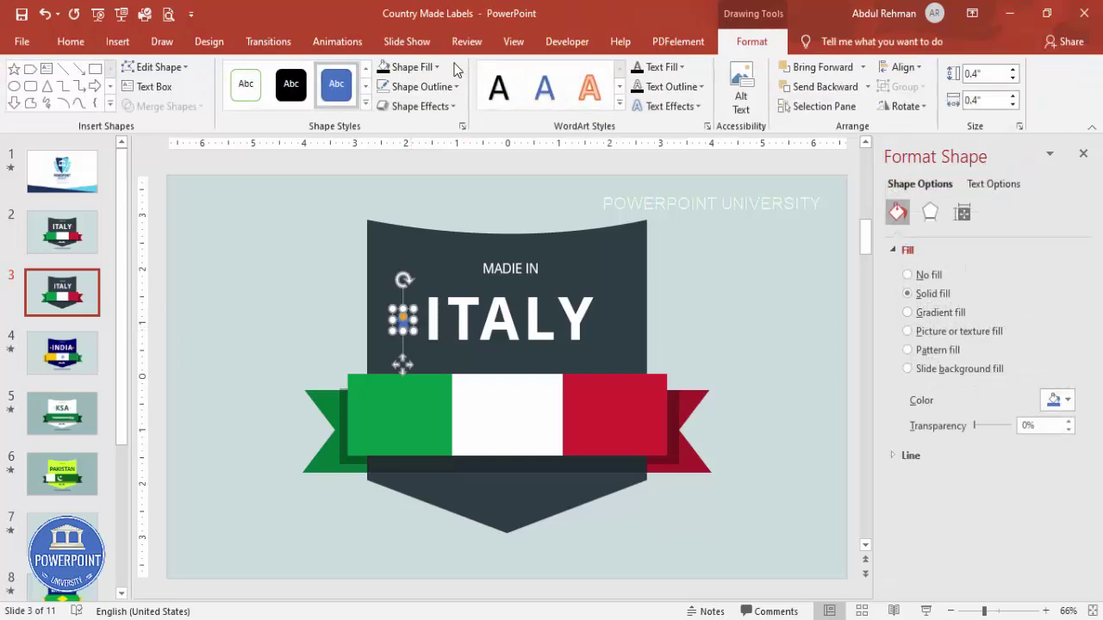
click(423, 69)
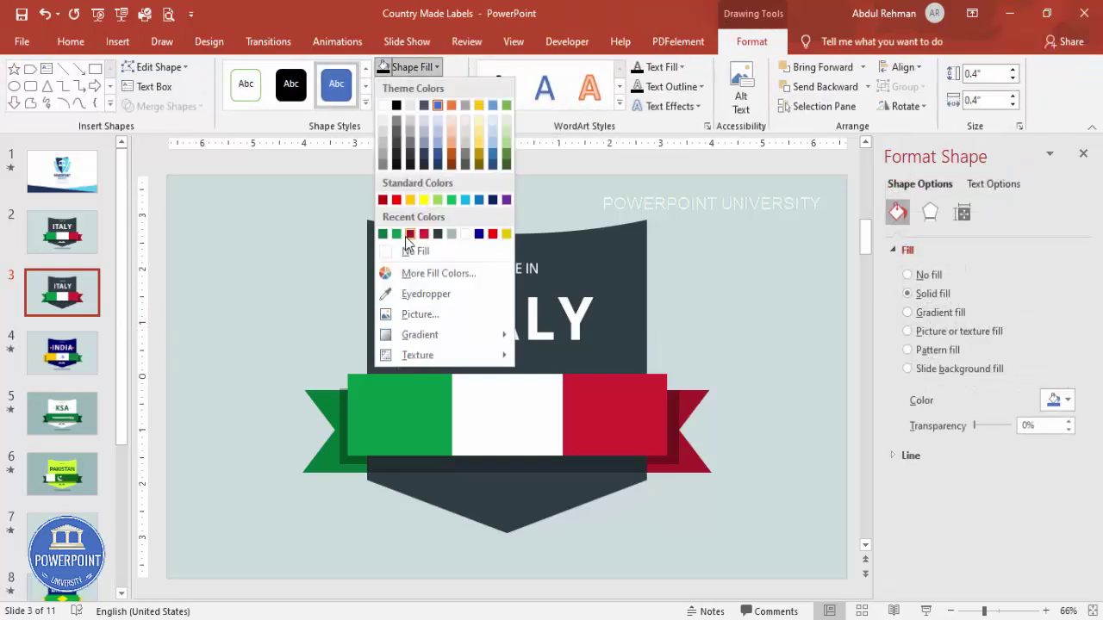
click(423, 235)
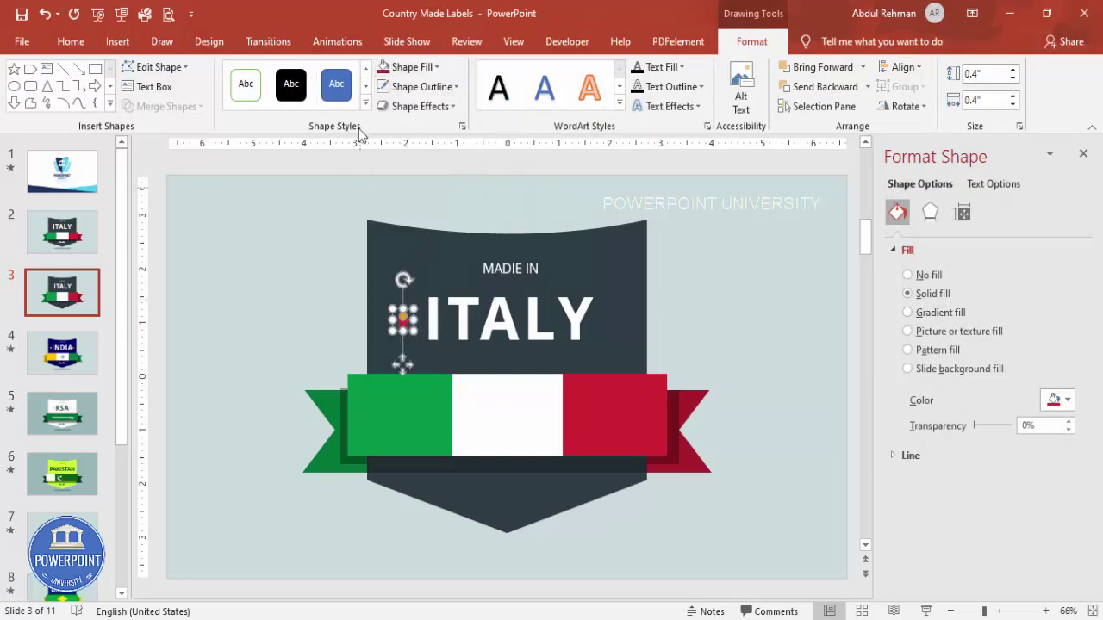
click(422, 86)
click(420, 276)
Step: Nudge the red star into position beside the ITALY title
drag(407, 326, 482, 290)
key(ctrl+z)
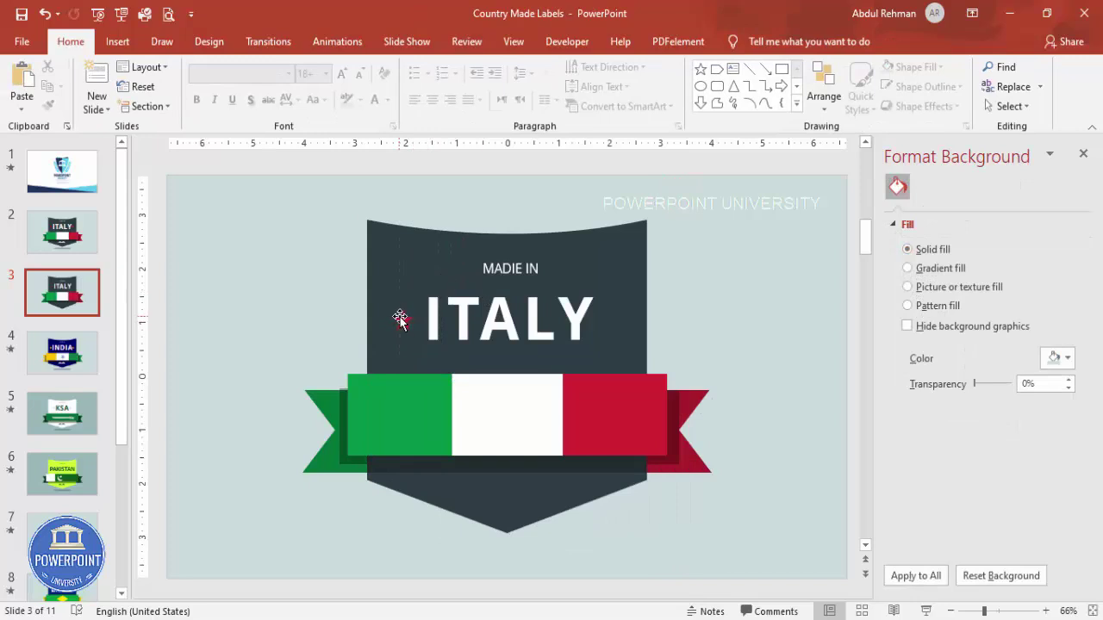
click(403, 326)
click(403, 326)
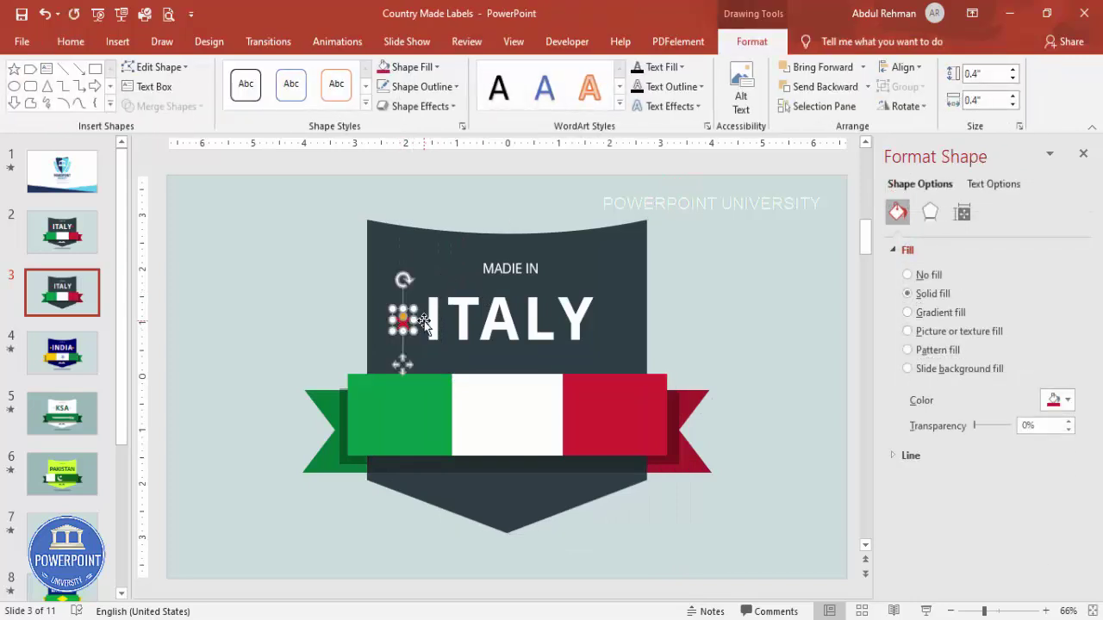
key(Right)
key(Right)
key(Down)
key(Down)
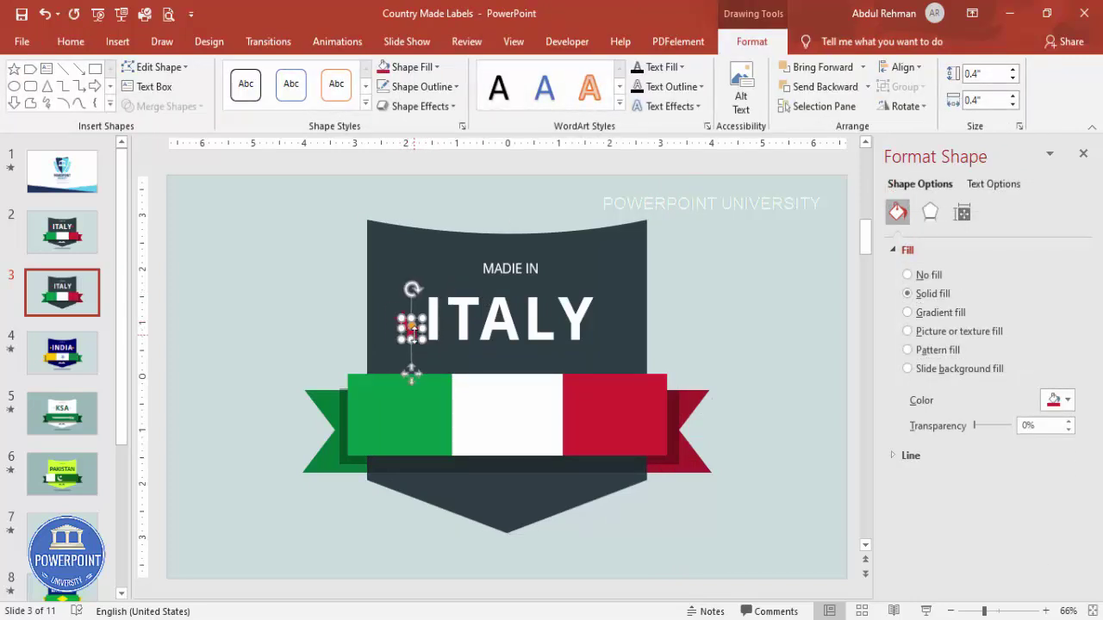
click(438, 349)
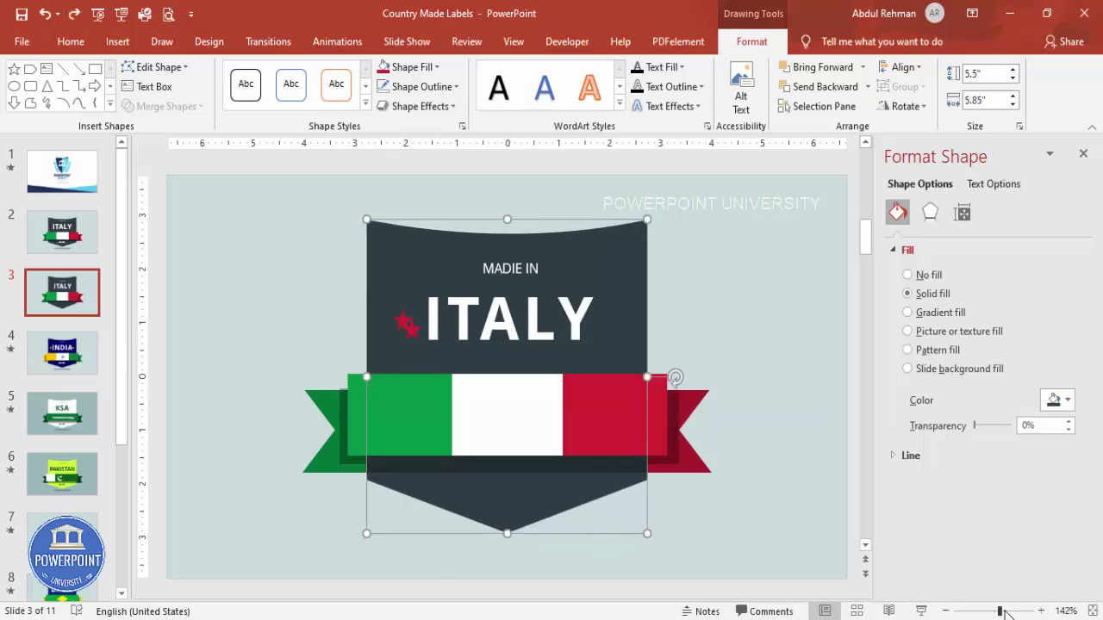
Step: Duplicate the star to the right side of ITALY
scroll(508, 377, up, 8)
click(301, 281)
drag(305, 282, 731, 259)
click(1090, 610)
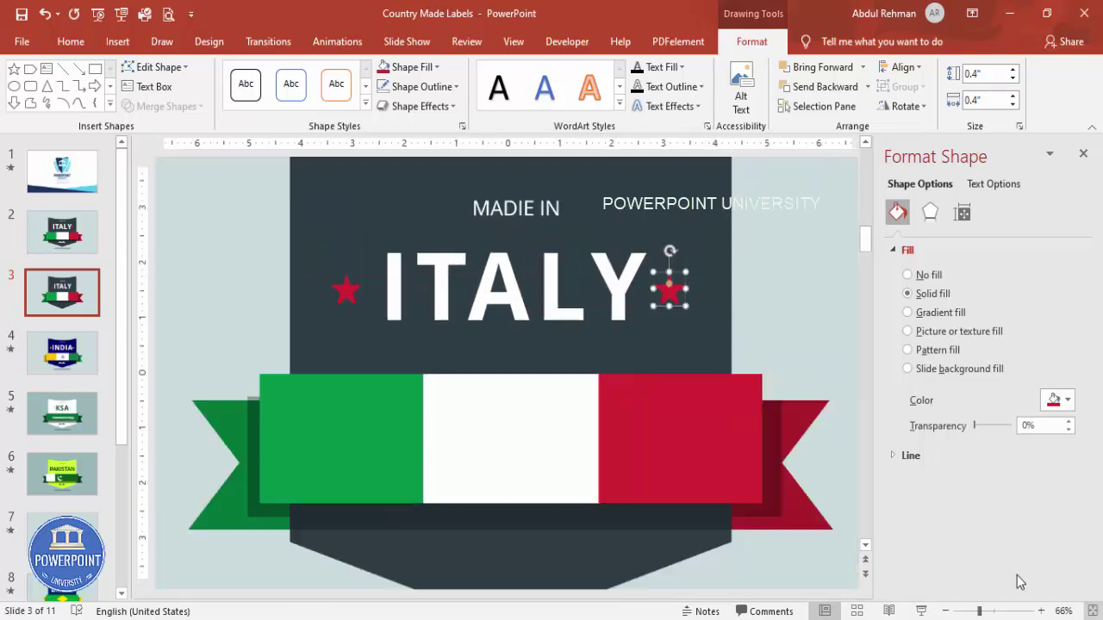
click(711, 307)
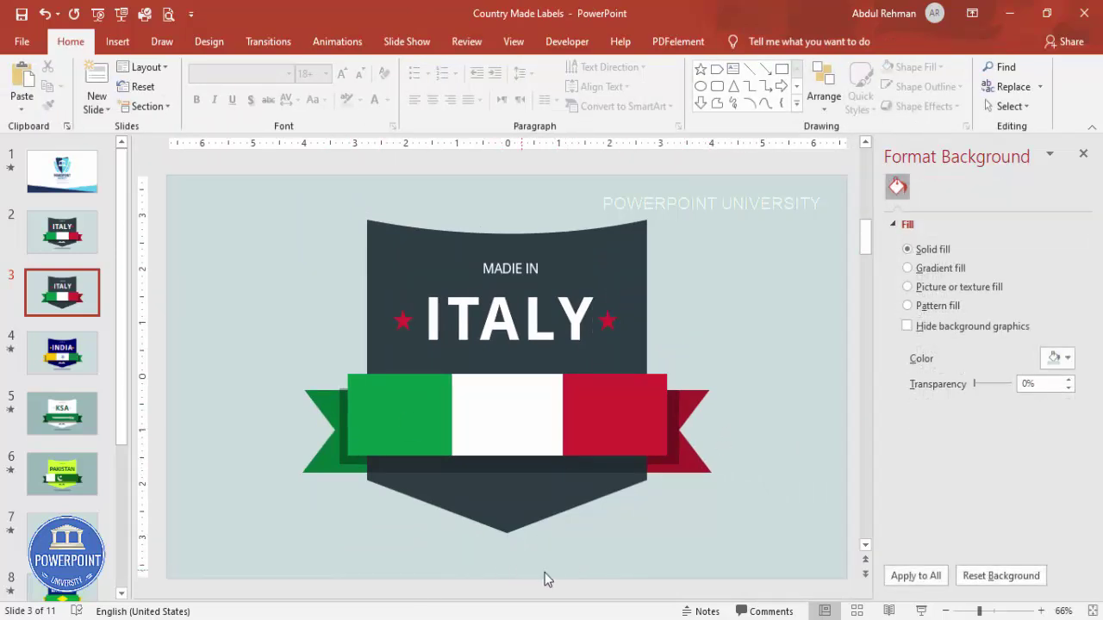
Step: Draw an oval centred beneath the shield's tip
click(117, 41)
click(255, 116)
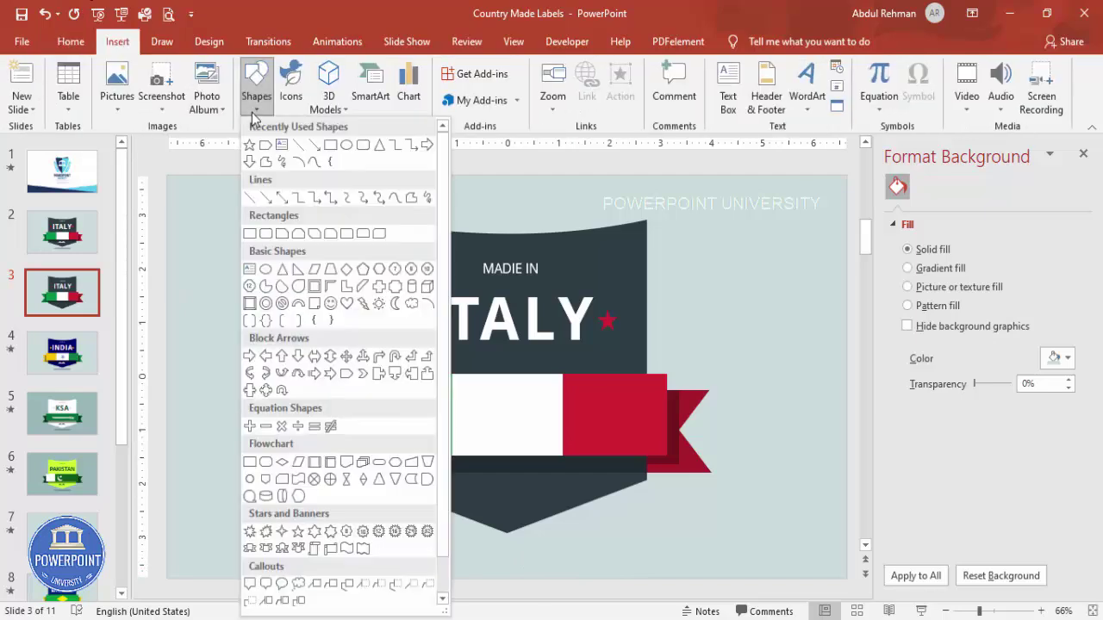
click(265, 270)
drag(378, 539, 651, 569)
drag(583, 556, 574, 546)
Step: Give the oval no outline, black fill and 56% transparency
click(422, 87)
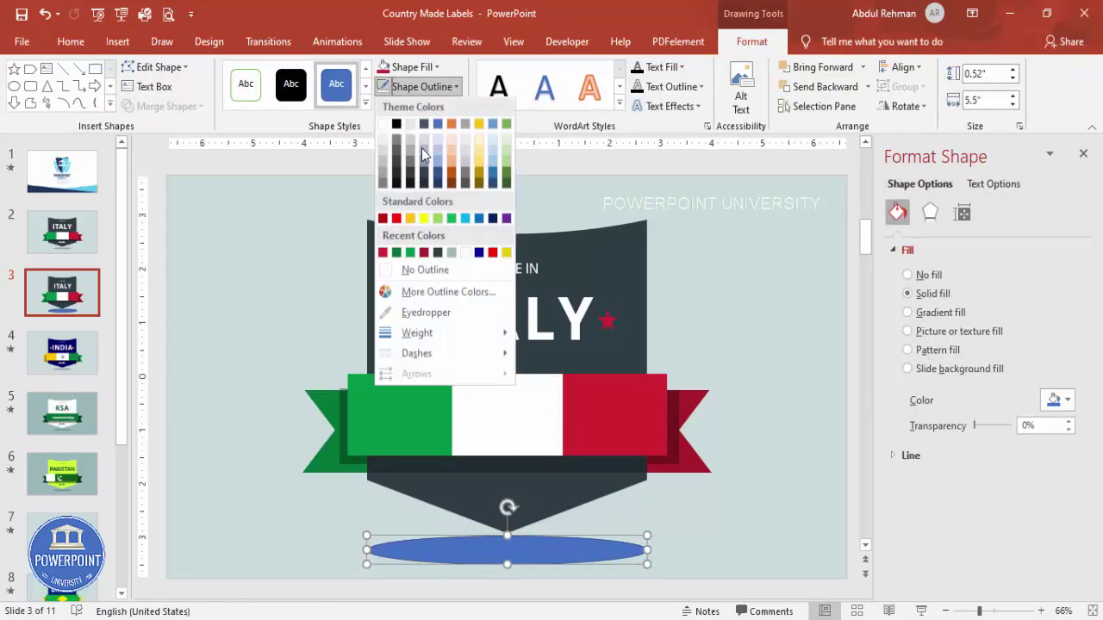
click(431, 268)
click(412, 67)
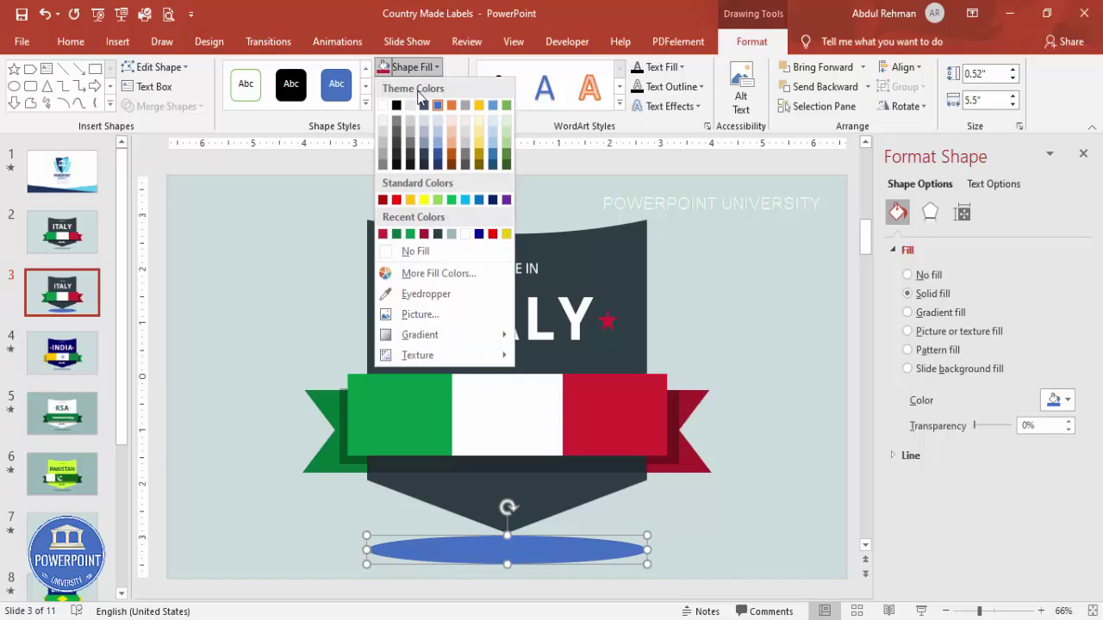
click(402, 106)
drag(977, 430, 997, 431)
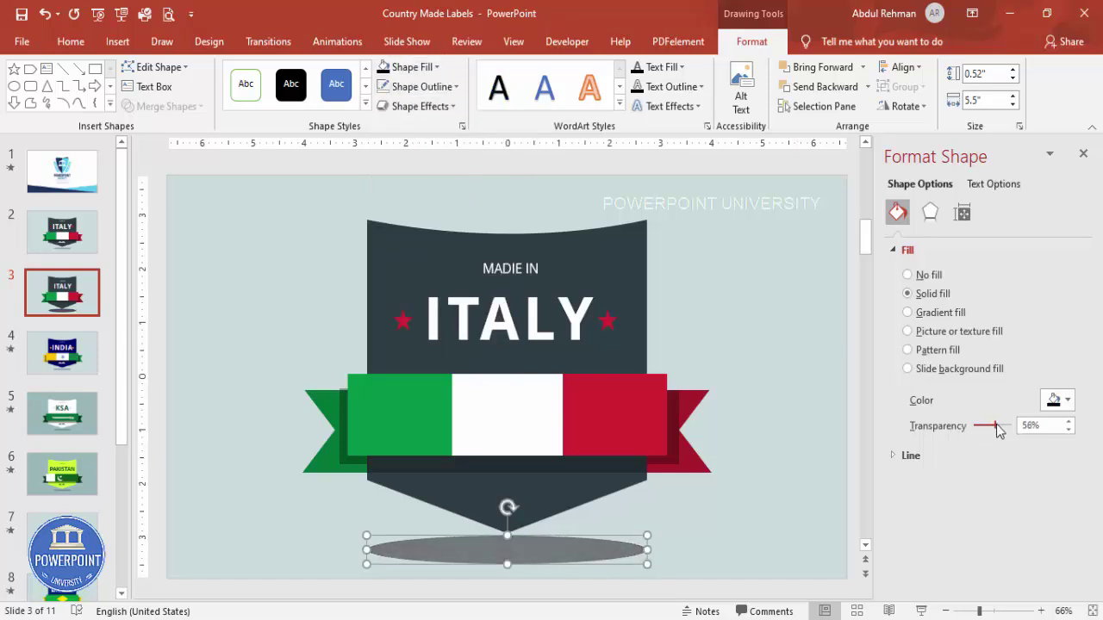
Step: Apply 12 pt soft edges to the oval shadow
click(934, 220)
click(927, 317)
click(1068, 361)
click(1068, 361)
click(1069, 361)
click(1069, 361)
click(1068, 361)
click(1069, 361)
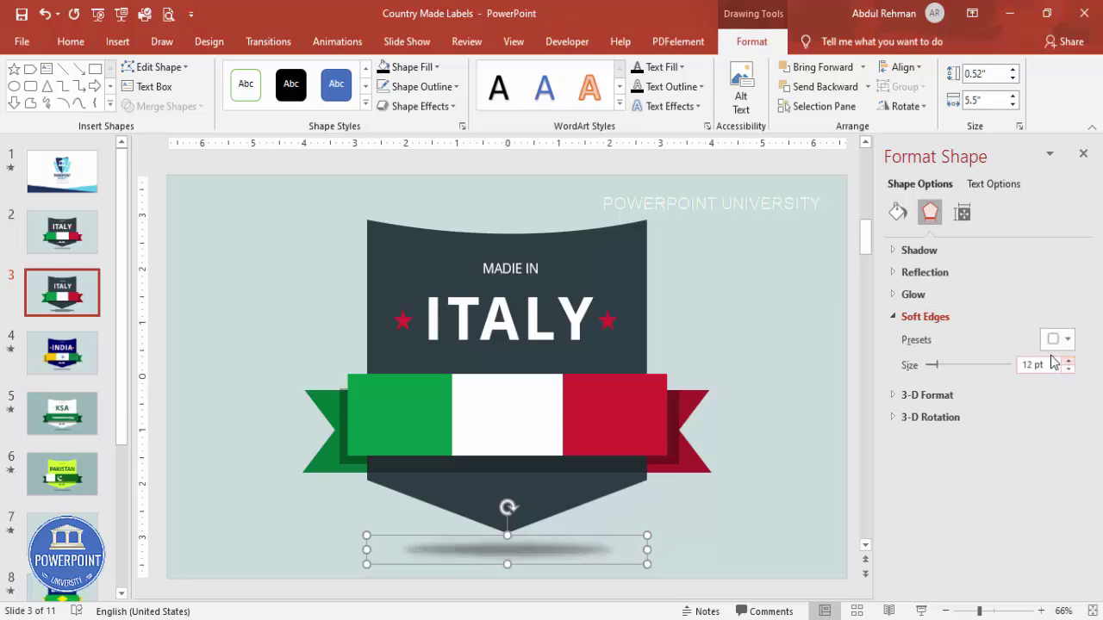
click(802, 393)
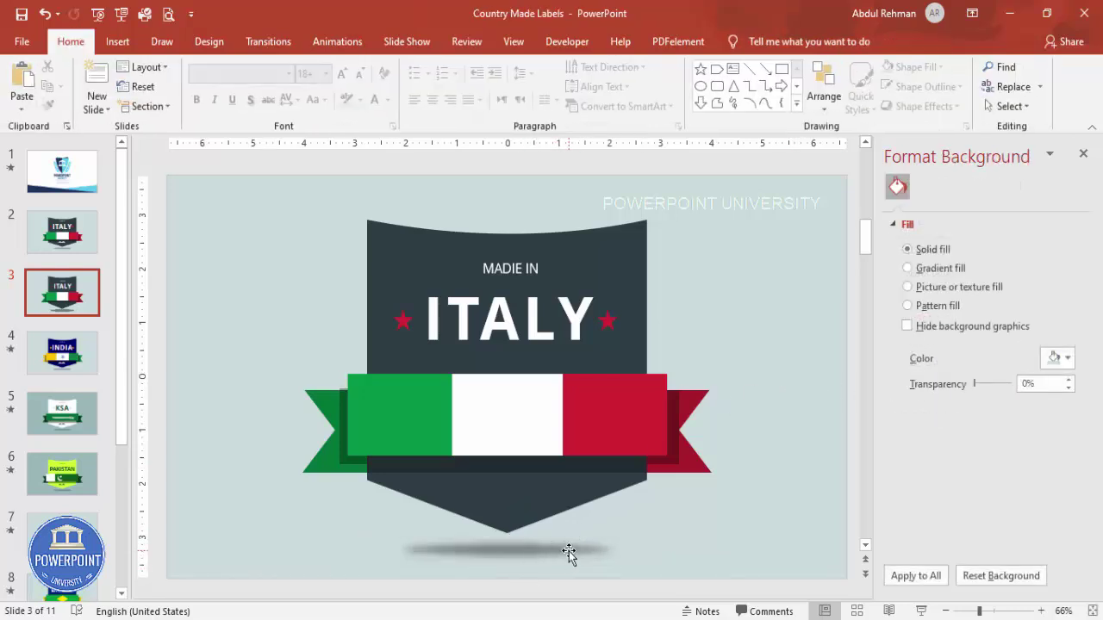